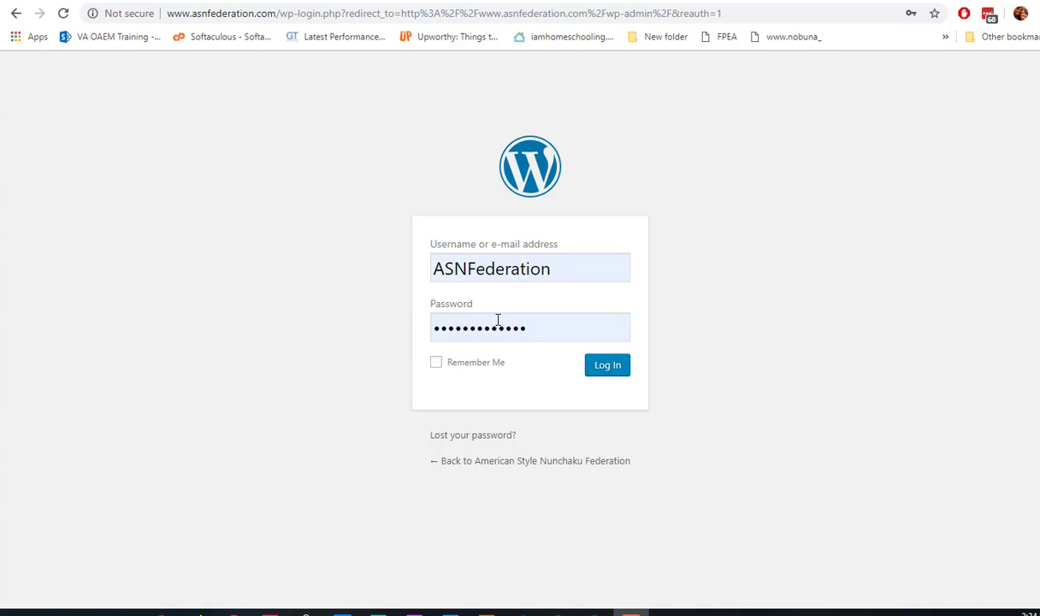
Log in to the site's admin with the prefilled credentials and open the public site from the dashboard.
left_click(608, 370)
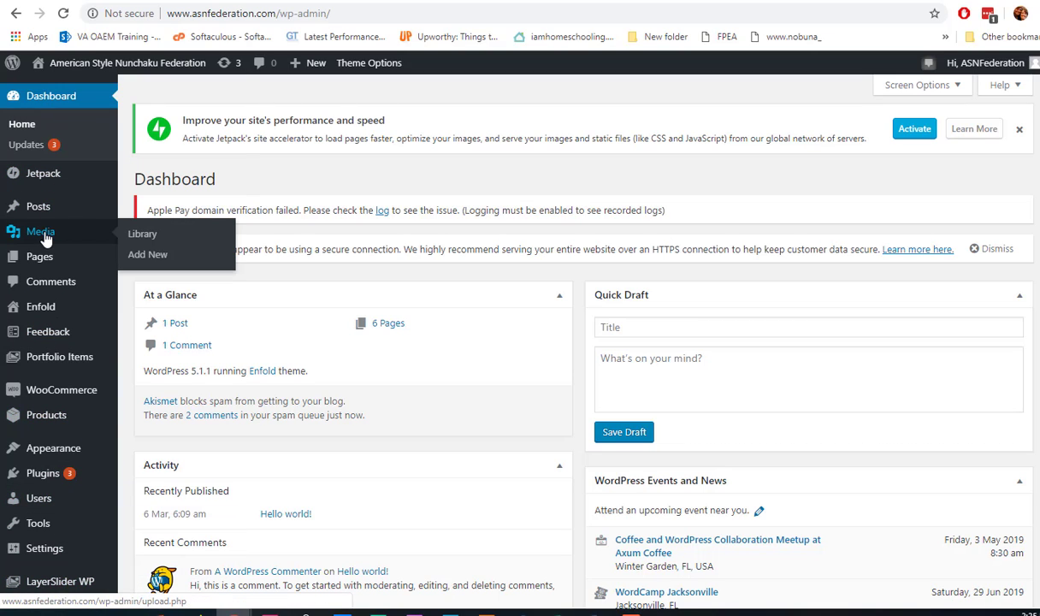
mouse_move(43, 257)
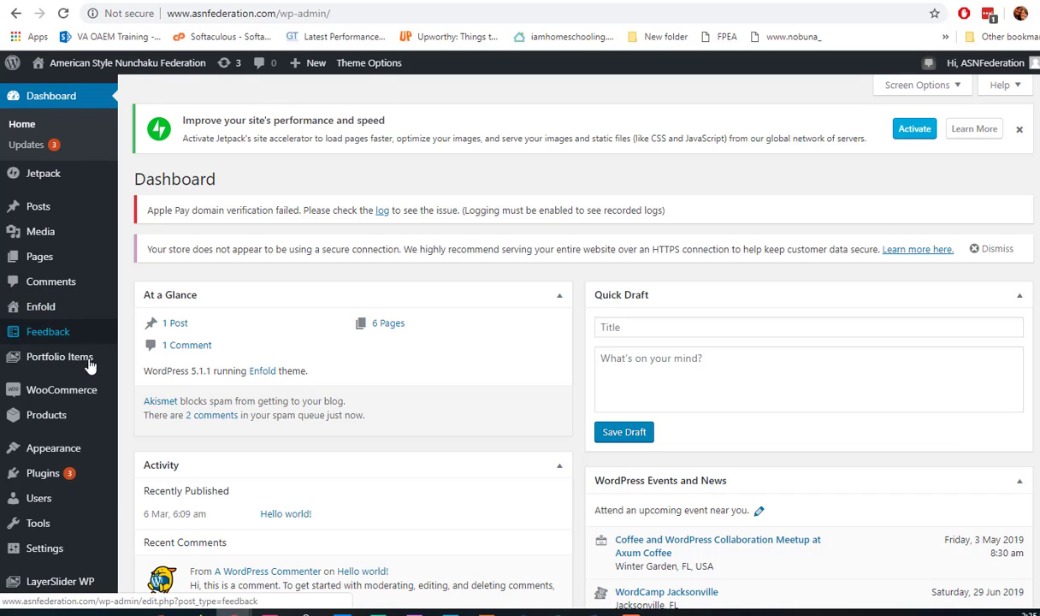
mouse_move(79, 394)
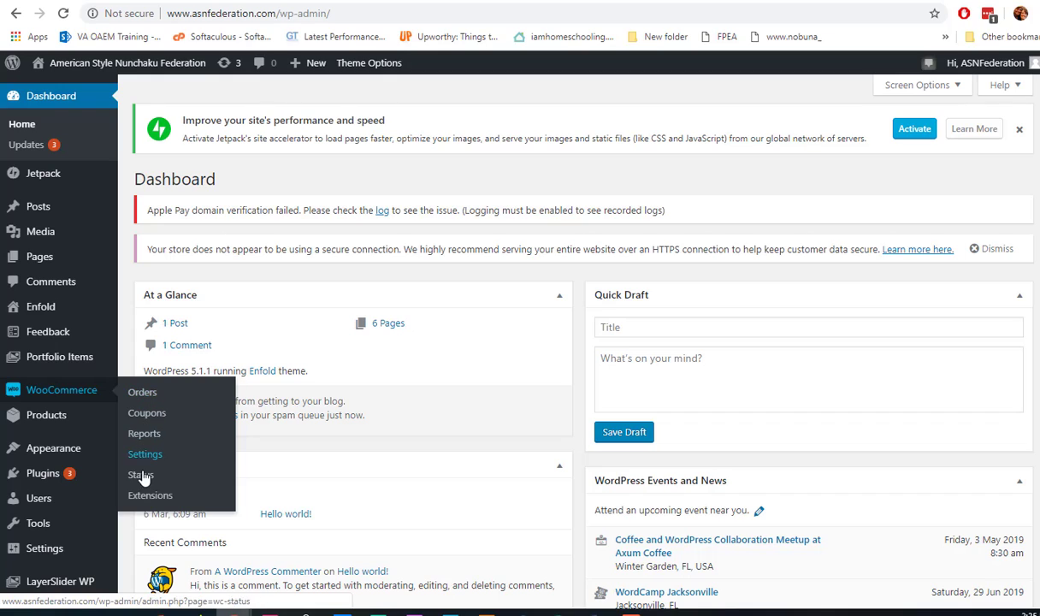
mouse_move(48, 424)
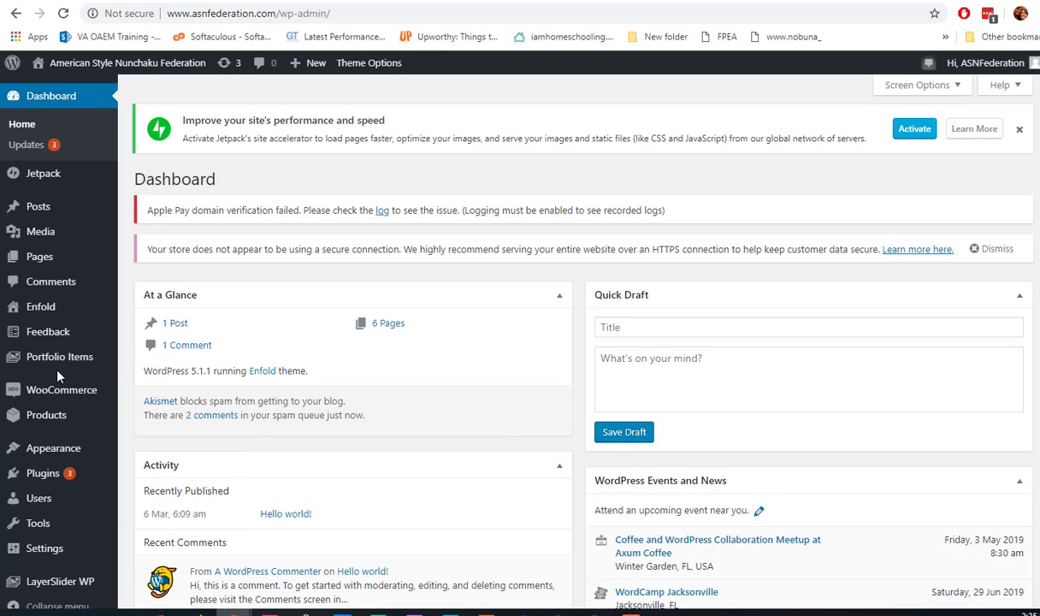
mouse_move(40, 484)
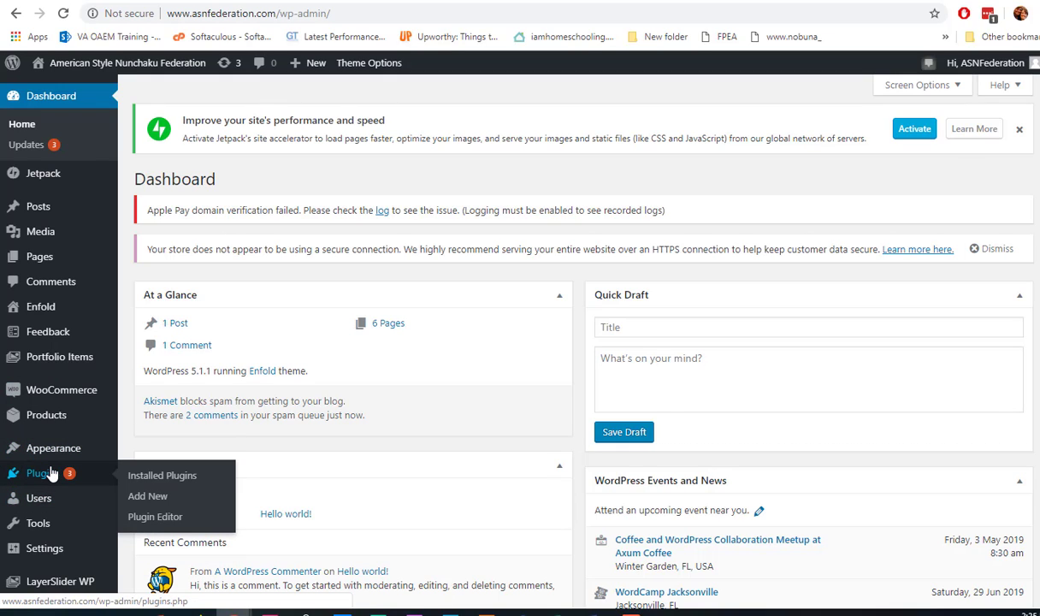
mouse_move(60, 356)
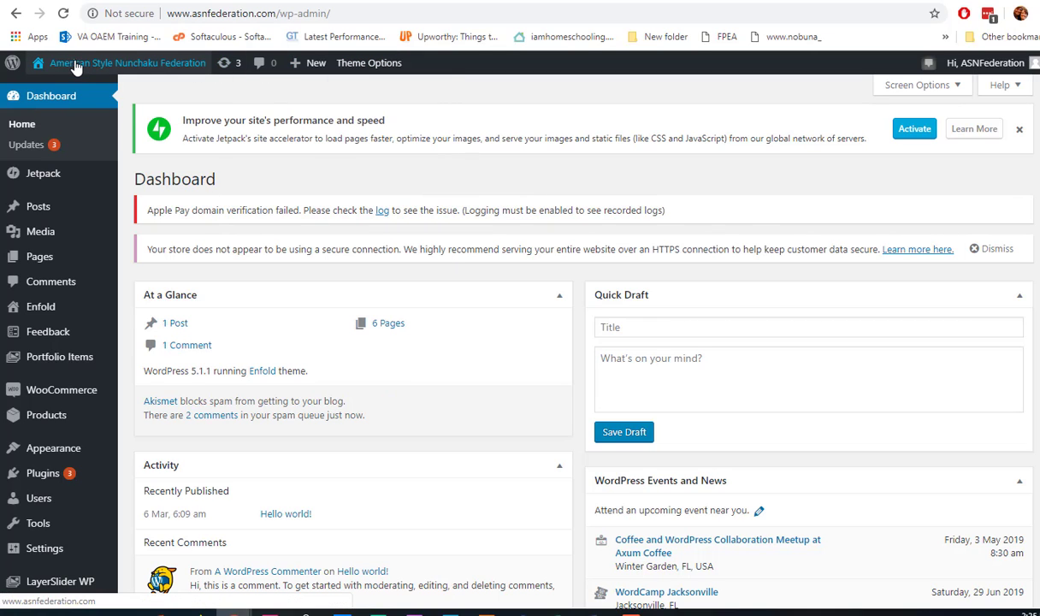
mouse_move(49, 69)
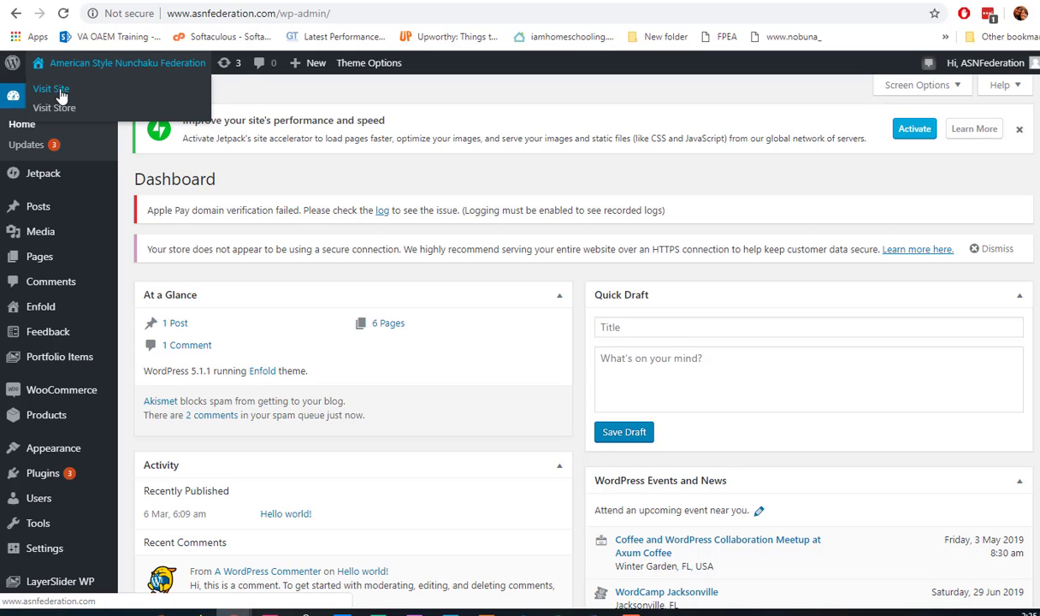
left_click(62, 92)
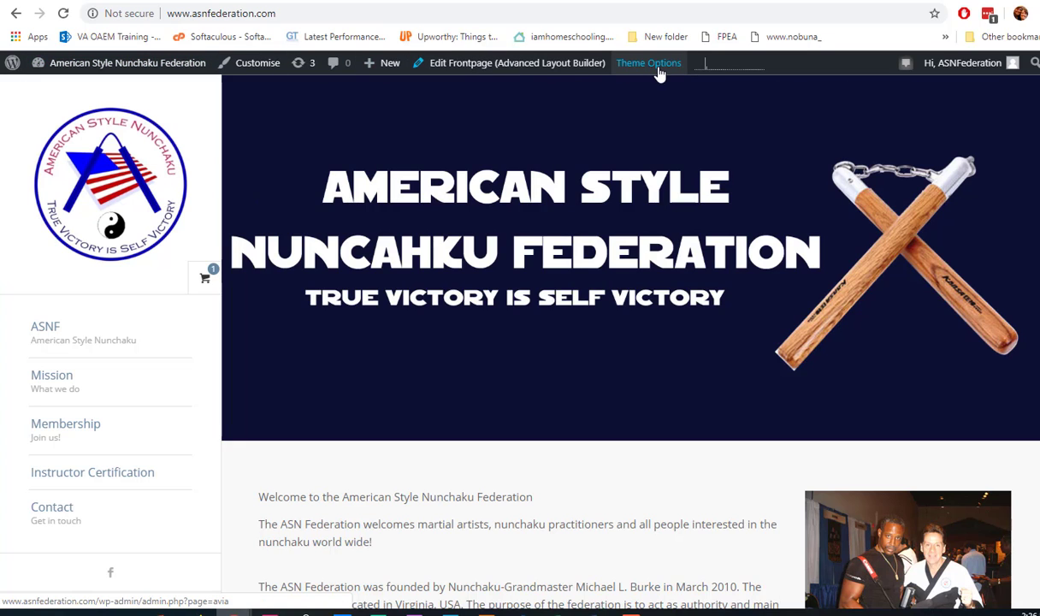
Look through the front page from the header banner down to the Instructor Certification section and back to Membership.
mouse_move(666, 74)
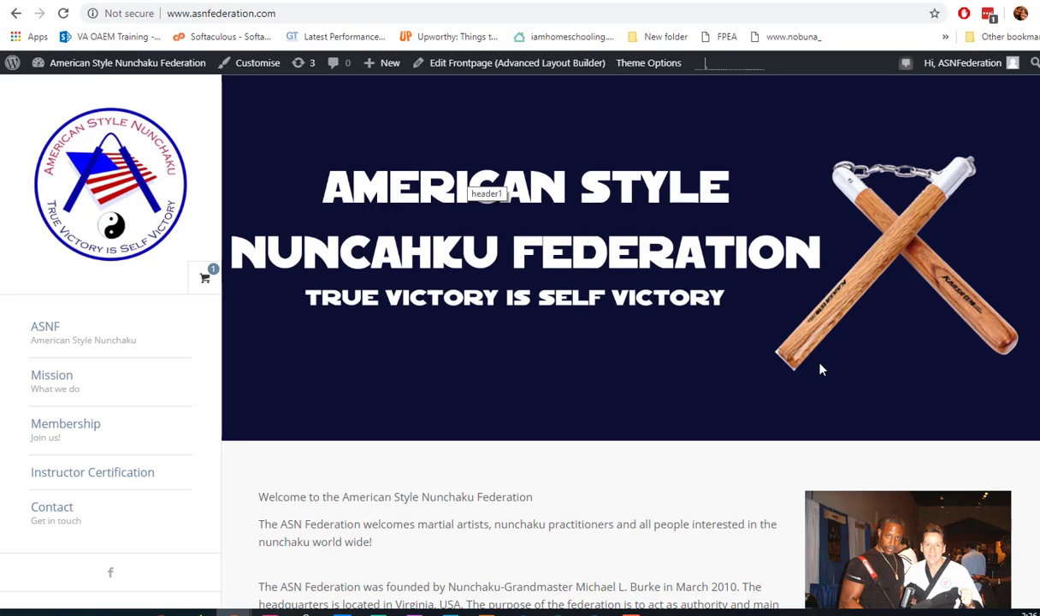
scroll(769, 214, "down", 3)
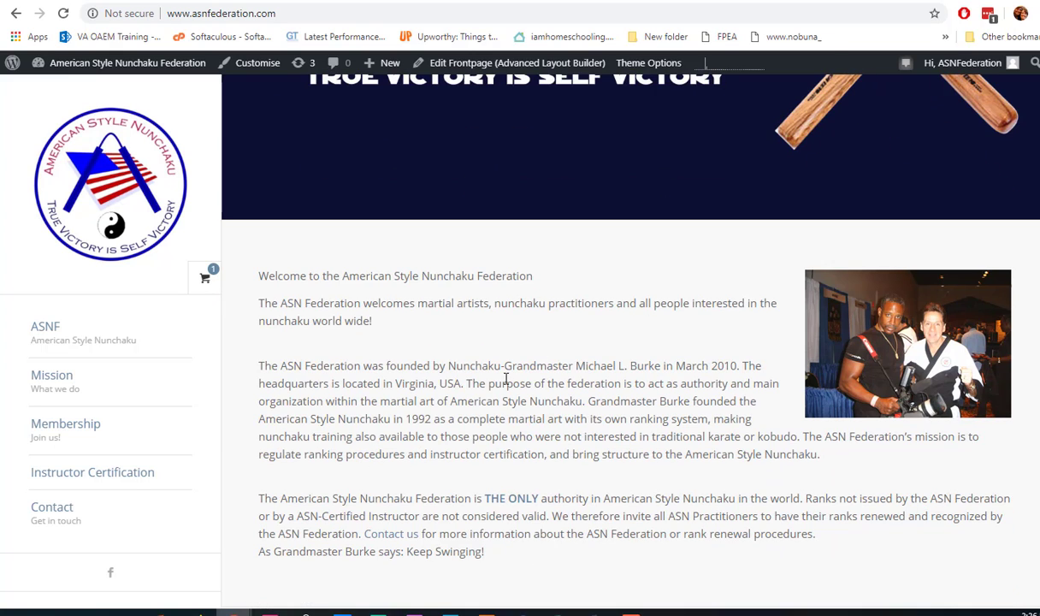
scroll(874, 366, "down", 5)
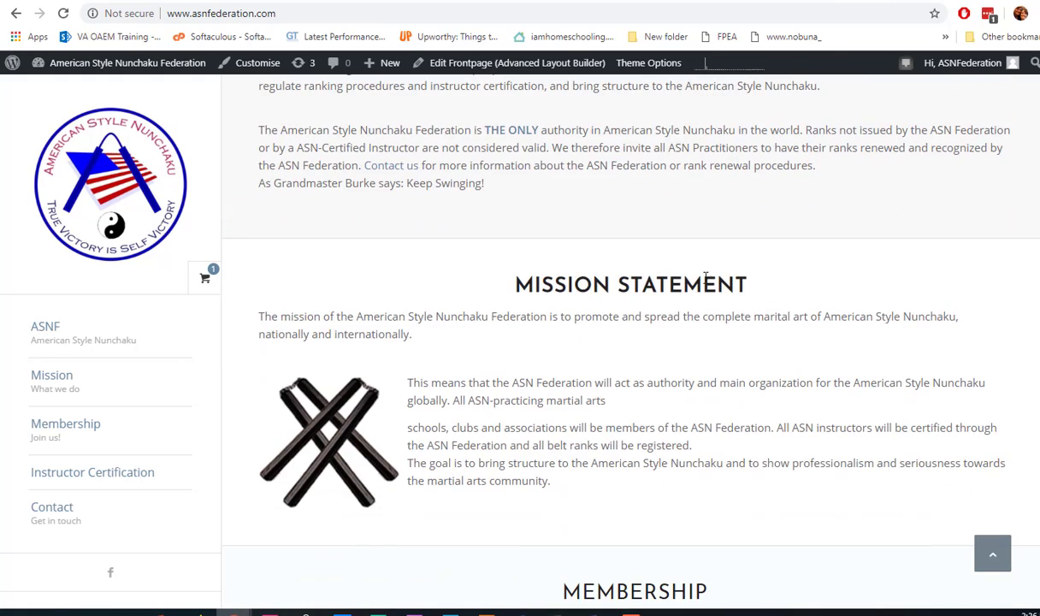
scroll(834, 381, "down", 3)
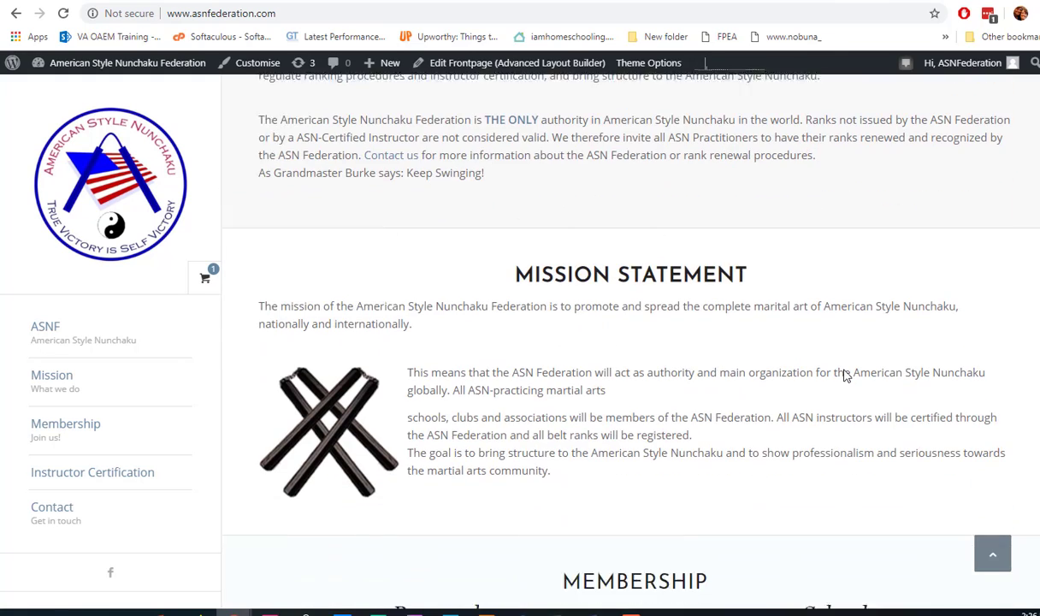
scroll(600, 363, "down", 2)
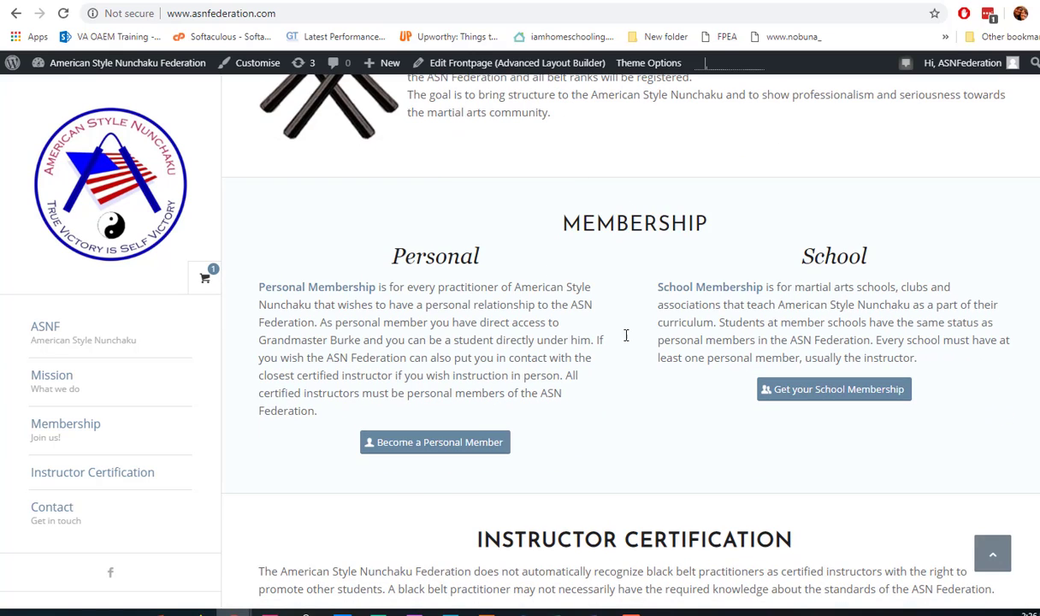
scroll(832, 390, "down", 4)
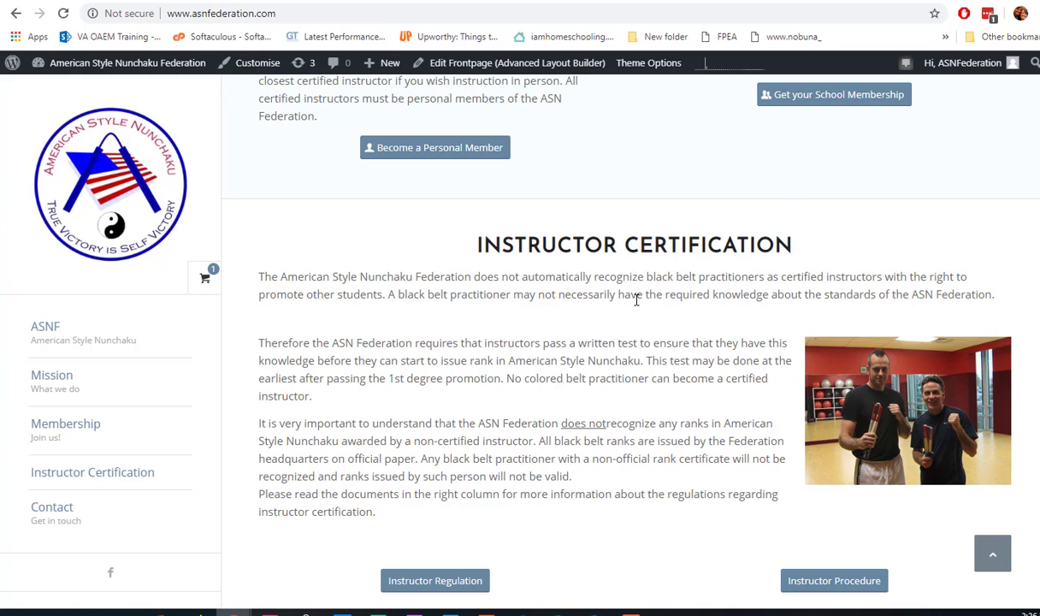
left_click_drag(516, 233, 701, 299)
scroll(702, 299, "down", 3)
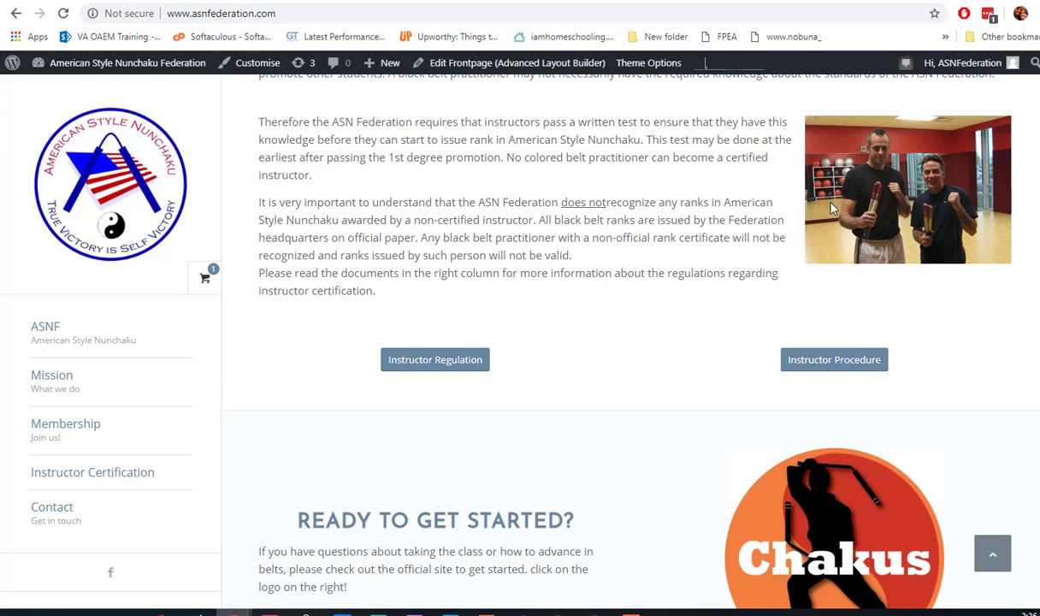
scroll(647, 502, "up", 2)
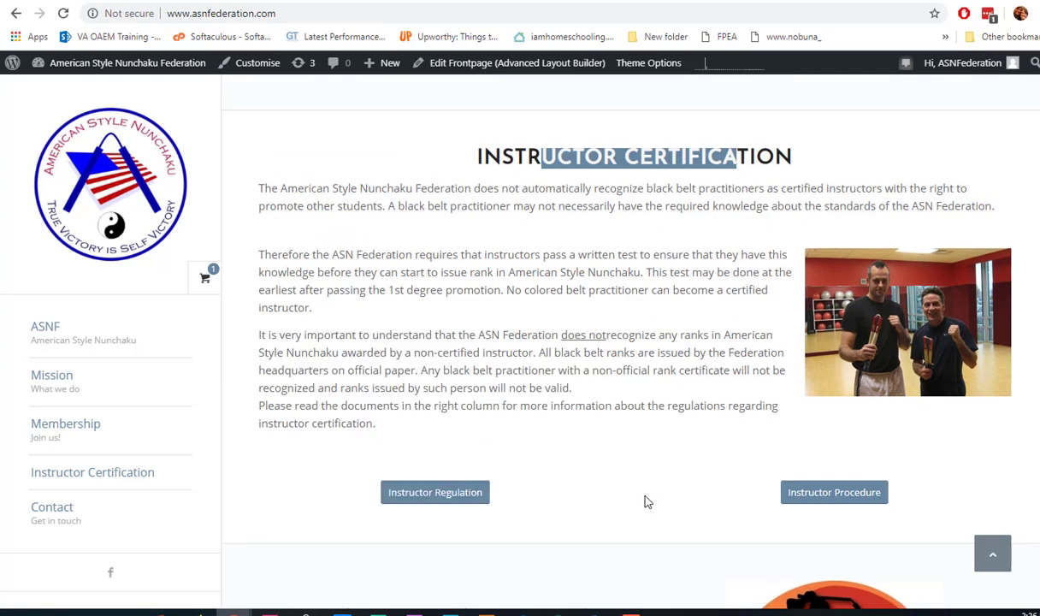
scroll(647, 502, "up", 4)
mouse_move(111, 67)
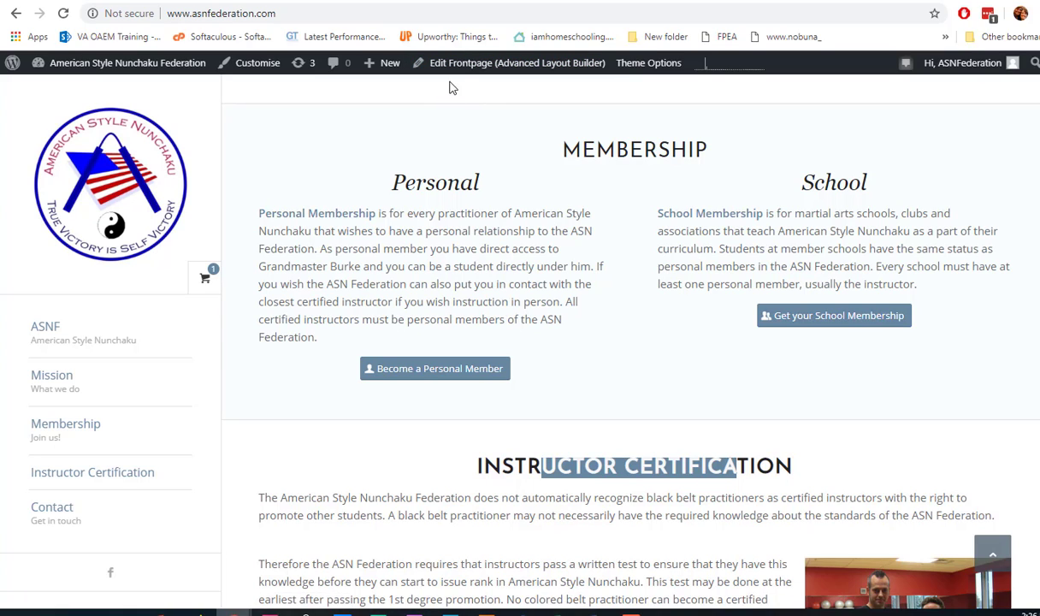
left_click(562, 233)
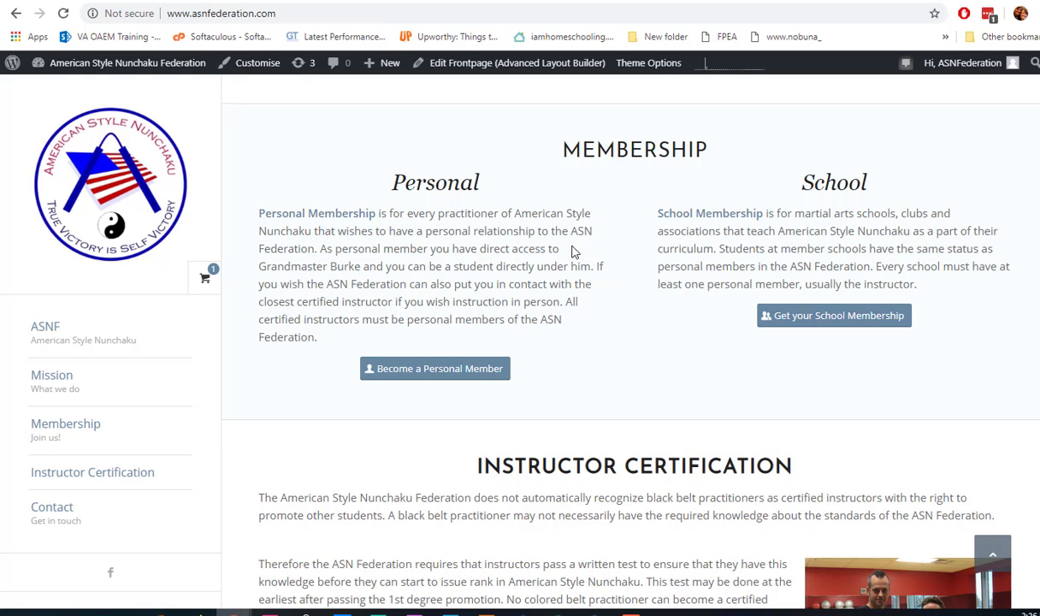
Review the front page's sections down to the contact form, and highlight the Instructor Certification heading and its text.
scroll(562, 302, "up", 10)
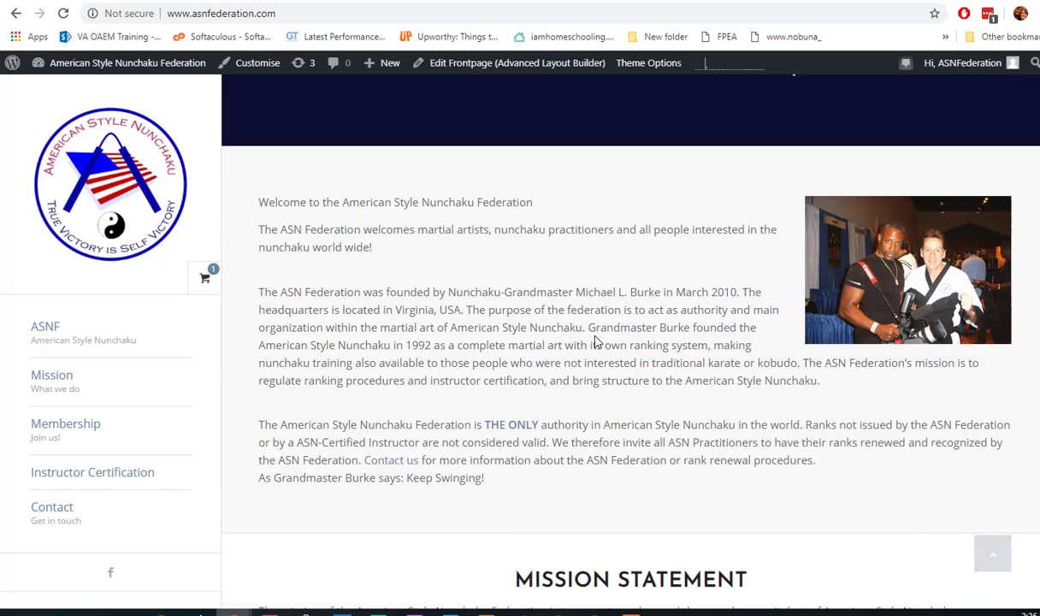
scroll(597, 340, "down", 4)
scroll(597, 341, "down", 3)
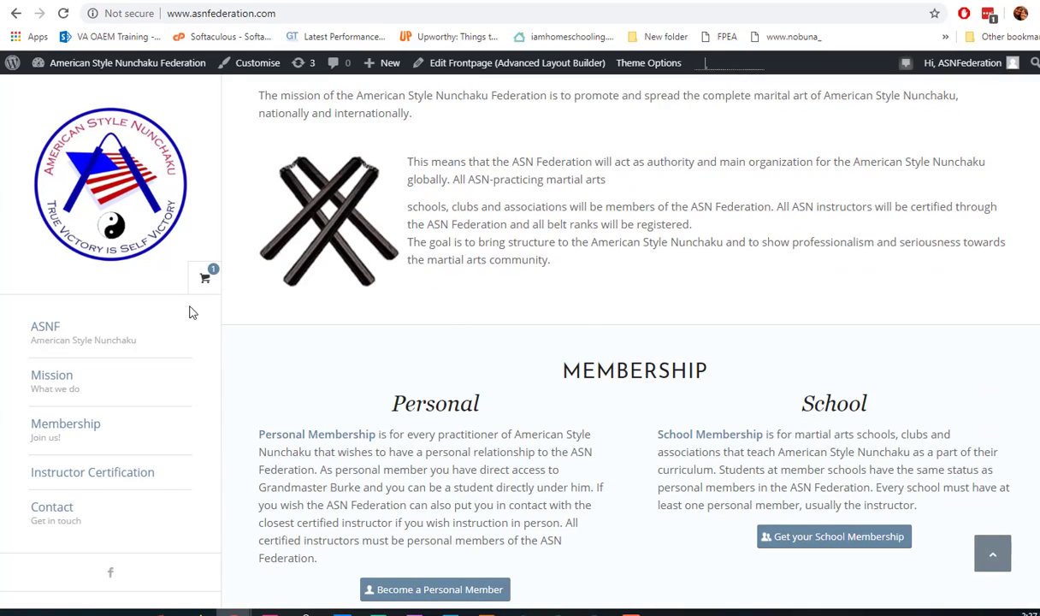
scroll(599, 317, "down", 1)
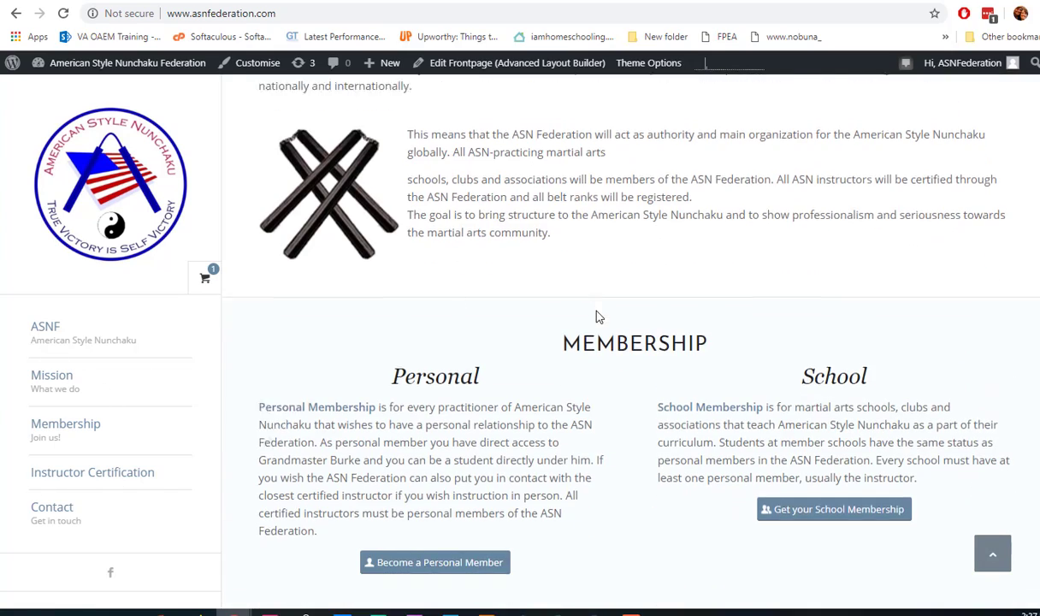
scroll(599, 318, "down", 2)
scroll(776, 323, "down", 4)
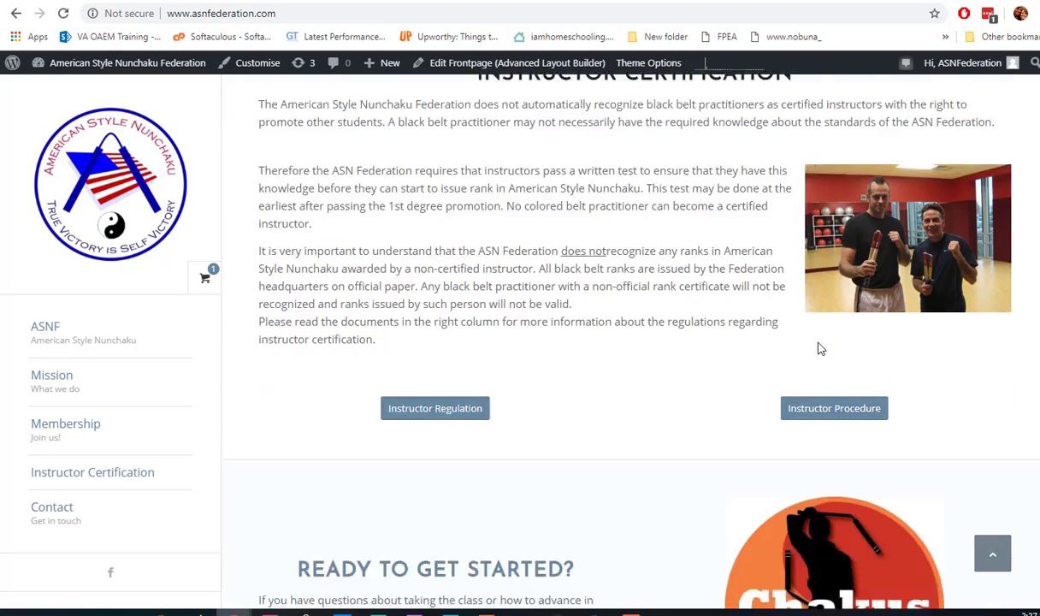
scroll(816, 348, "down", 1)
scroll(777, 325, "up", 2)
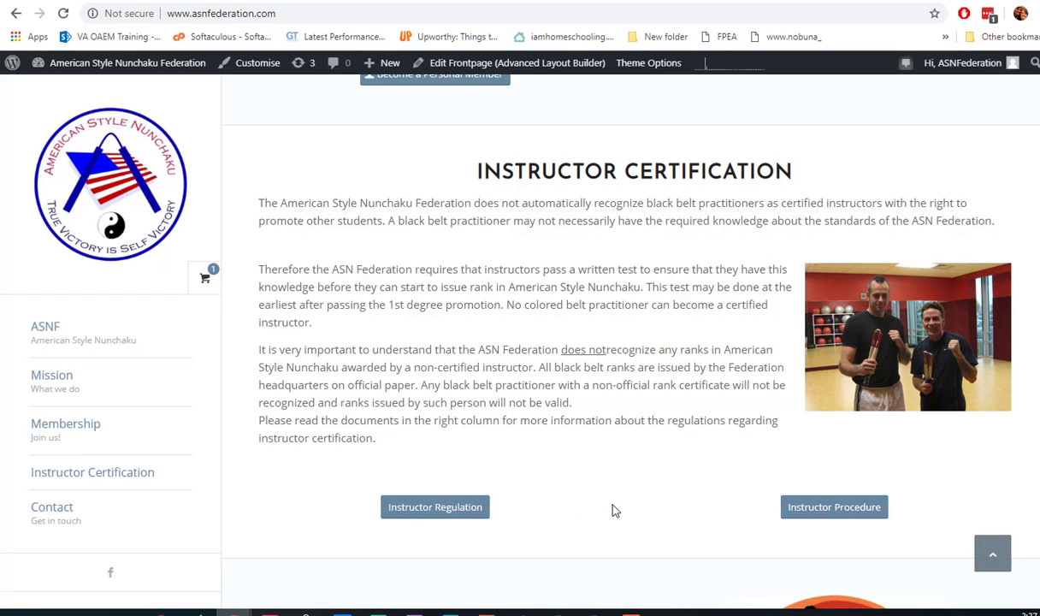
scroll(667, 518, "down", 5)
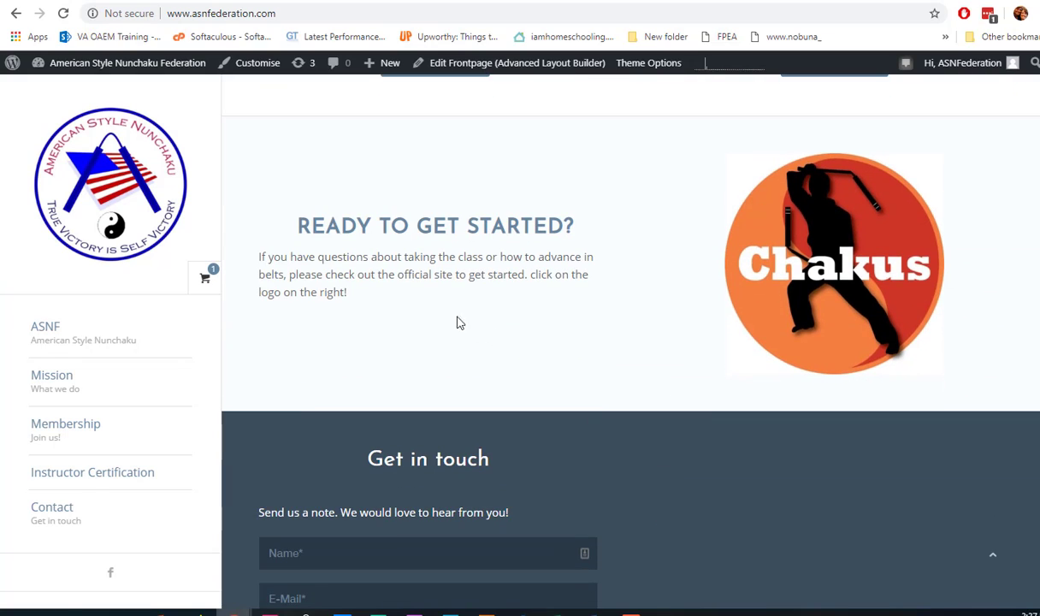
scroll(759, 249, "up", 3)
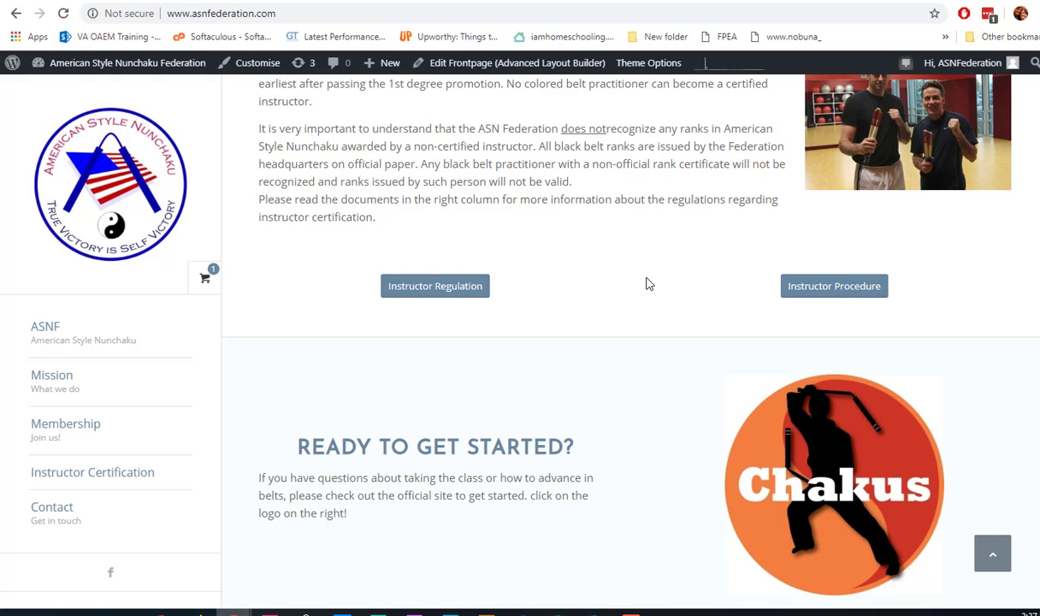
scroll(655, 200, "up", 3)
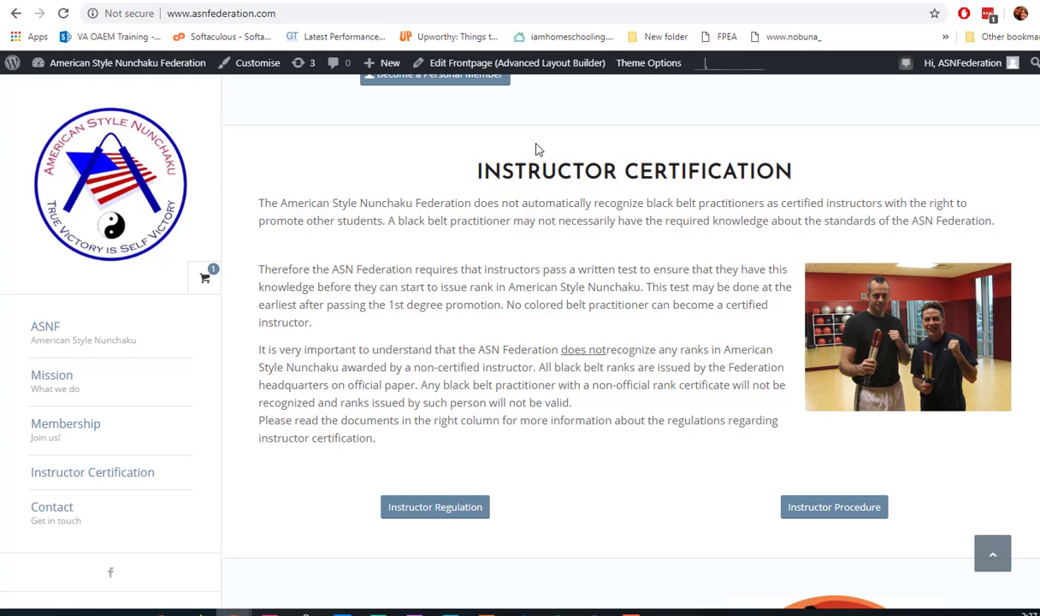
left_click_drag(481, 170, 755, 166)
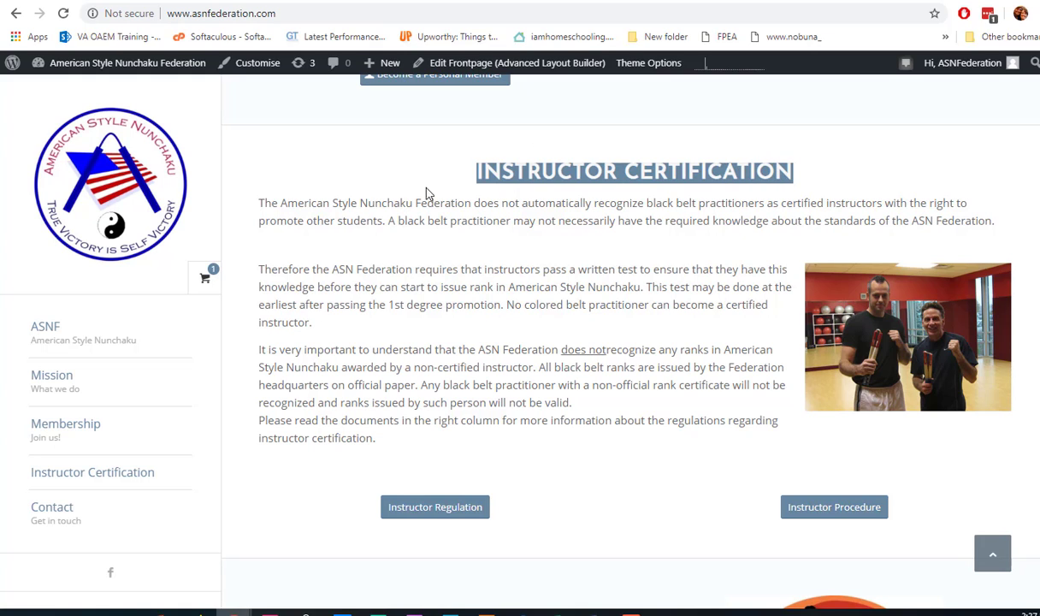
left_click_drag(381, 204, 898, 347)
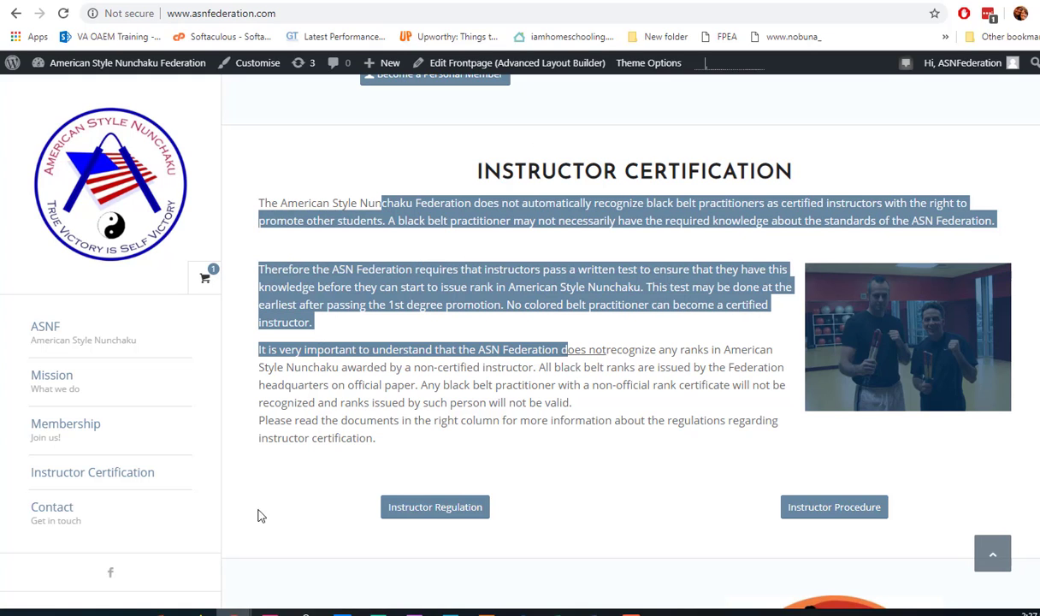
Open the front page in the Advanced Layout Builder and expand the hidden Membership color section below the Mission Statement.
left_click(463, 65)
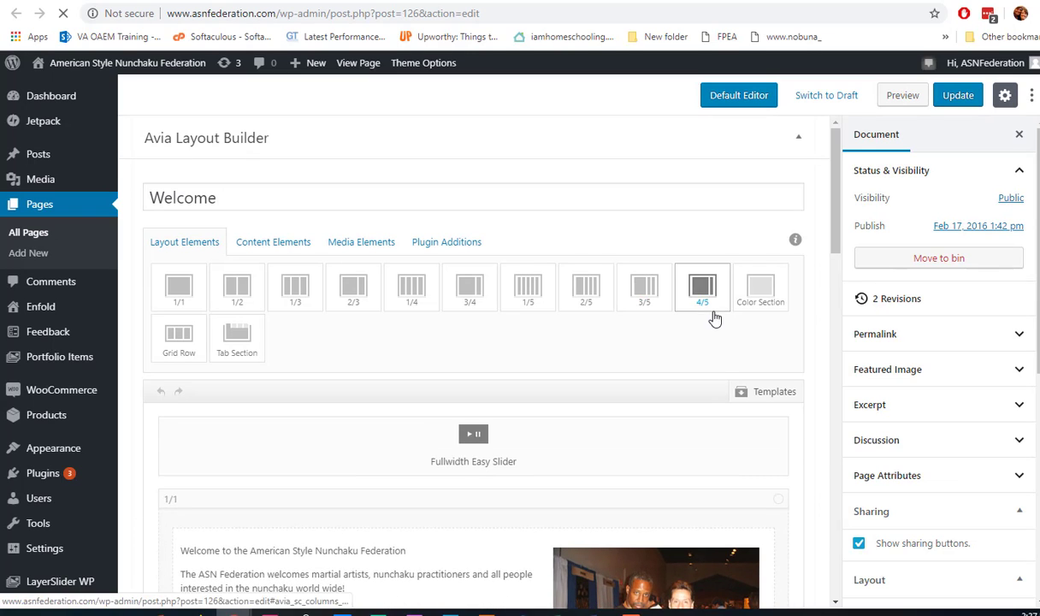
scroll(715, 318, "down", 3)
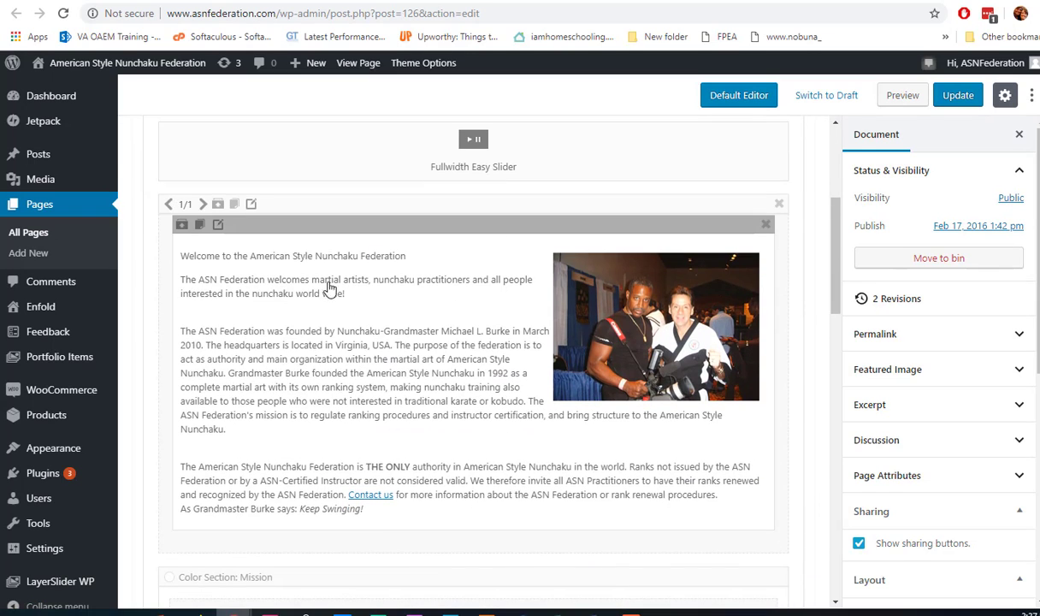
scroll(647, 320, "down", 4)
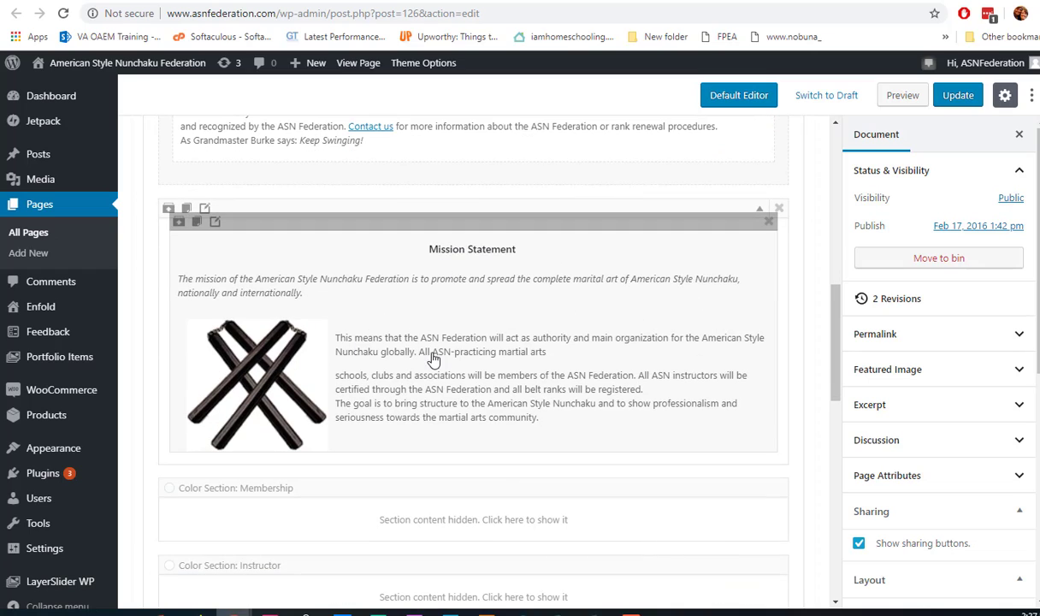
scroll(541, 379, "down", 3)
scroll(532, 202, "down", 2)
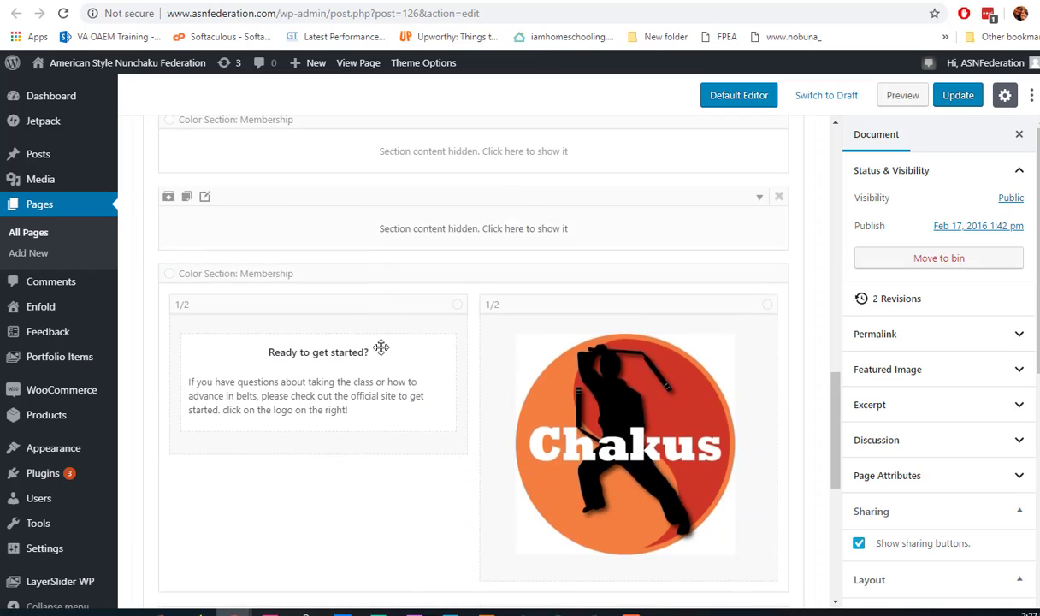
scroll(497, 244, "down", 2)
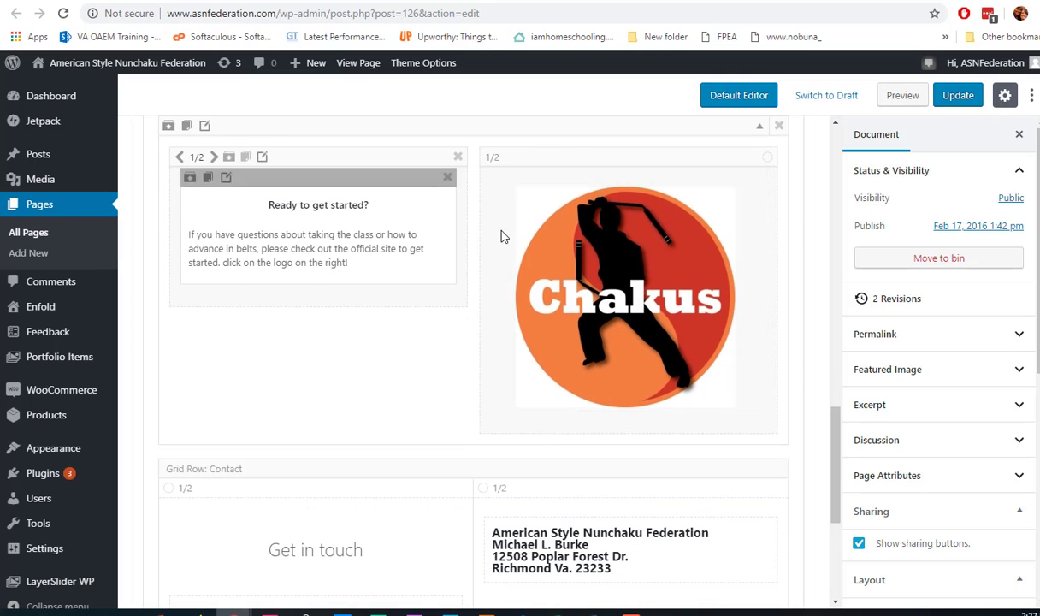
scroll(502, 234, "down", 3)
scroll(578, 378, "up", 3)
scroll(609, 375, "up", 5)
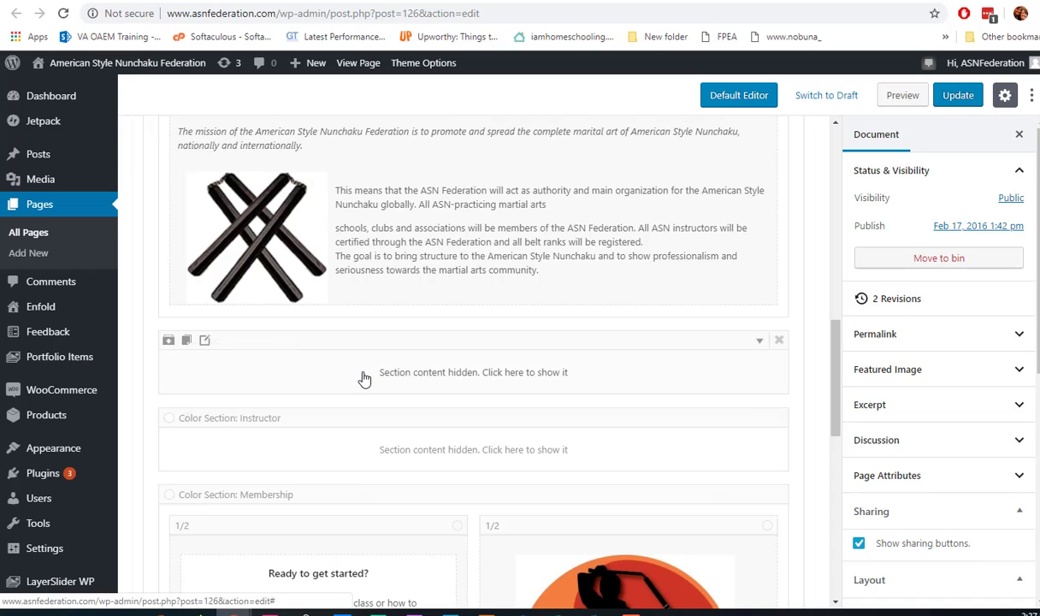
left_click(760, 341)
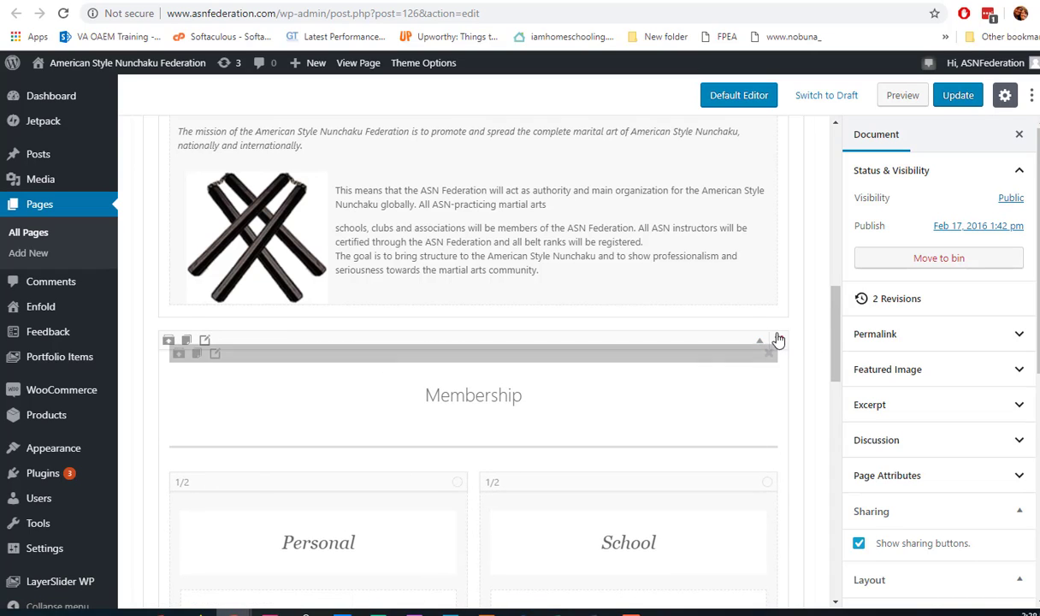
Collapse the Membership and Mission color sections and expand the Instructor color section down to its button columns.
left_click(761, 343)
scroll(767, 355, "up", 5)
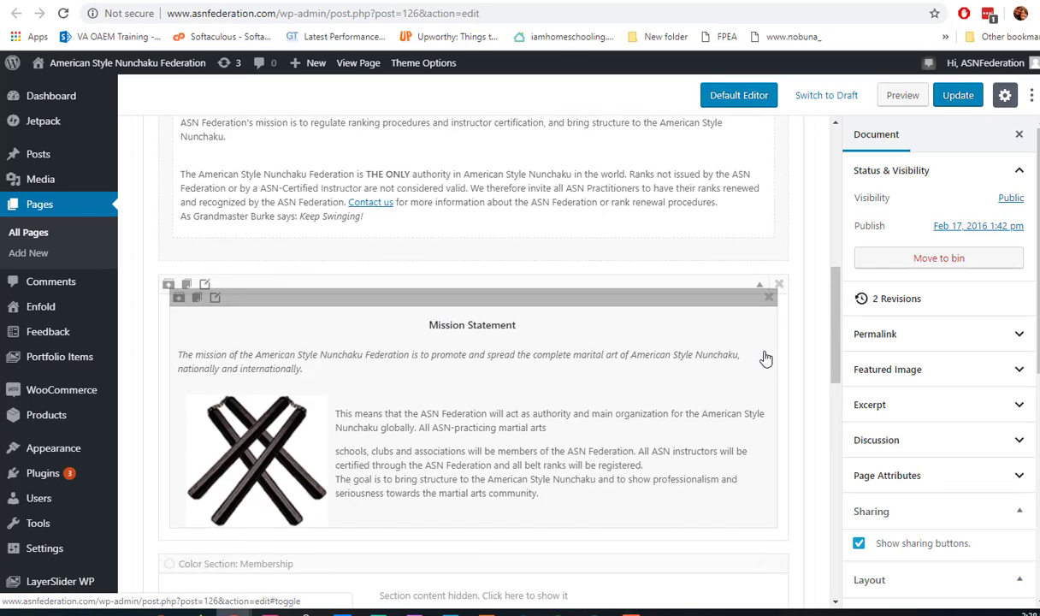
left_click(759, 506)
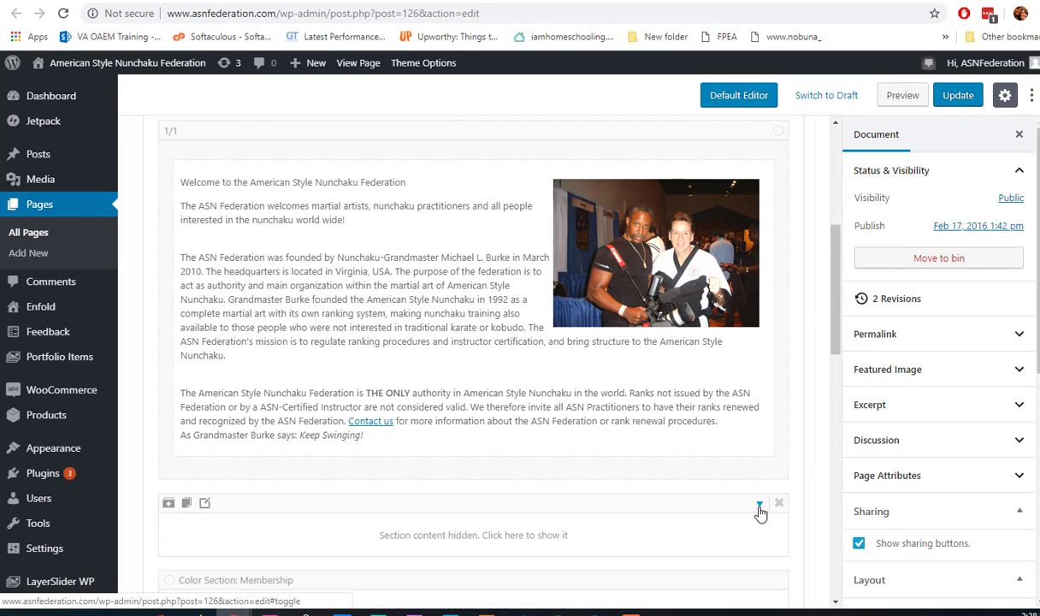
scroll(758, 508, "up", 3)
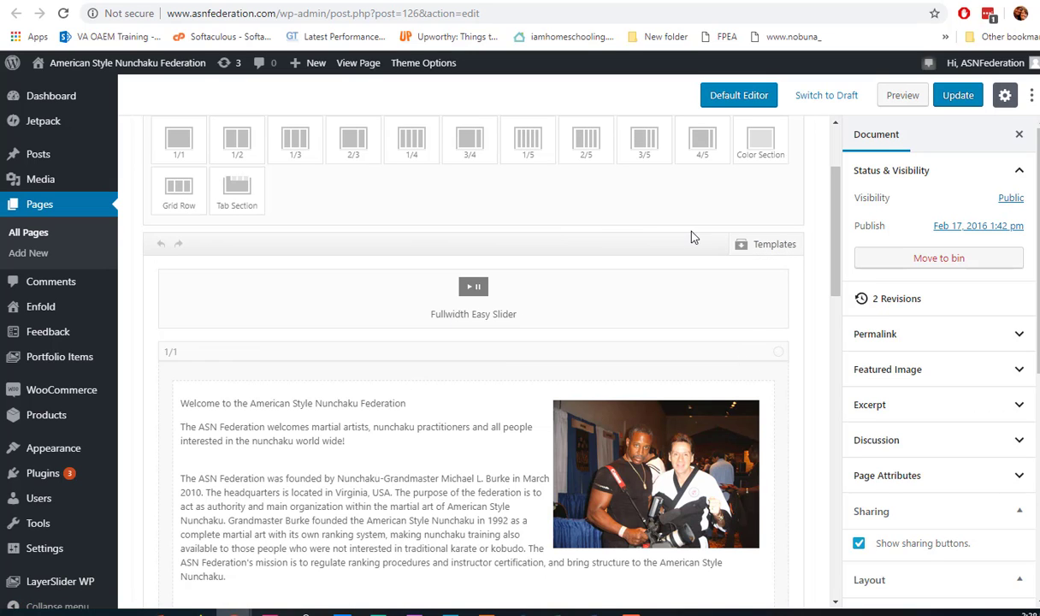
scroll(696, 339, "up", 2)
scroll(712, 453, "down", 10)
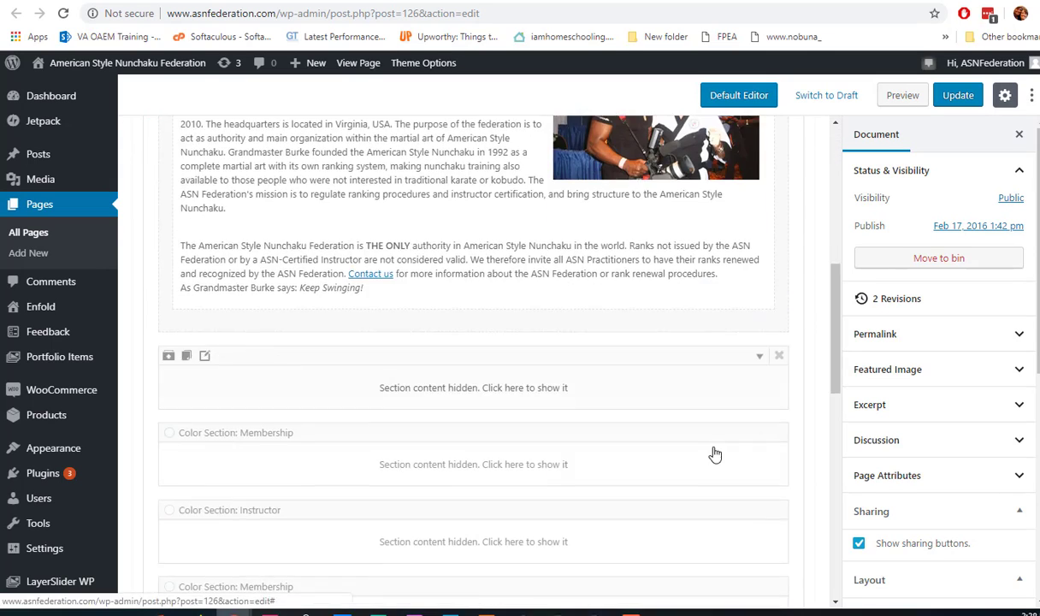
left_click(758, 291)
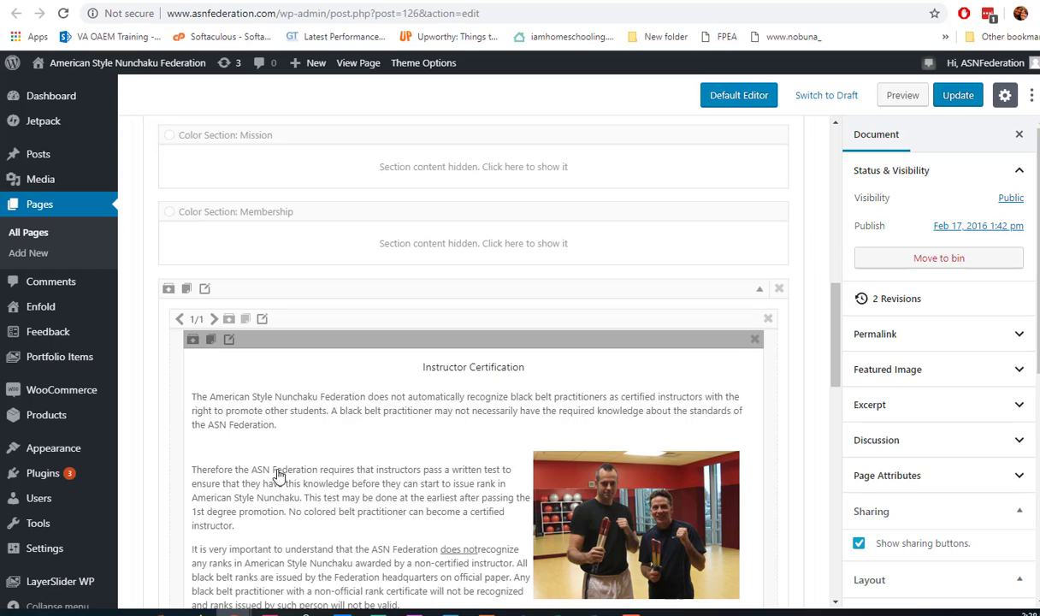
scroll(625, 522, "down", 3)
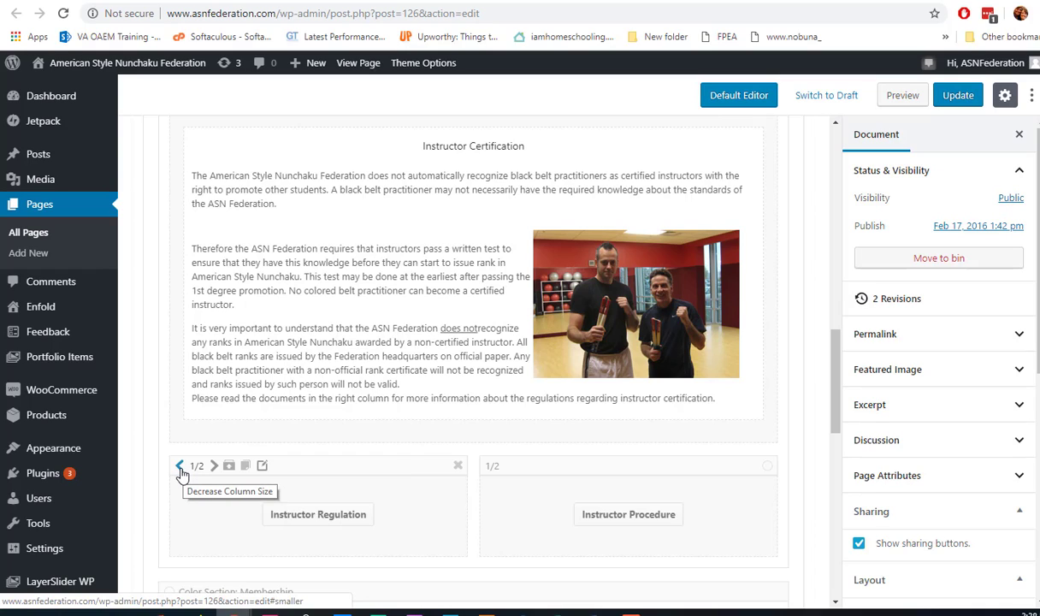
Reduce the Instructor Regulation and Instructor Procedure columns to 1/3 width each.
left_click(180, 467)
left_click(179, 467)
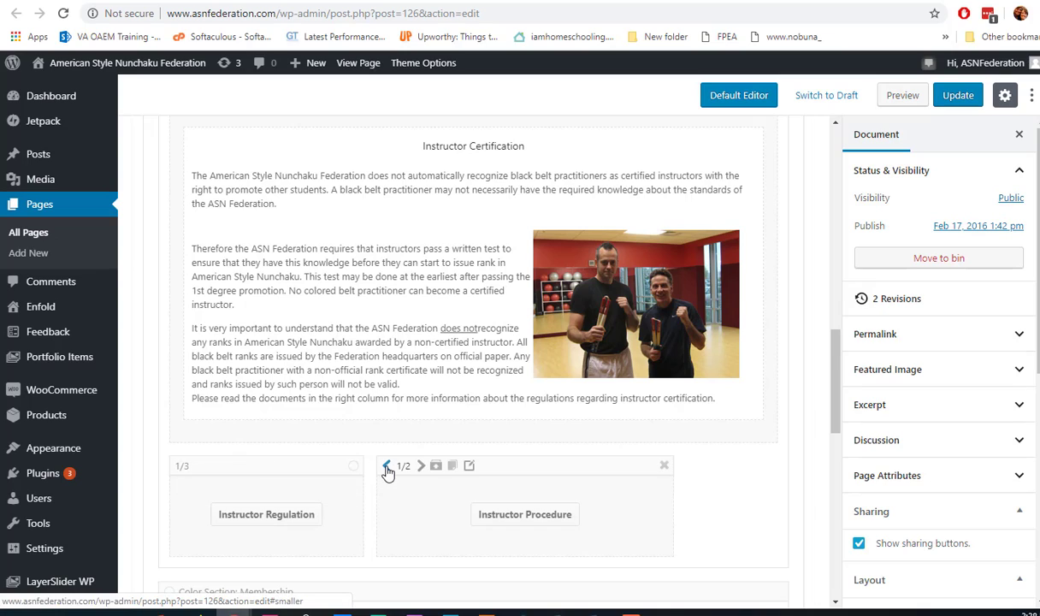
left_click(387, 467)
left_click(387, 467)
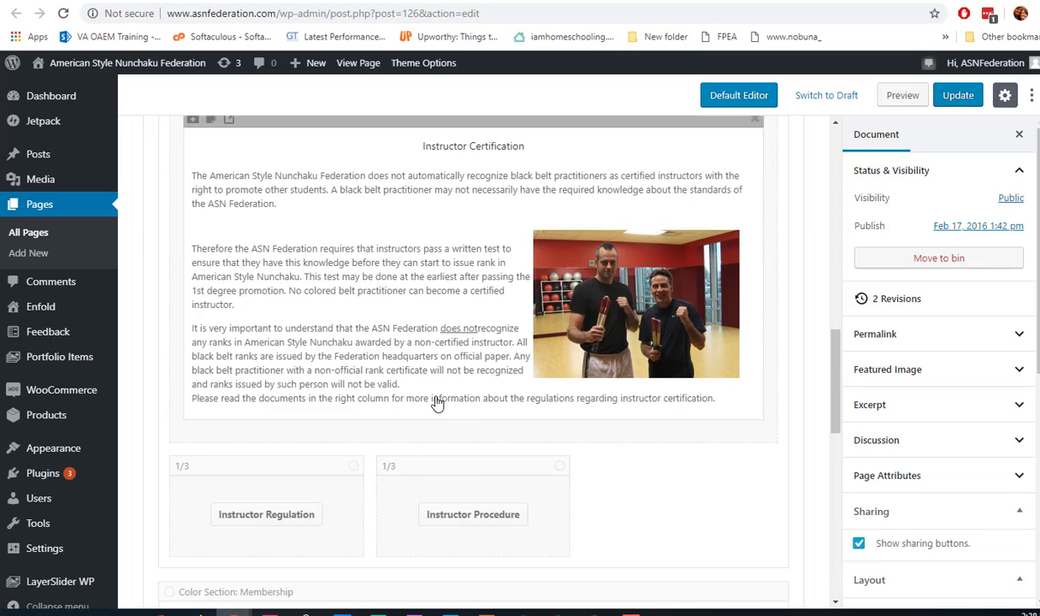
Clone the Instructor Procedure column and delete the button element from the copy.
scroll(436, 404, "up", 6)
scroll(464, 429, "up", 5)
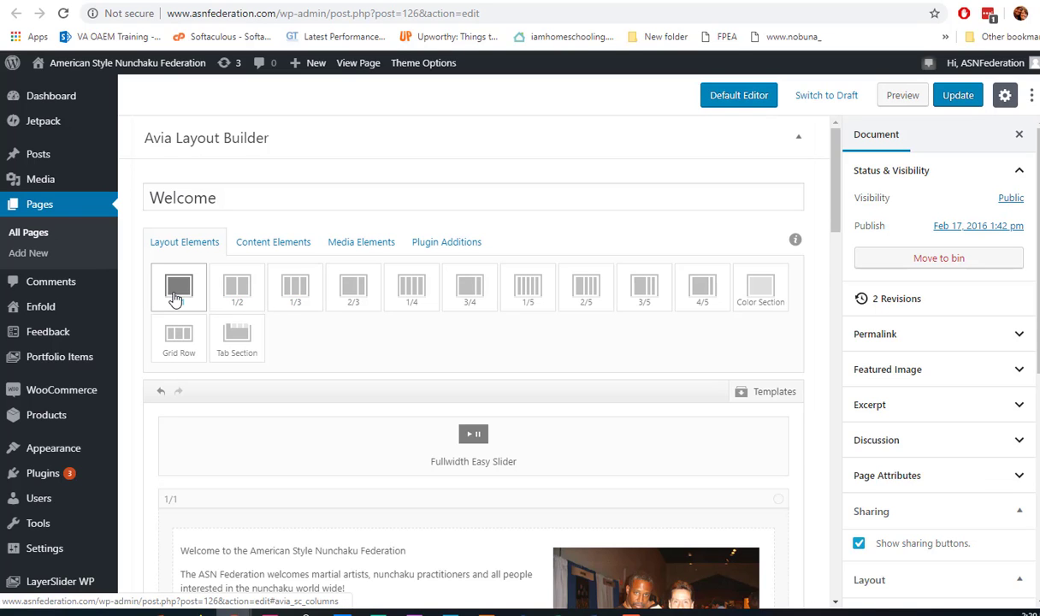
scroll(478, 457, "down", 15)
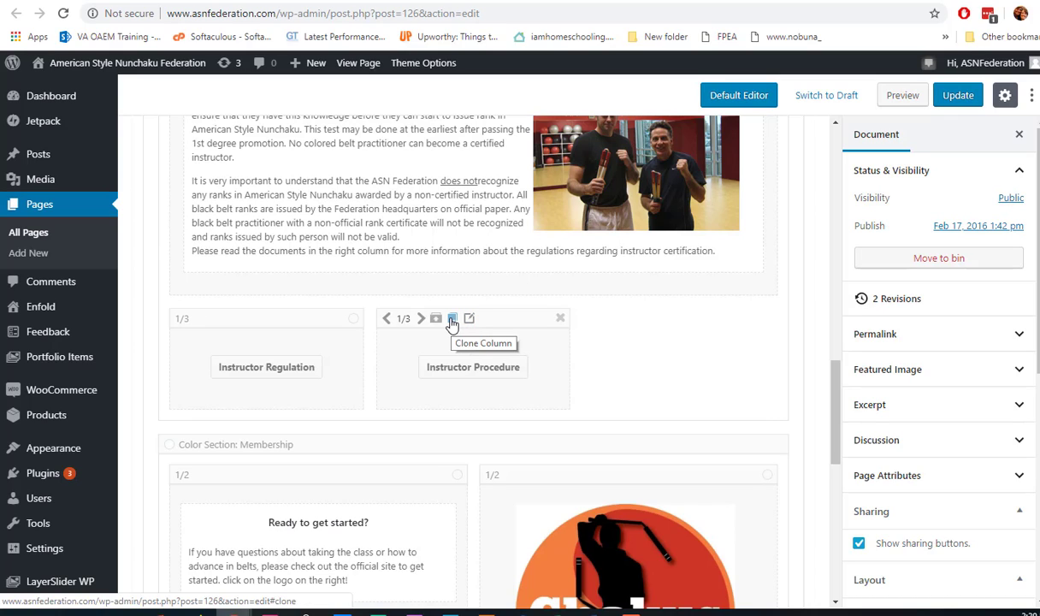
left_click(451, 320)
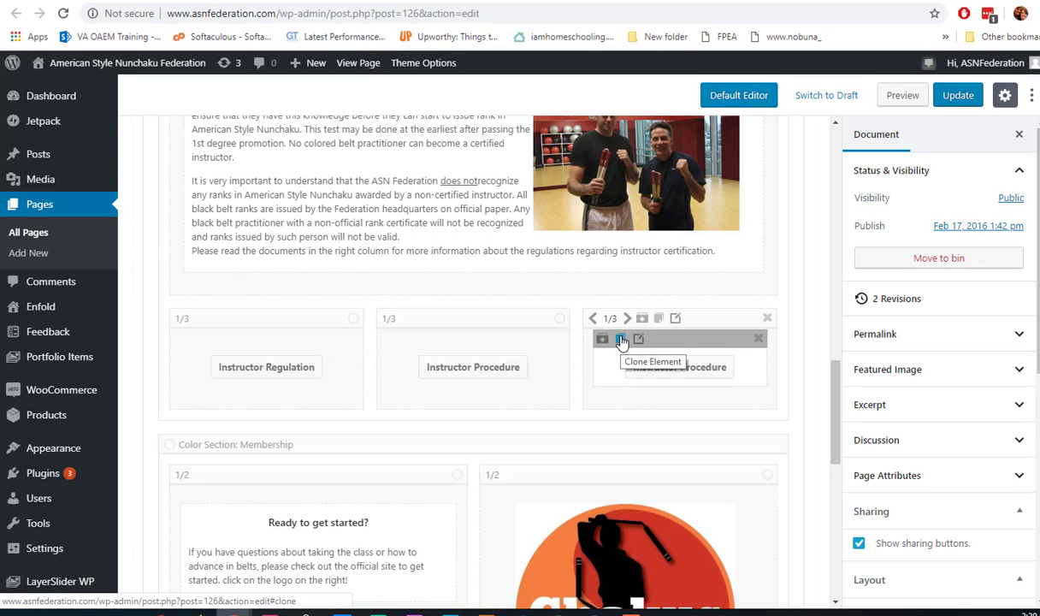
left_click(760, 342)
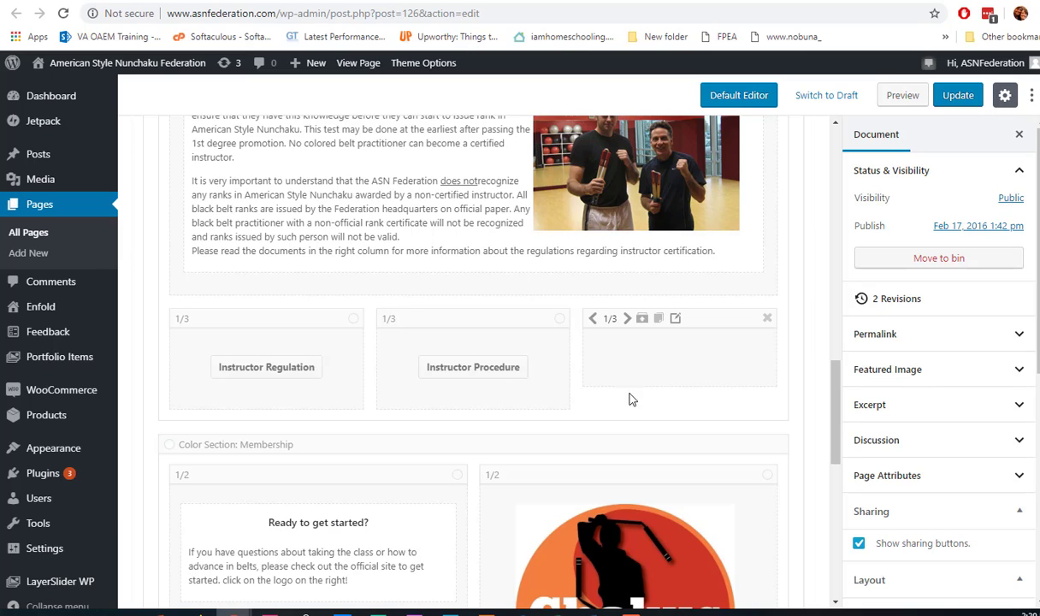
Look through the content, media and plugin elements, and add a Button element to the empty 1/3 column.
scroll(631, 400, "up", 15)
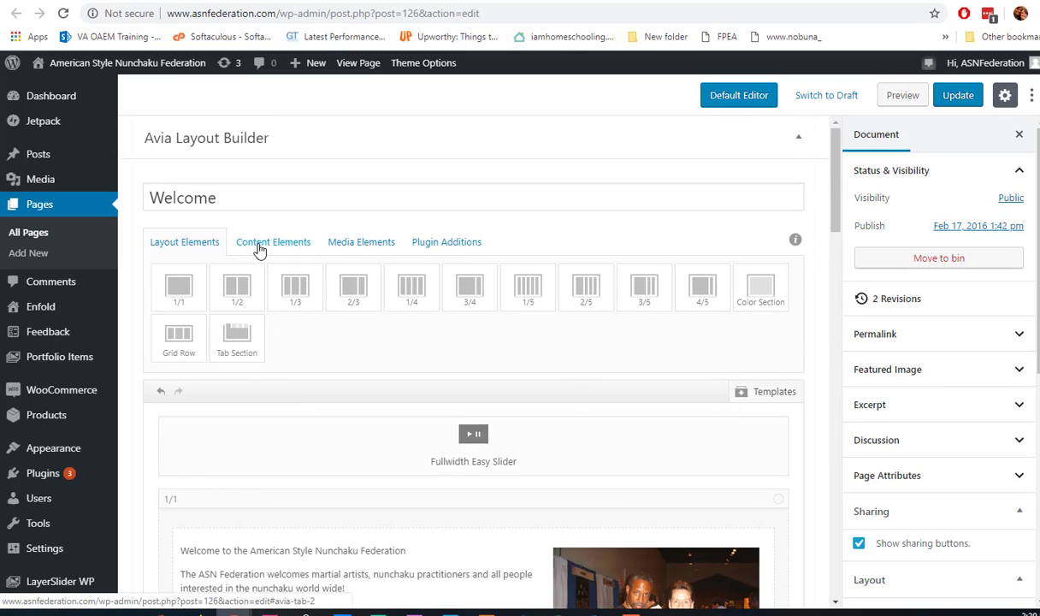
left_click(261, 248)
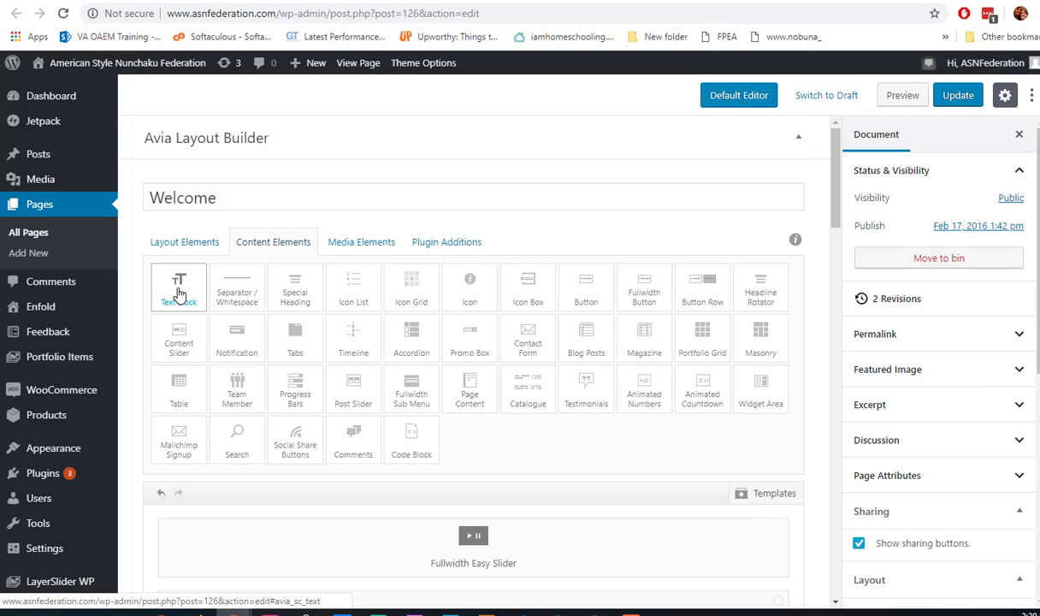
left_click(337, 243)
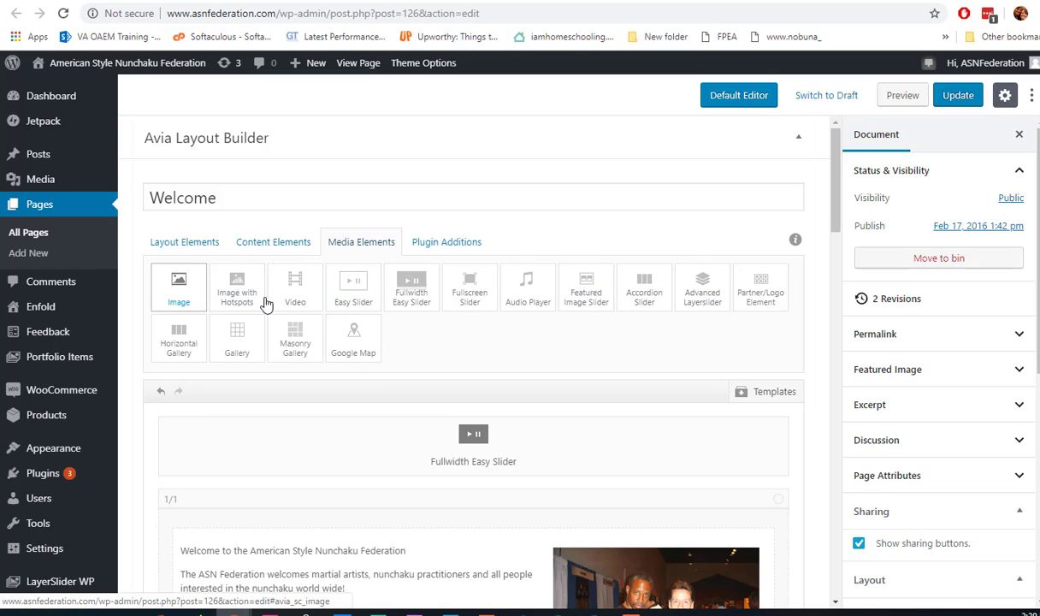
left_click(420, 245)
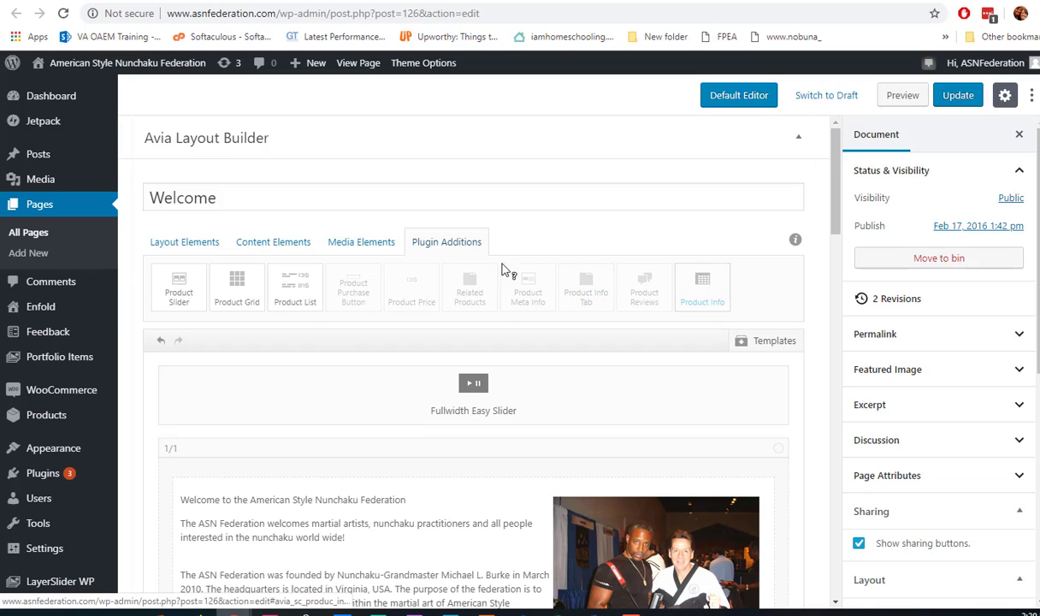
left_click(289, 245)
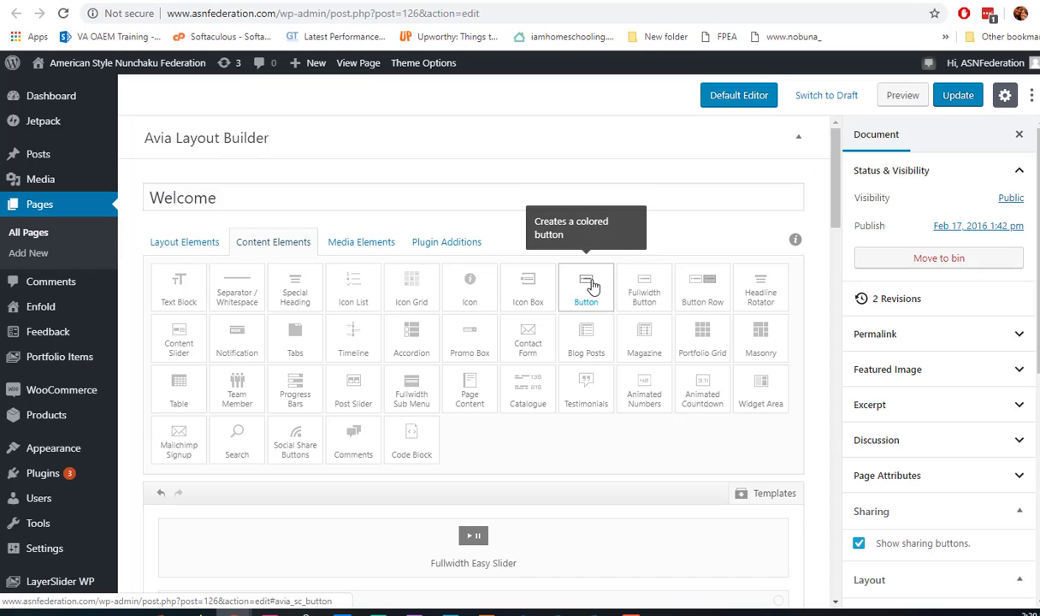
left_click_drag(590, 286, 677, 395)
scroll(620, 442, "down", 6)
scroll(620, 441, "down", 5)
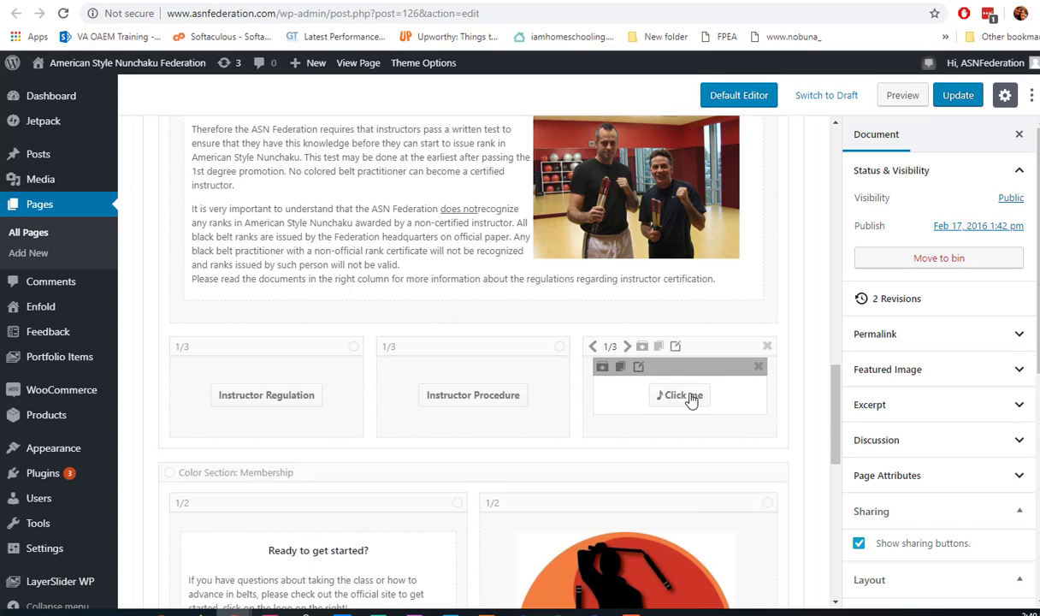
Open the new button's settings and set its label to "Belt Requirements".
left_click(638, 367)
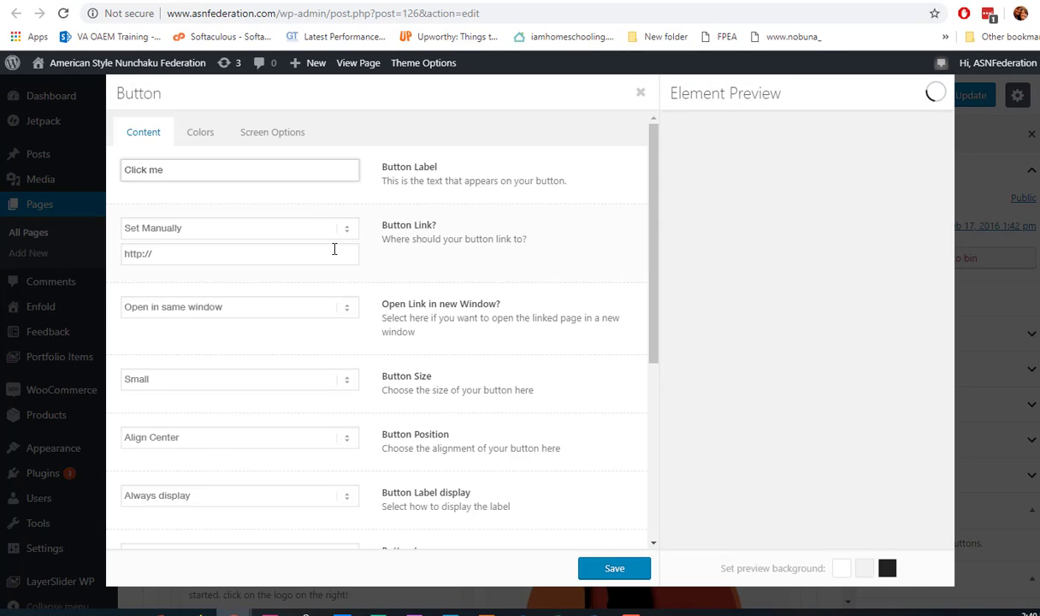
left_click_drag(437, 167, 384, 168)
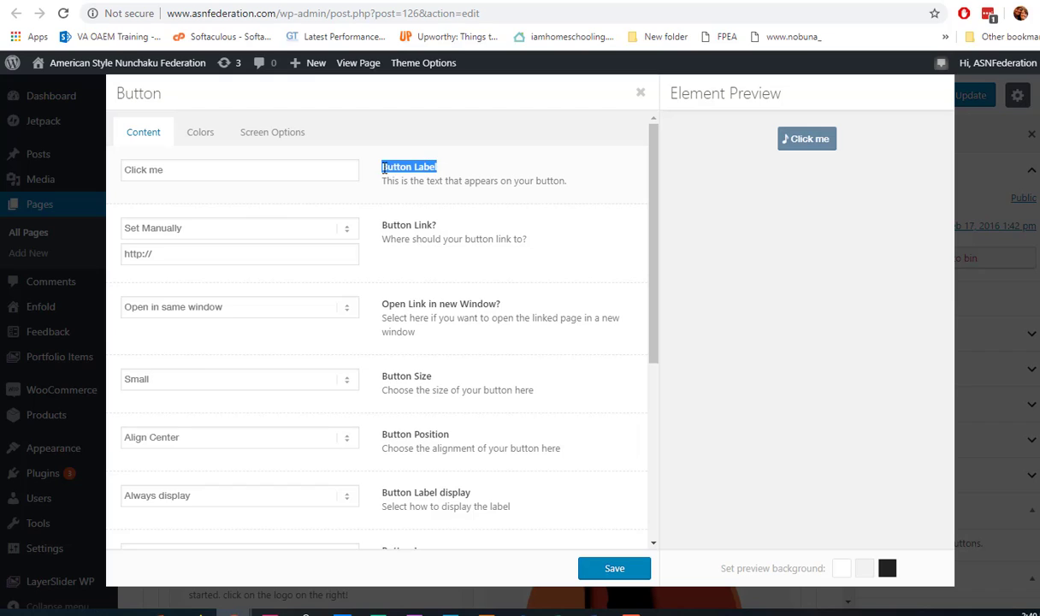
left_click_drag(249, 169, 129, 171)
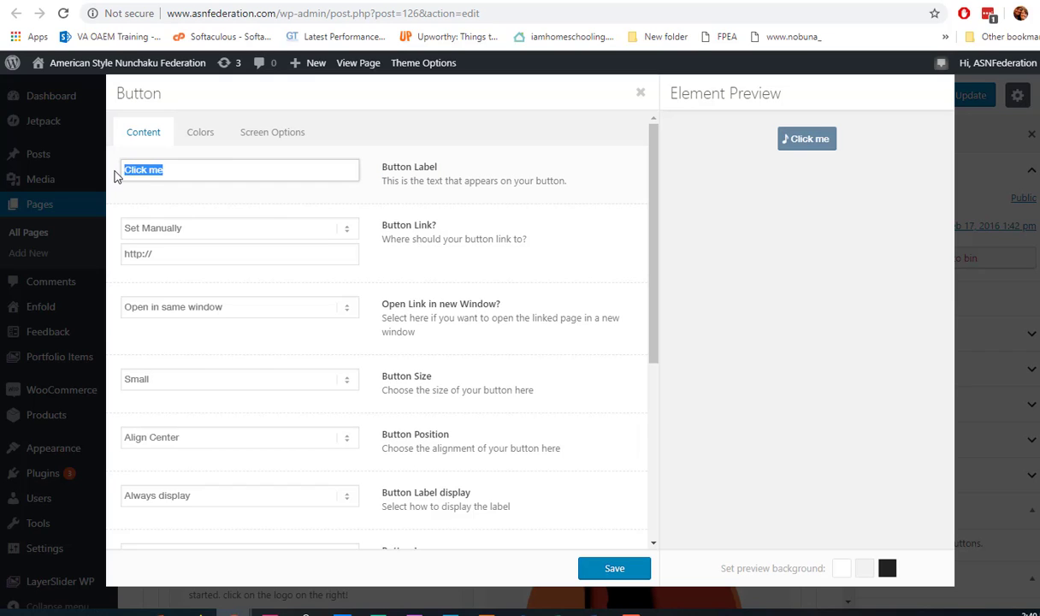
type("Belt Requiremen")
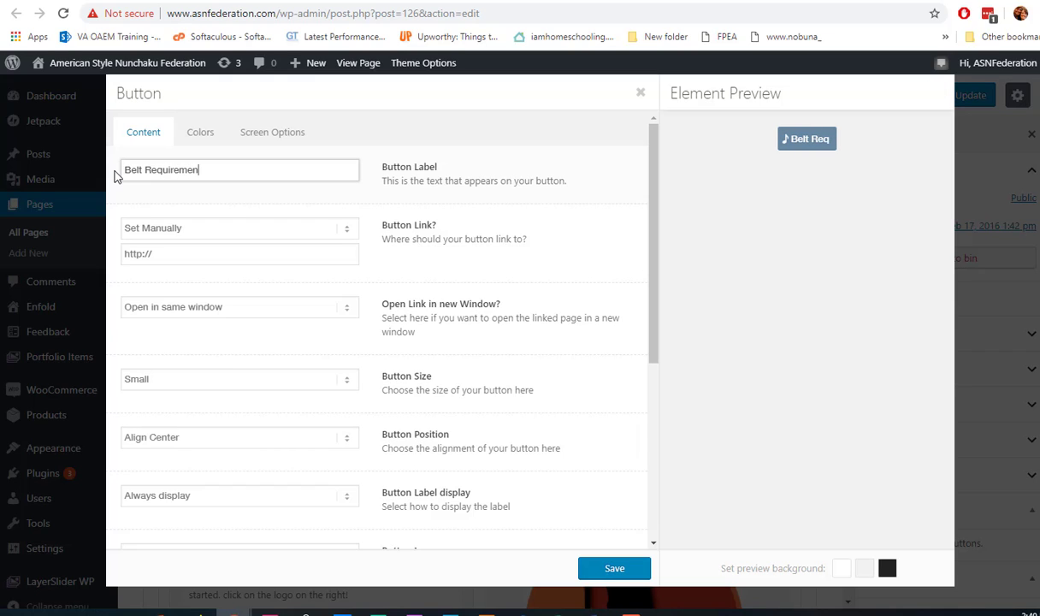
type("ts")
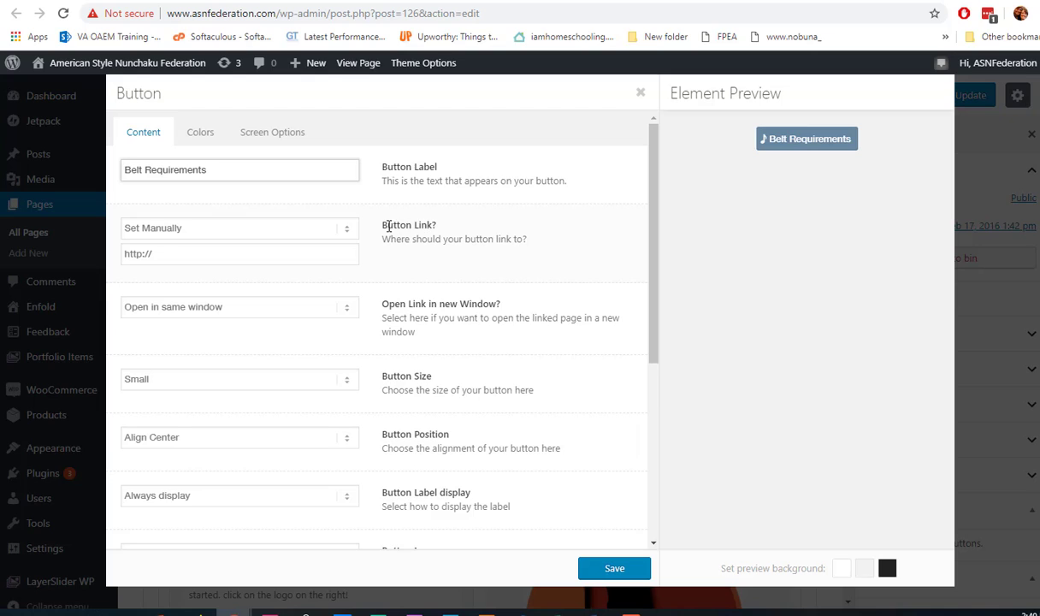
Set the button's link to the single-entry page Basket and save the button settings.
left_click_drag(378, 225, 442, 232)
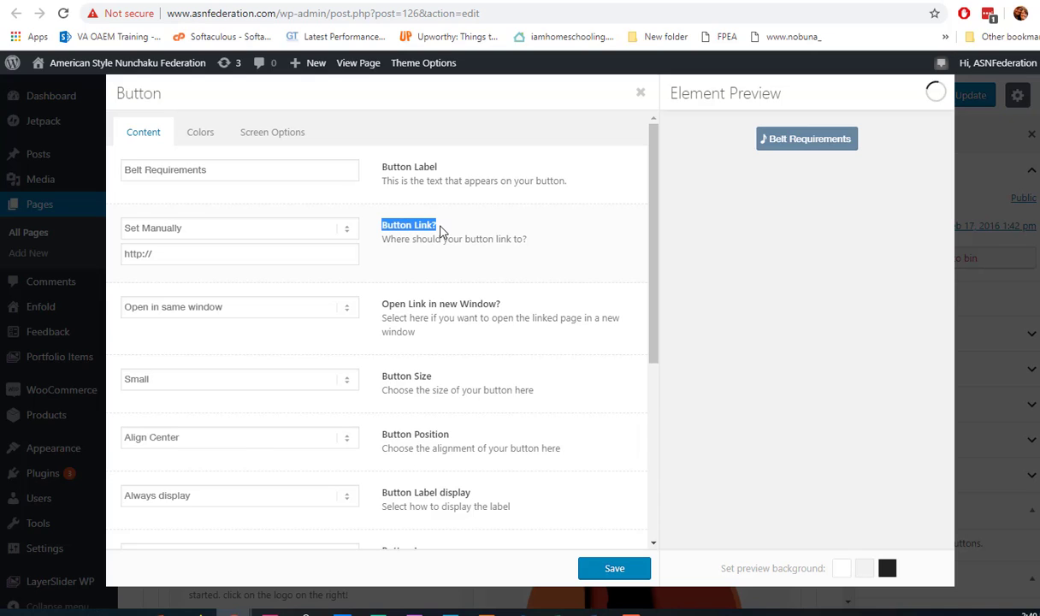
left_click(346, 231)
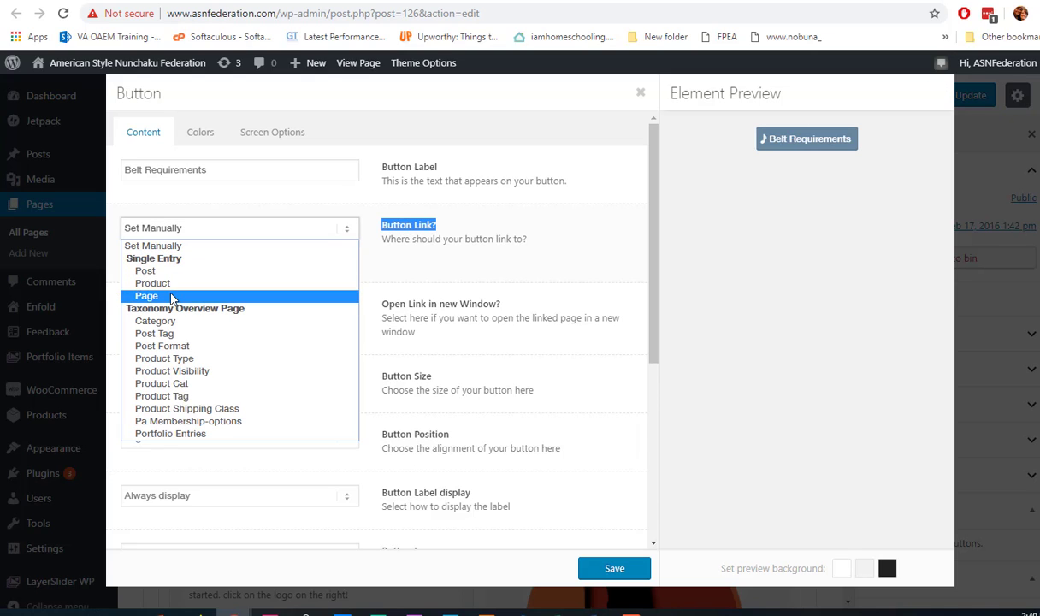
left_click(172, 297)
left_click(338, 253)
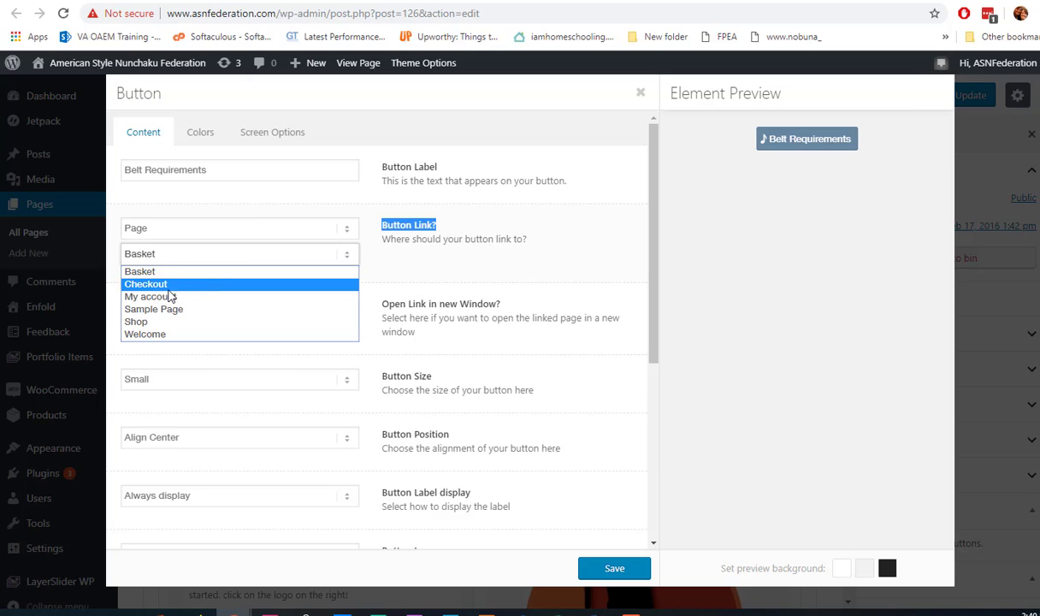
left_click(346, 257)
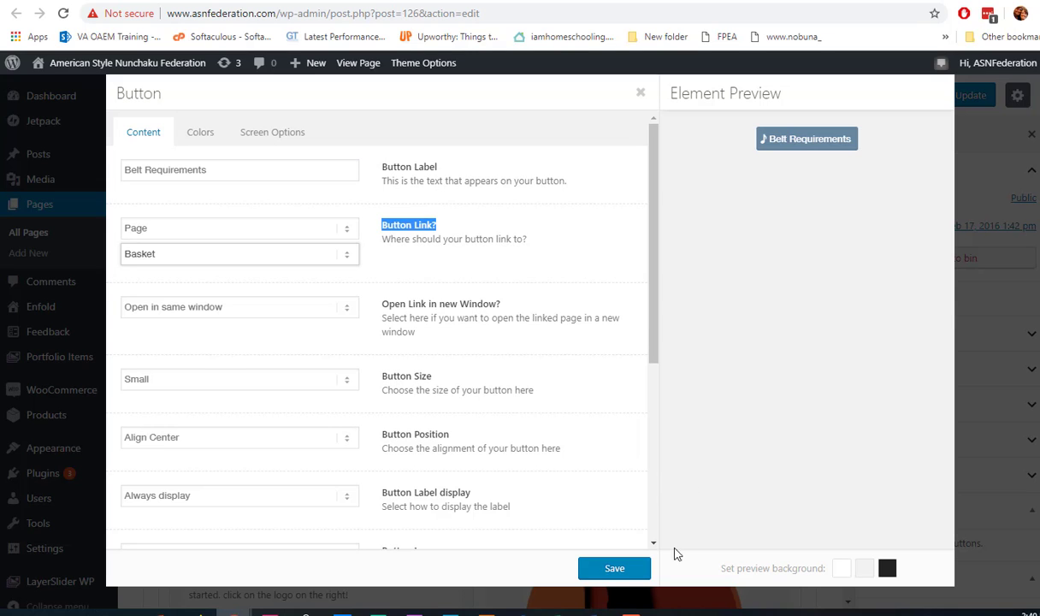
left_click(615, 567)
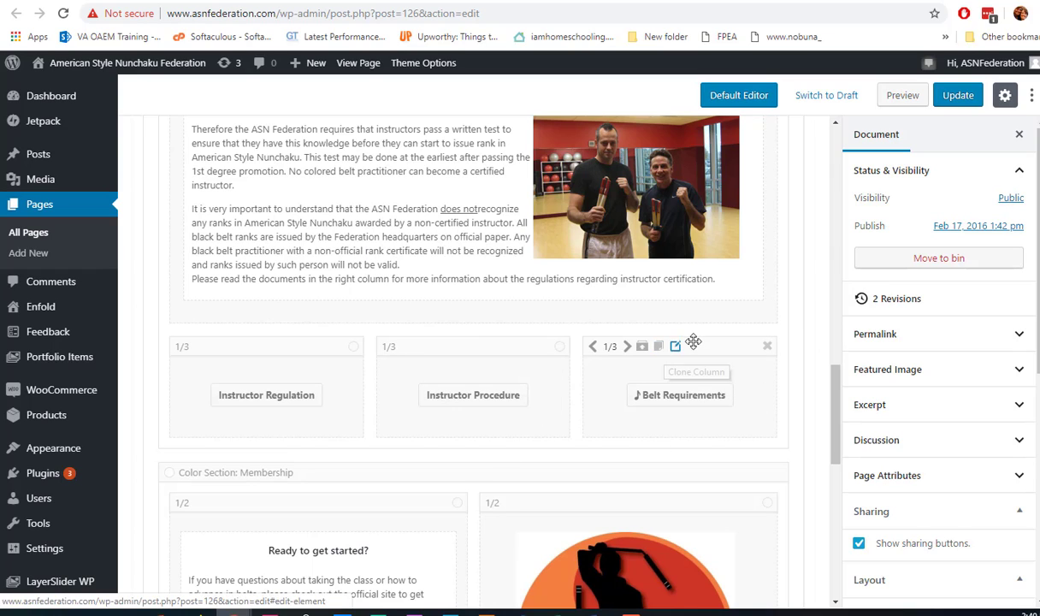
Update the page and look through its preview down to the "4 Easy Steps to Success" heading.
left_click(966, 100)
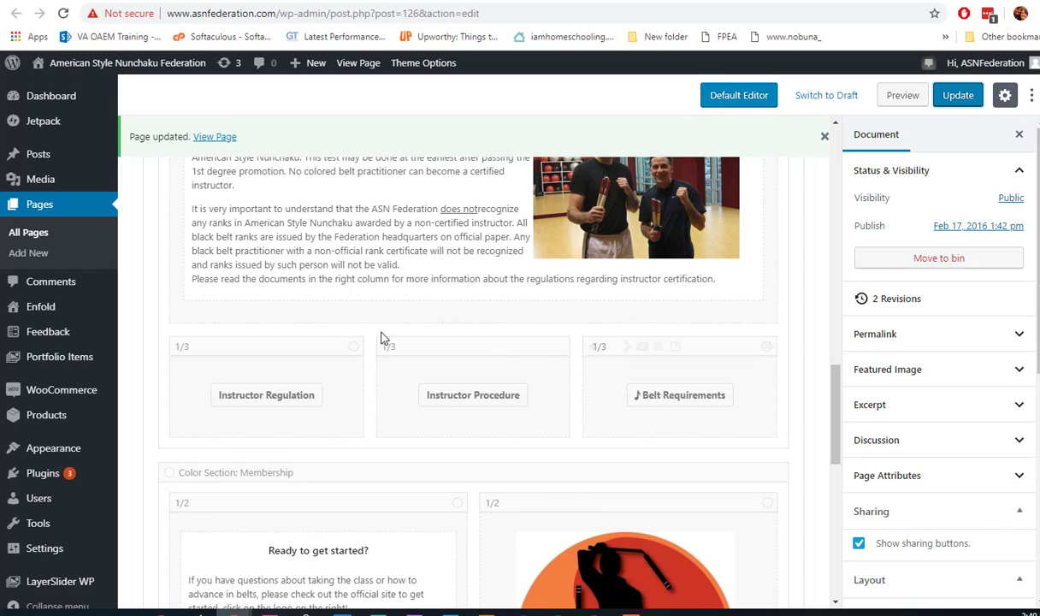
left_click(906, 98)
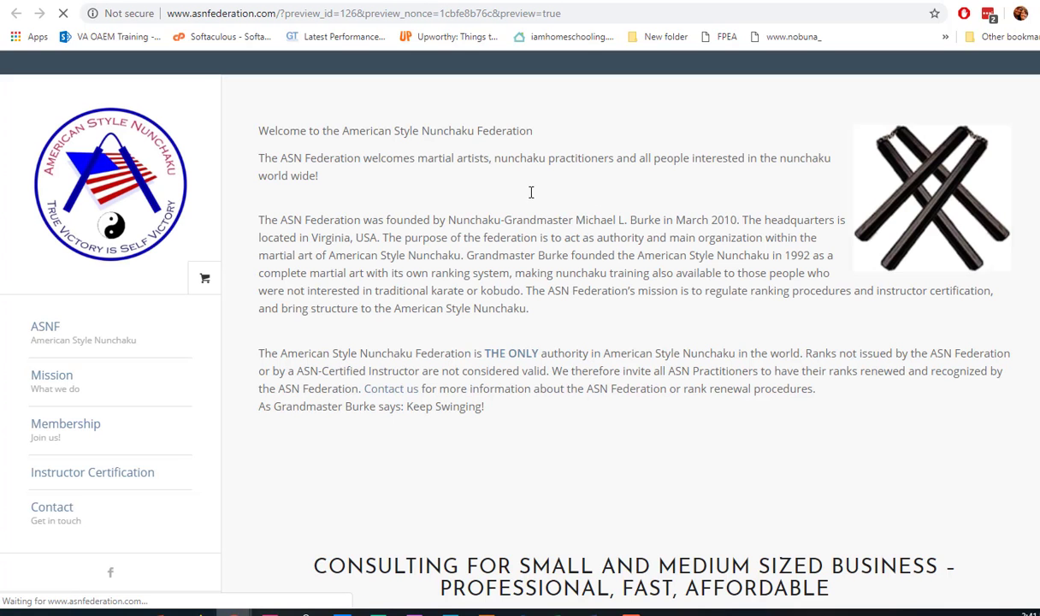
scroll(566, 323, "down", 3)
scroll(568, 325, "down", 8)
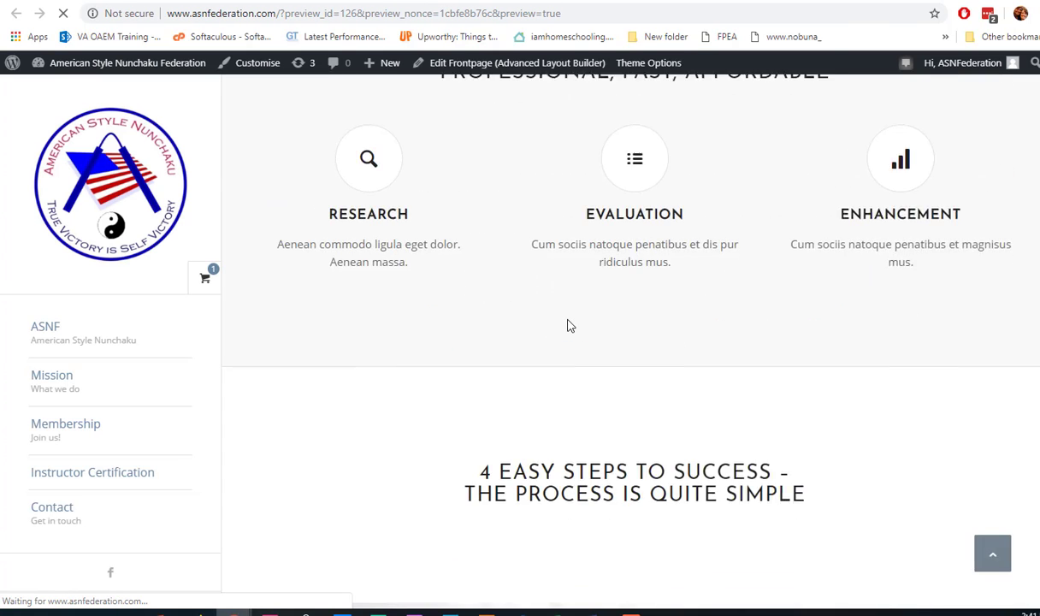
scroll(573, 328, "up", 2)
scroll(569, 333, "up", 6)
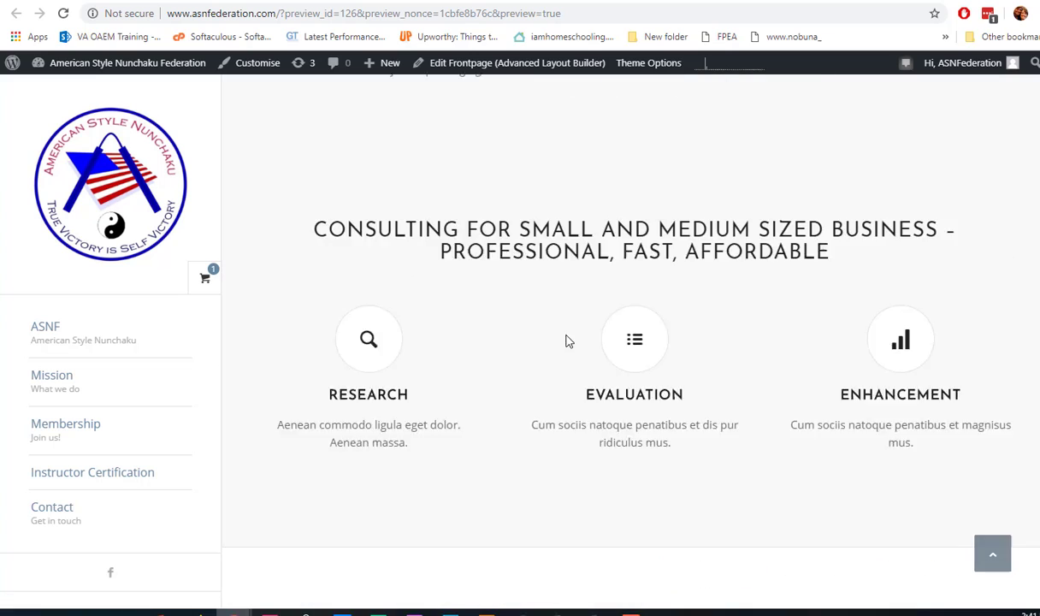
Open the Personal Membership product from the basket preview, and go to the site's admin dashboard.
mouse_move(202, 281)
left_click(108, 325)
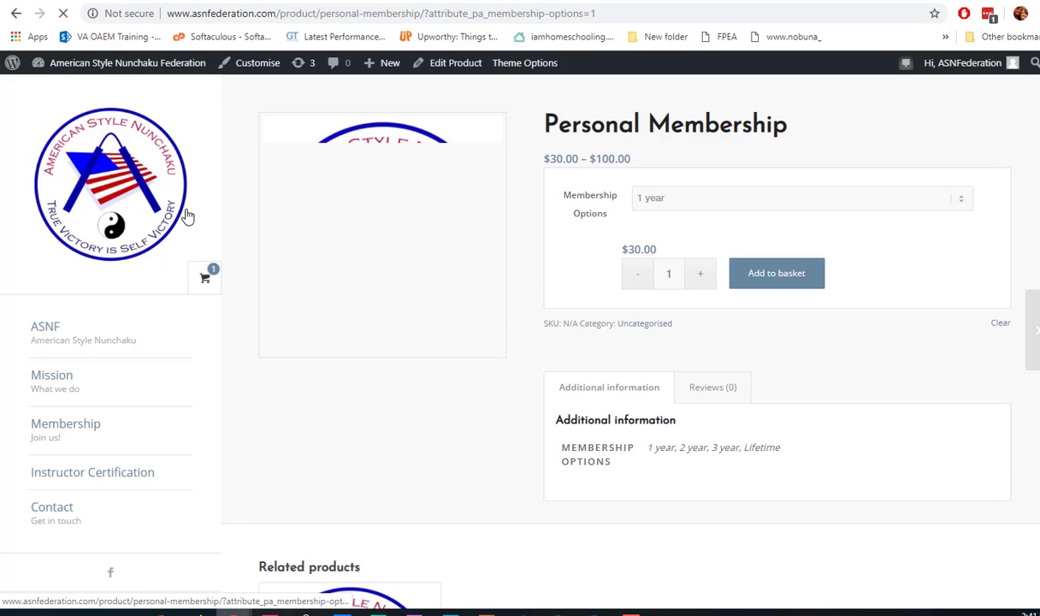
mouse_move(131, 67)
left_click(70, 87)
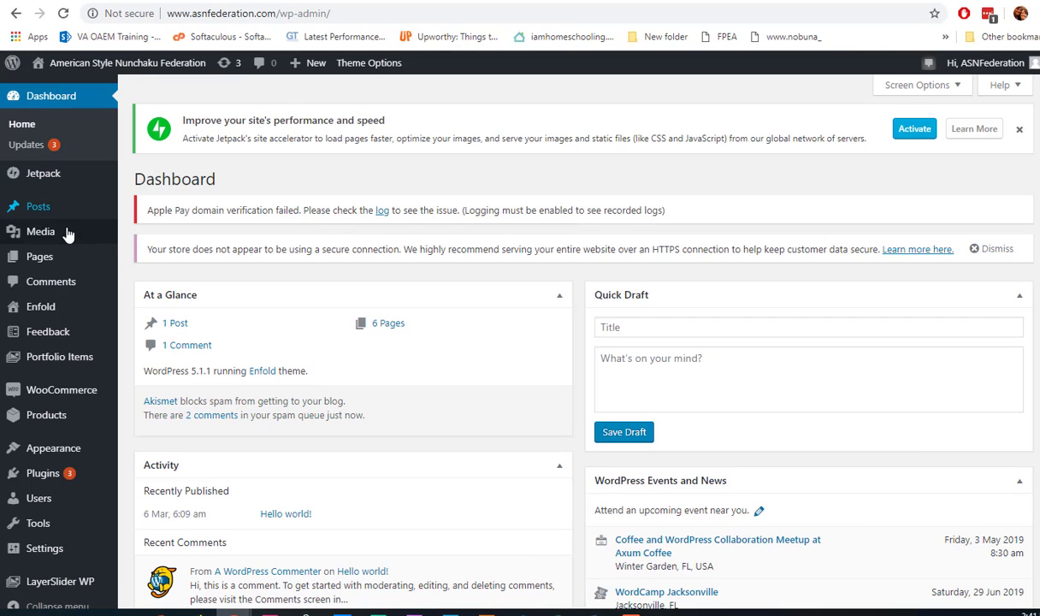
Open the Welcome front page for editing from the list of all pages, and leave the editor for its live view.
mouse_move(51, 260)
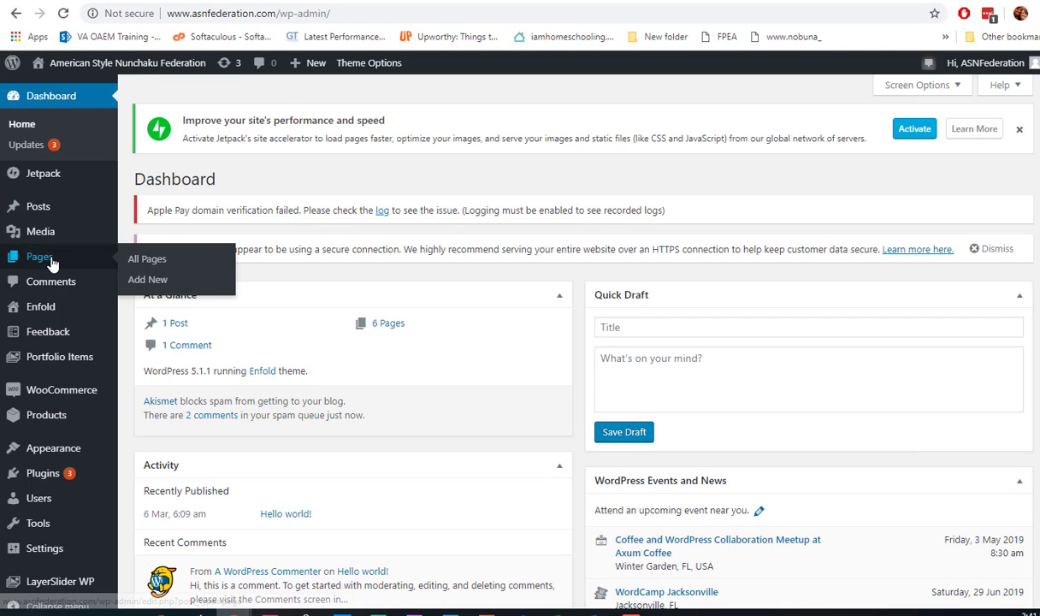
left_click(148, 259)
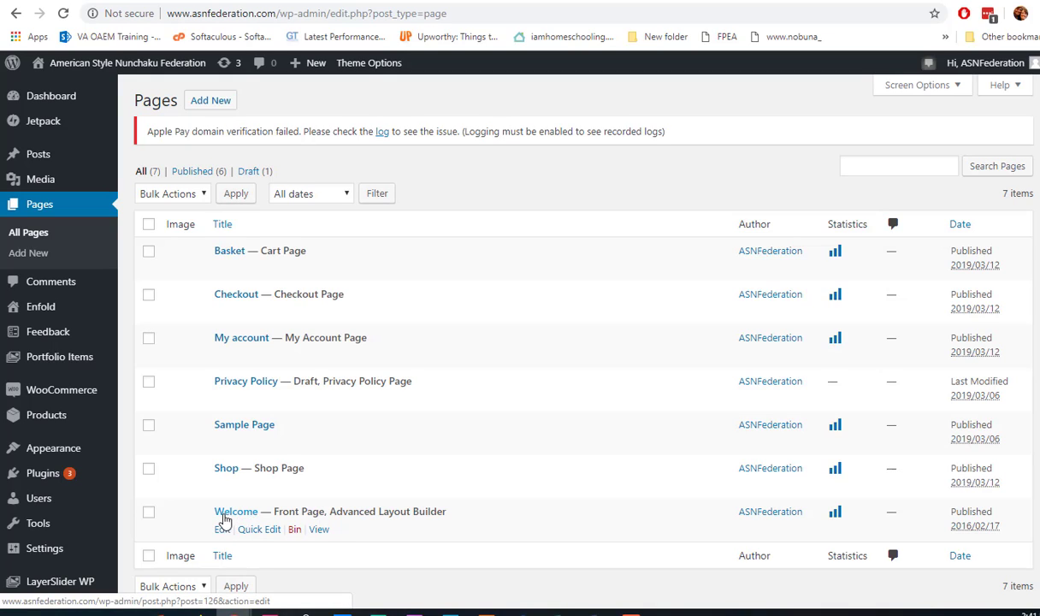
left_click(223, 529)
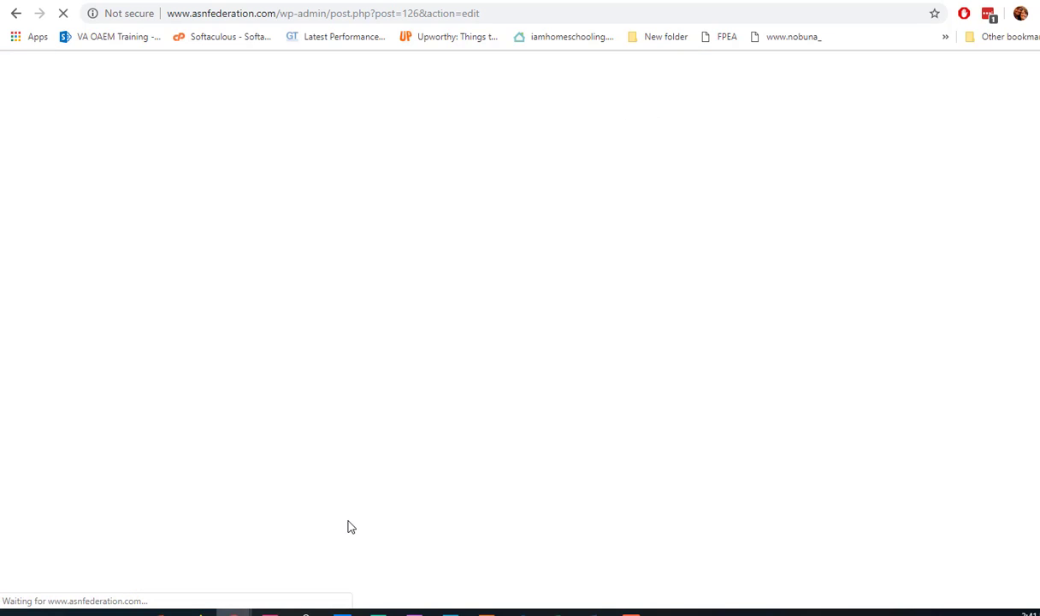
scroll(637, 422, "down", 4)
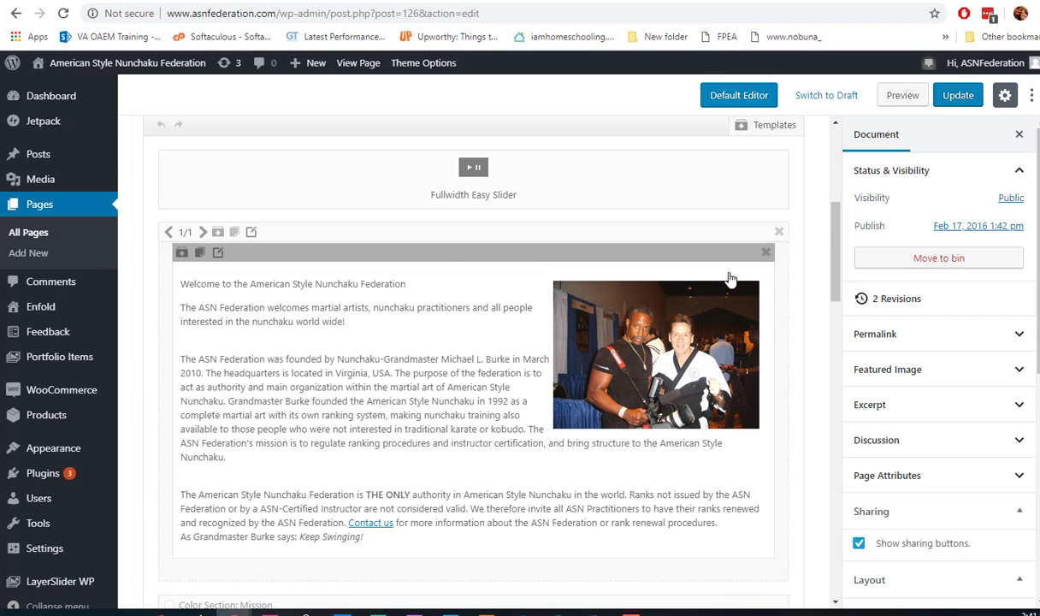
left_click(358, 65)
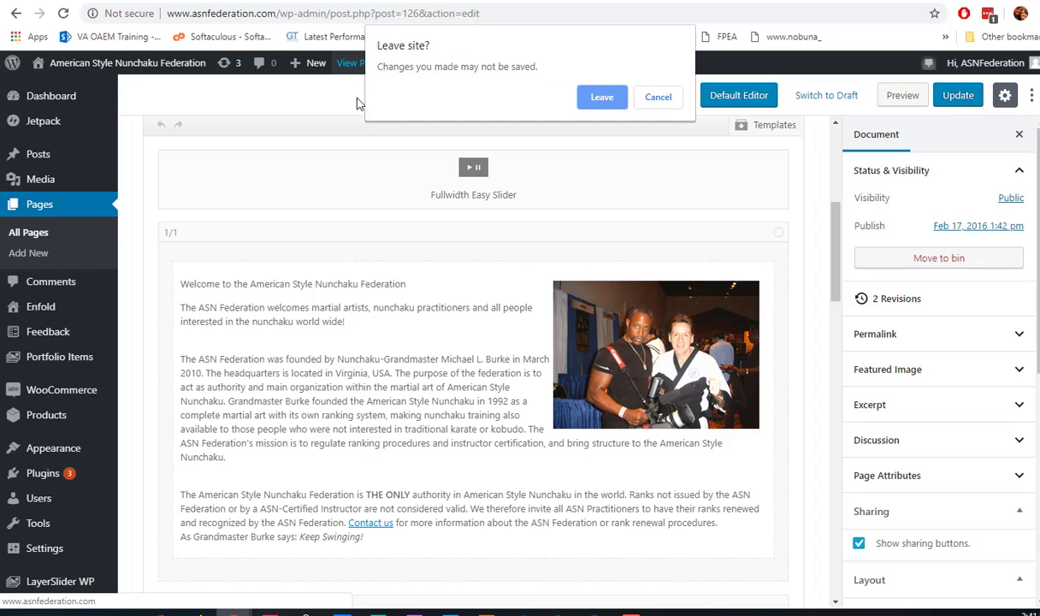
left_click(618, 99)
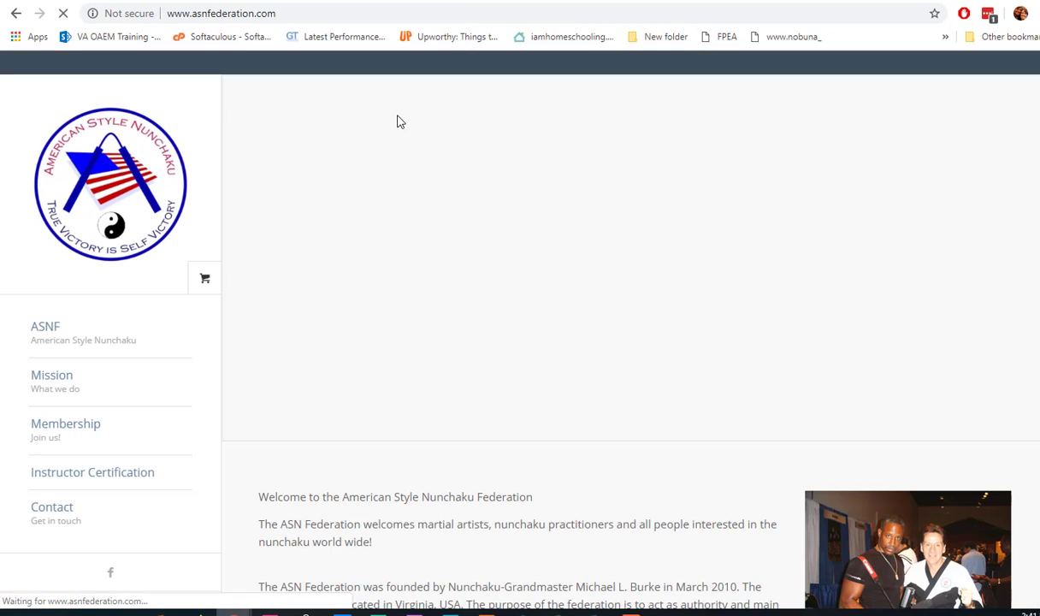
Test the Belt Requirements button's link on the live front page and return to that page.
scroll(612, 308, "down", 20)
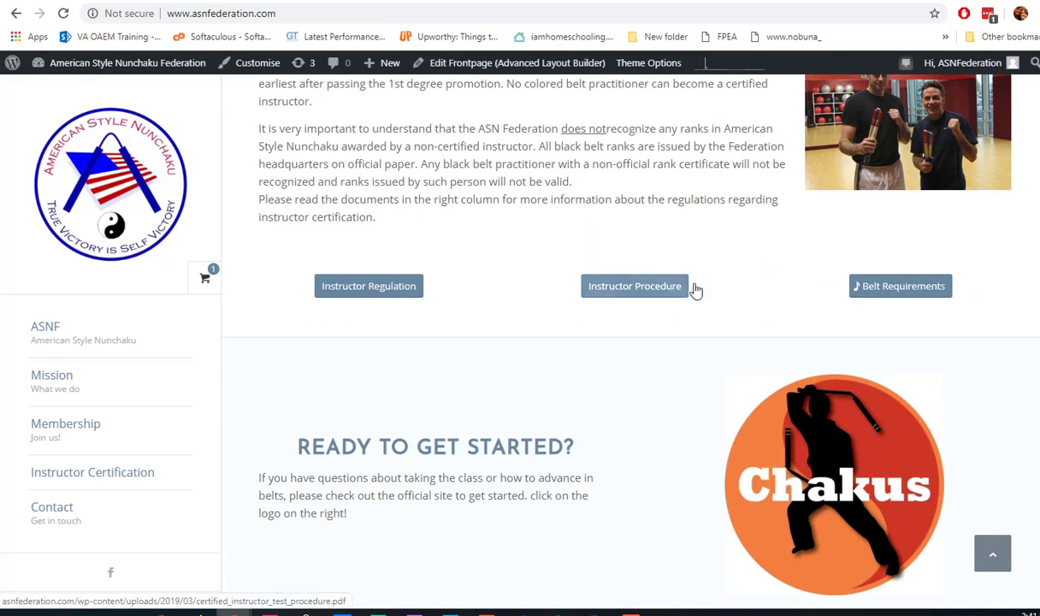
left_click(905, 287)
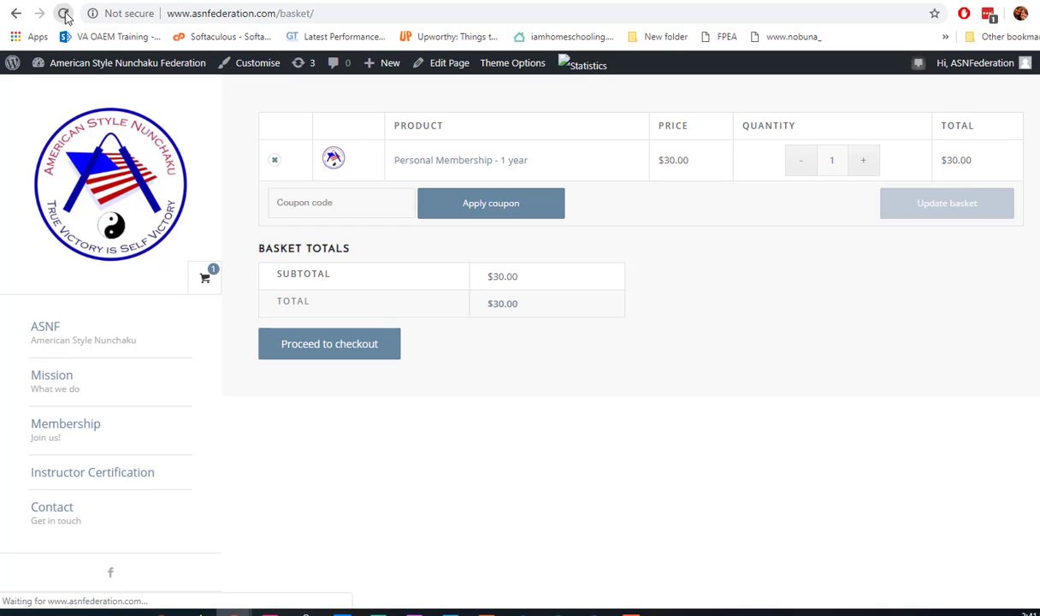
left_click(15, 13)
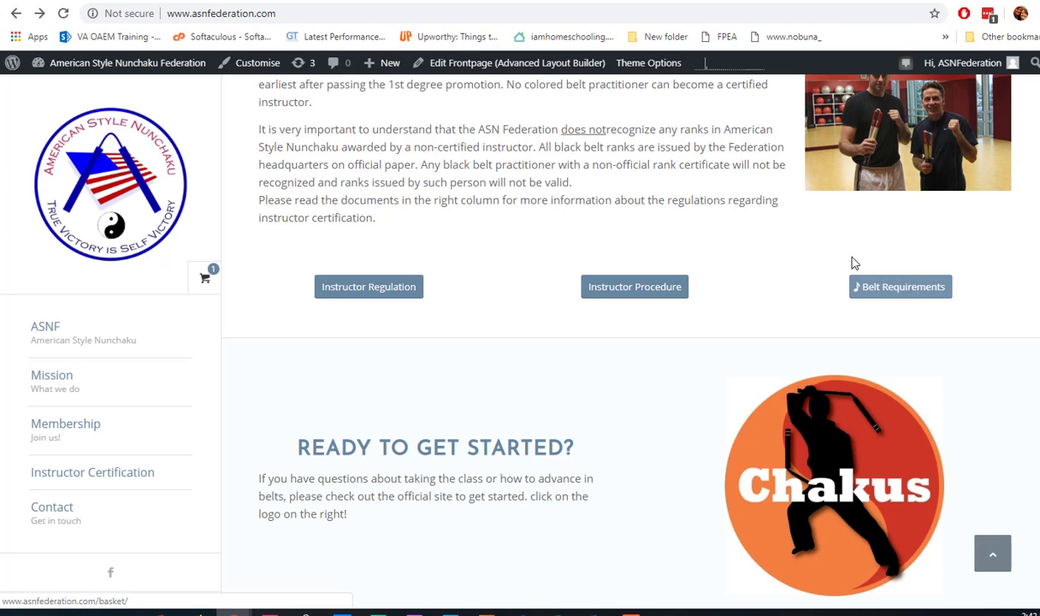
Open the media library from the dashboard and upload "belt requirements 2.pdf" from the Downloads folder.
mouse_move(102, 65)
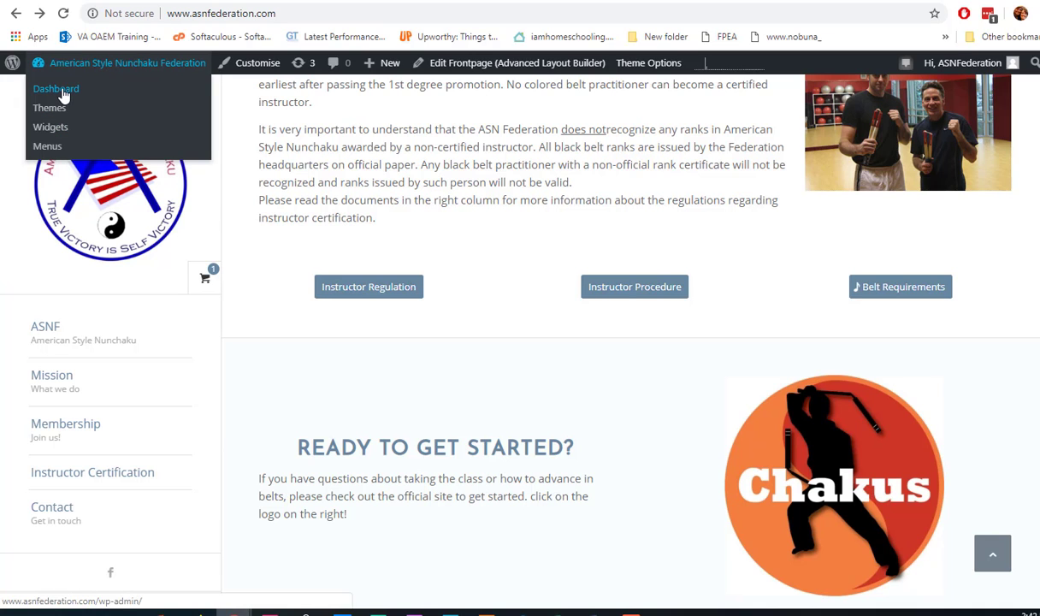
left_click(64, 96)
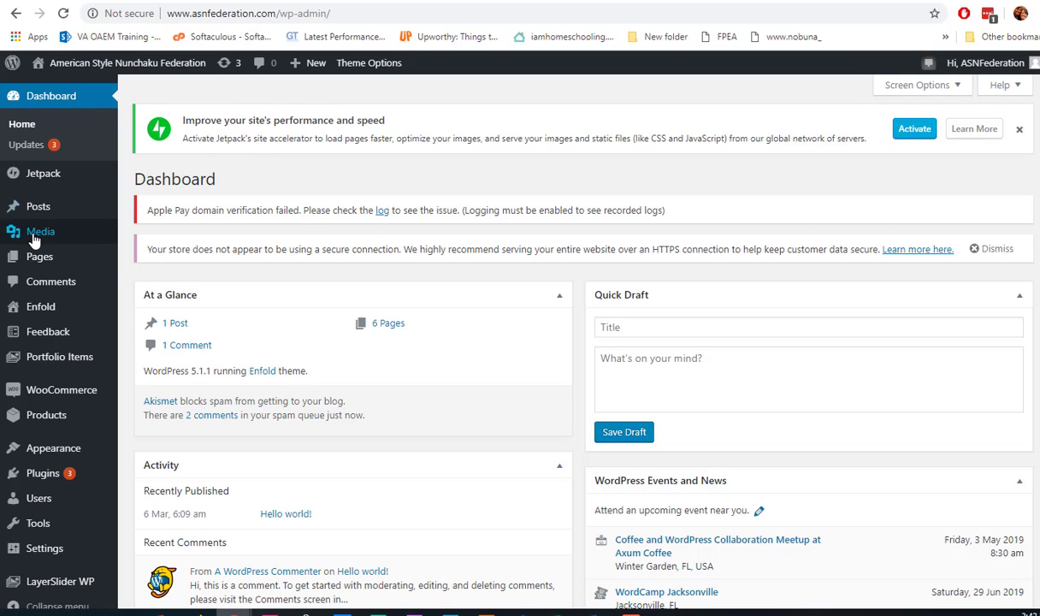
mouse_move(41, 236)
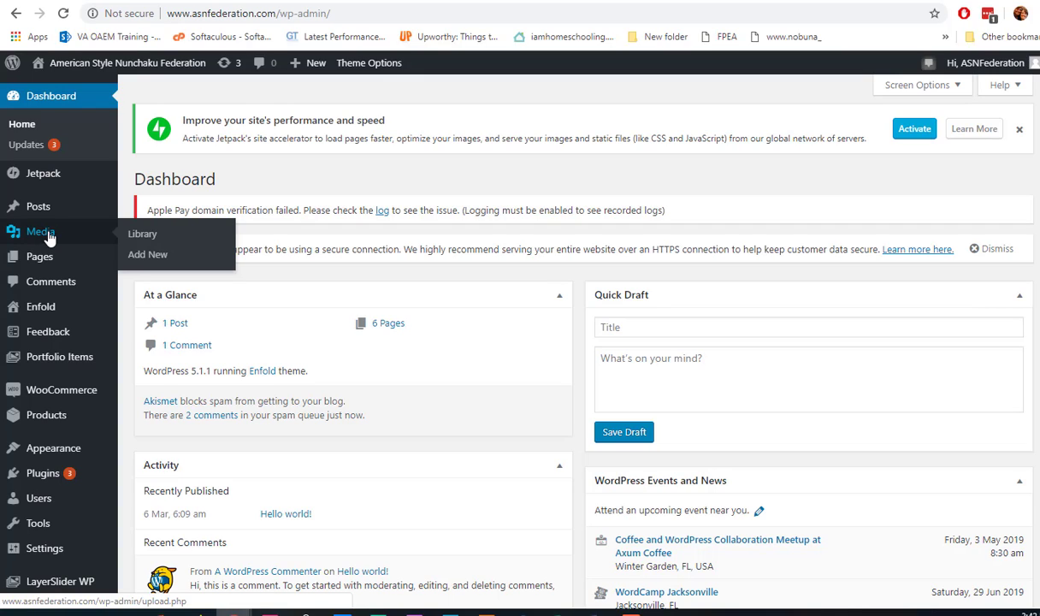
left_click(141, 235)
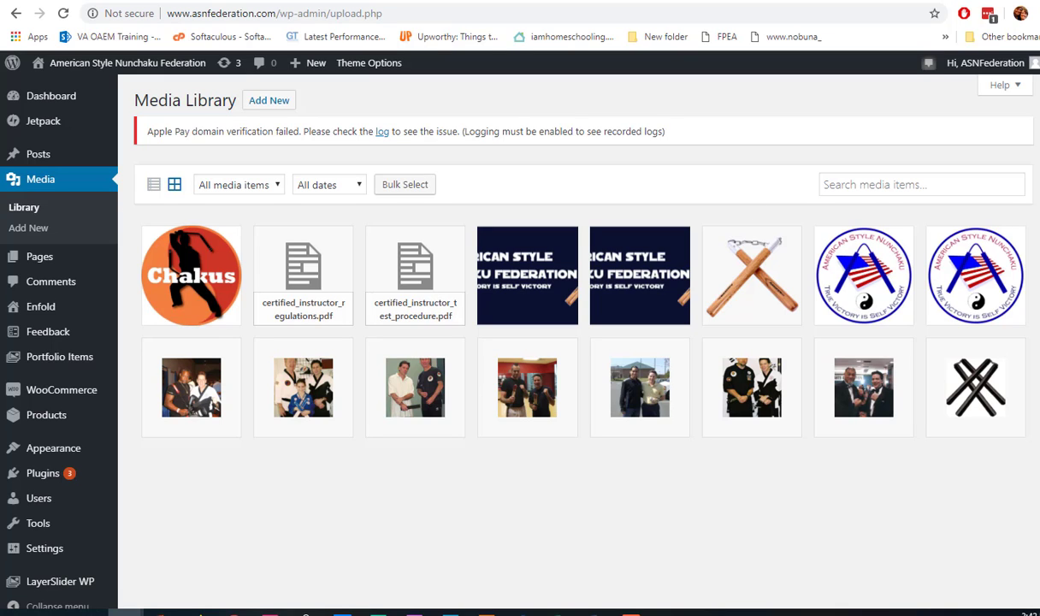
left_click(124, 612)
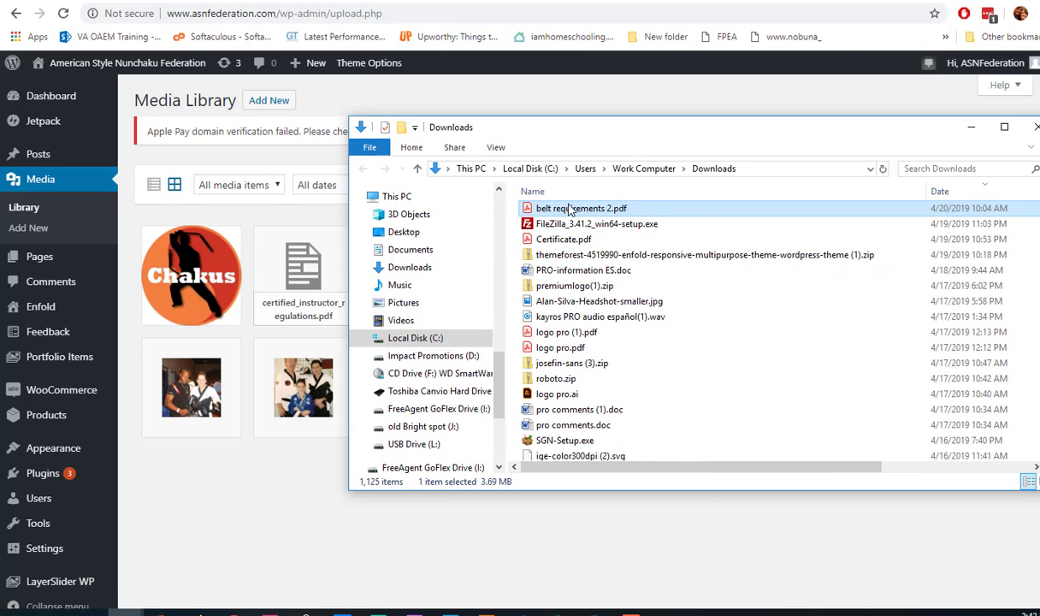
left_click_drag(573, 129, 769, 128)
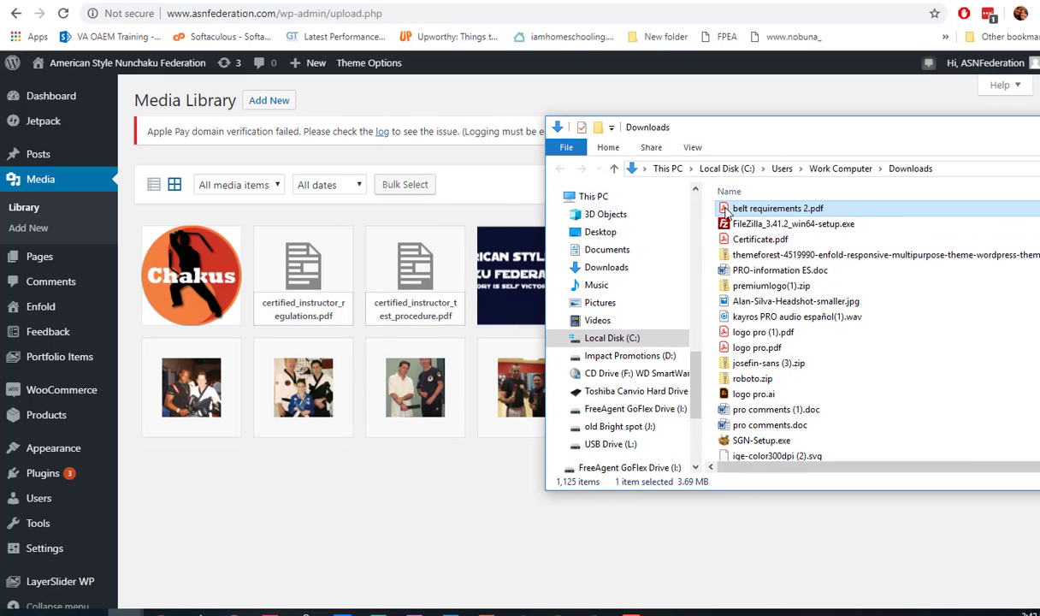
left_click_drag(725, 211, 356, 460)
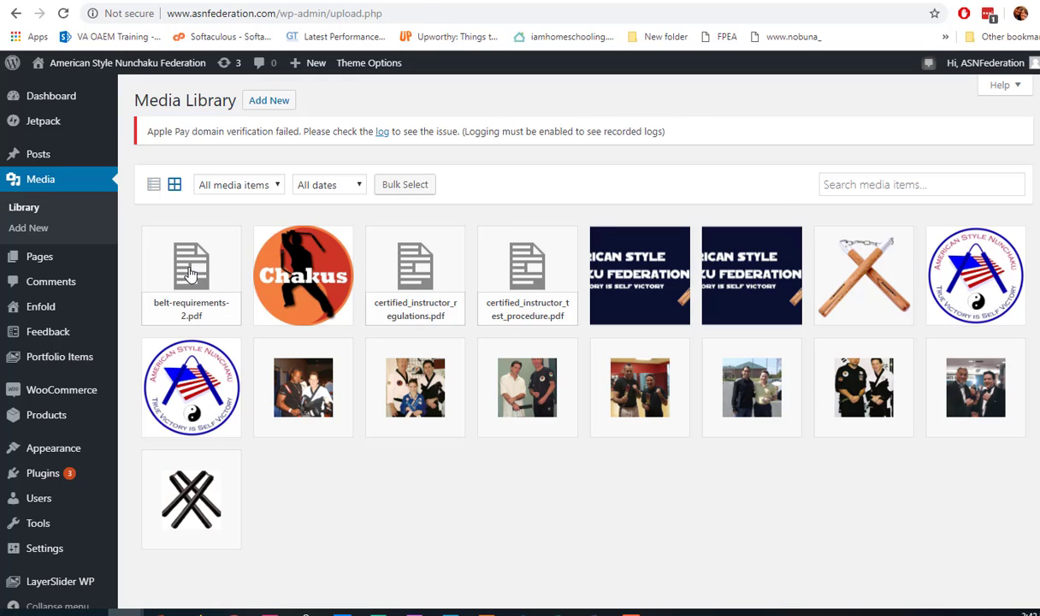
Copy the full file URL from the attachment details of belt-requirements-2.pdf and close the details.
left_click(192, 273)
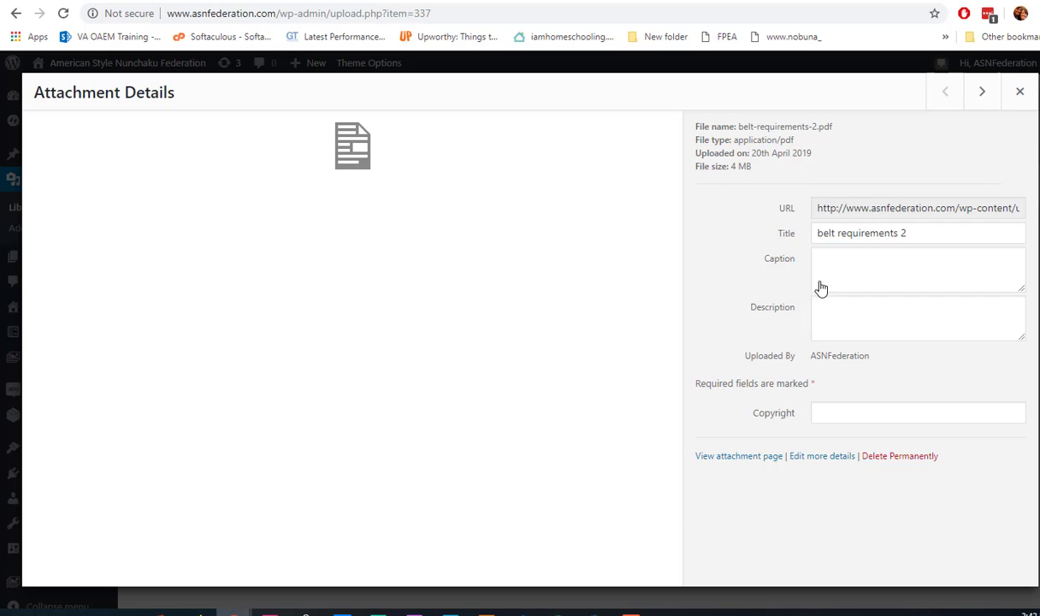
left_click_drag(817, 207, 1033, 213)
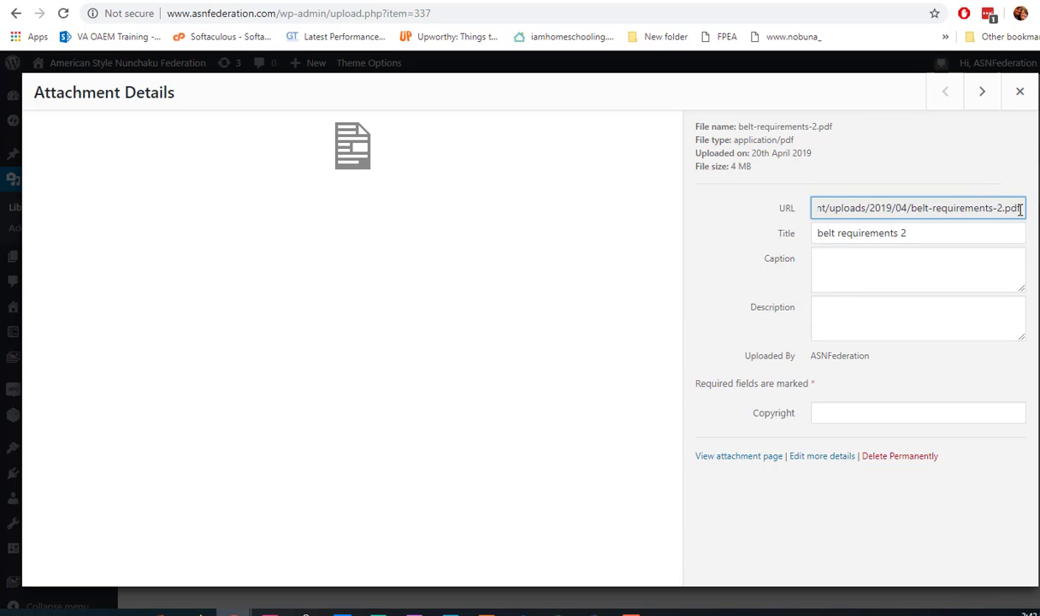
left_click_drag(859, 208, 1016, 209)
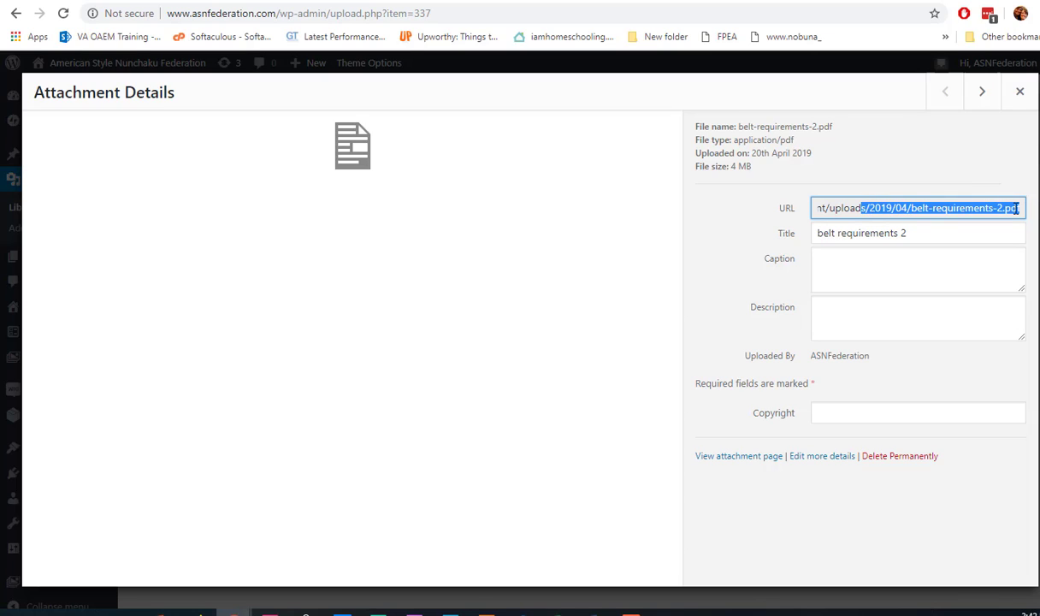
left_click(1018, 208)
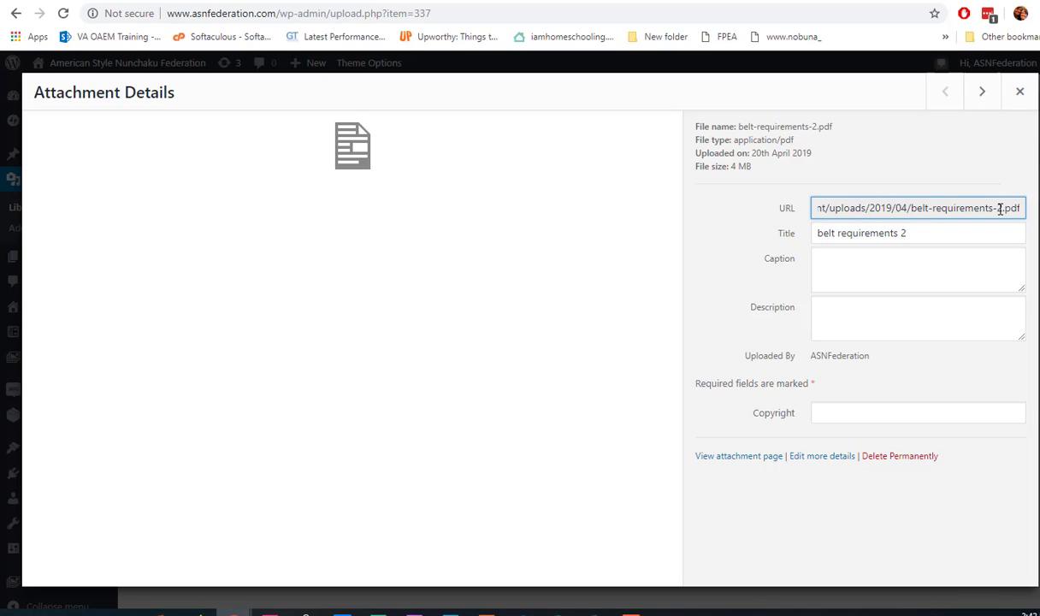
triple_click(1000, 209)
key("ctrl+c")
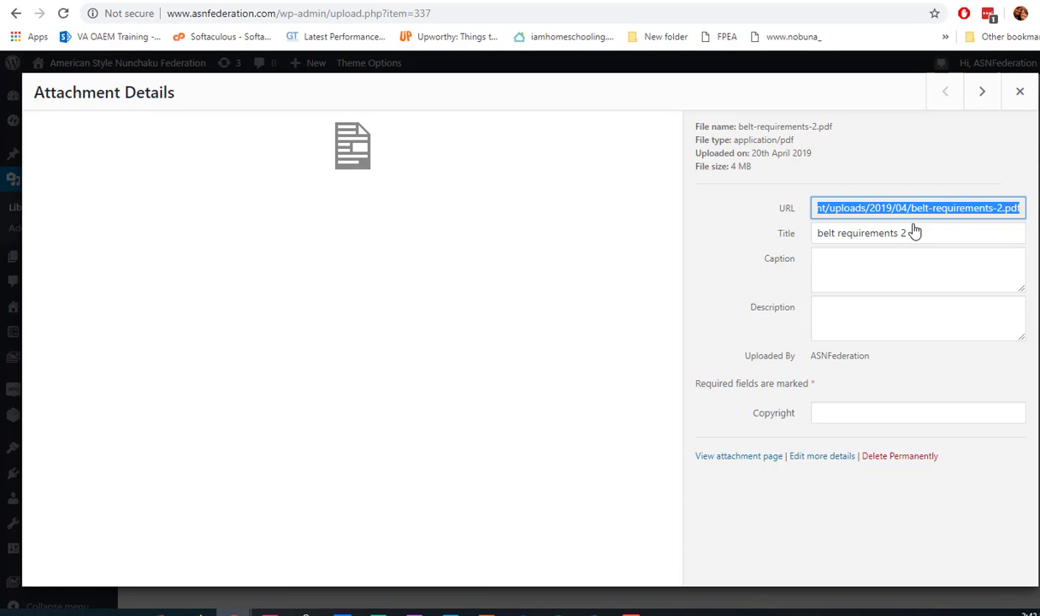
left_click(1015, 100)
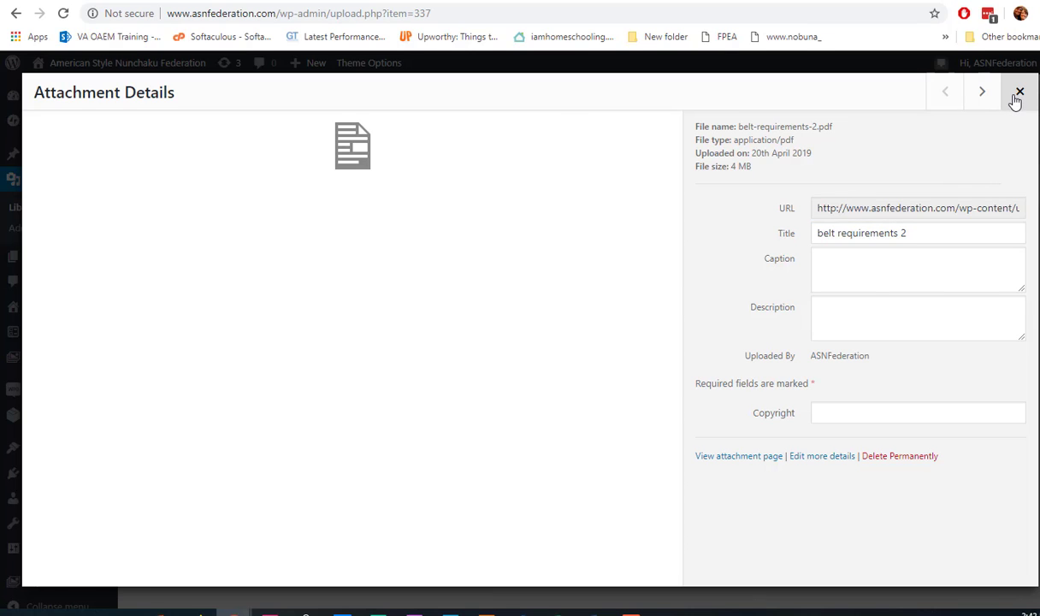
Visit the live site and open its front page in the Advanced Layout Builder at the Belt Requirements button.
mouse_move(72, 72)
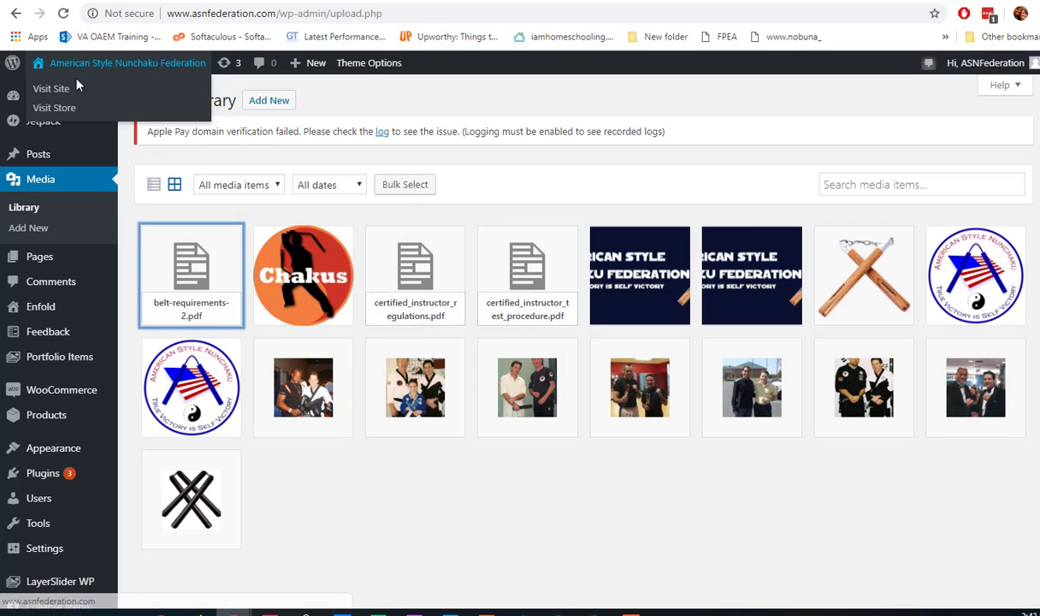
left_click(69, 92)
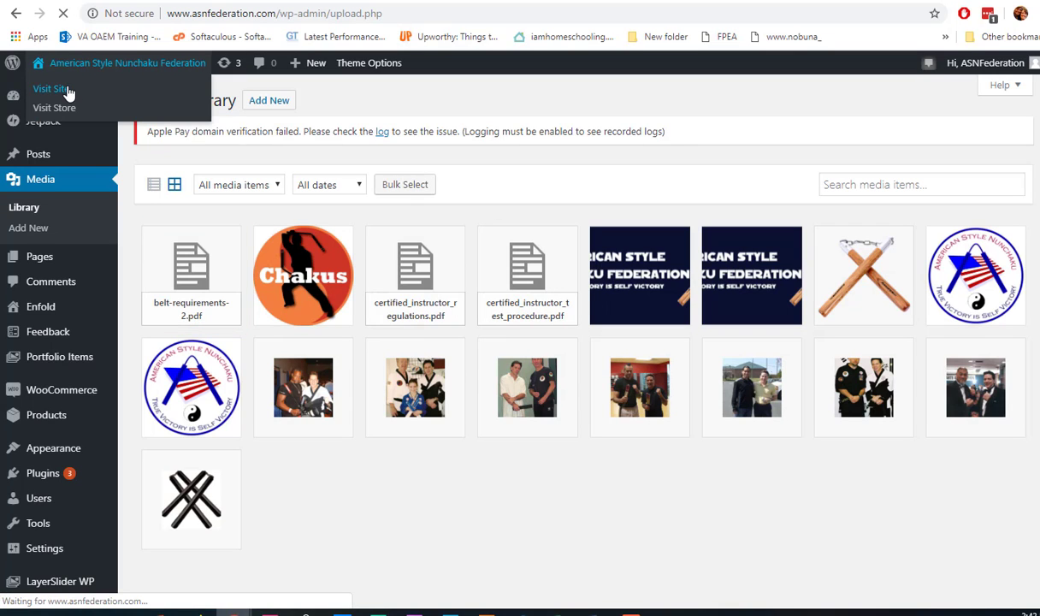
scroll(597, 402, "down", 4)
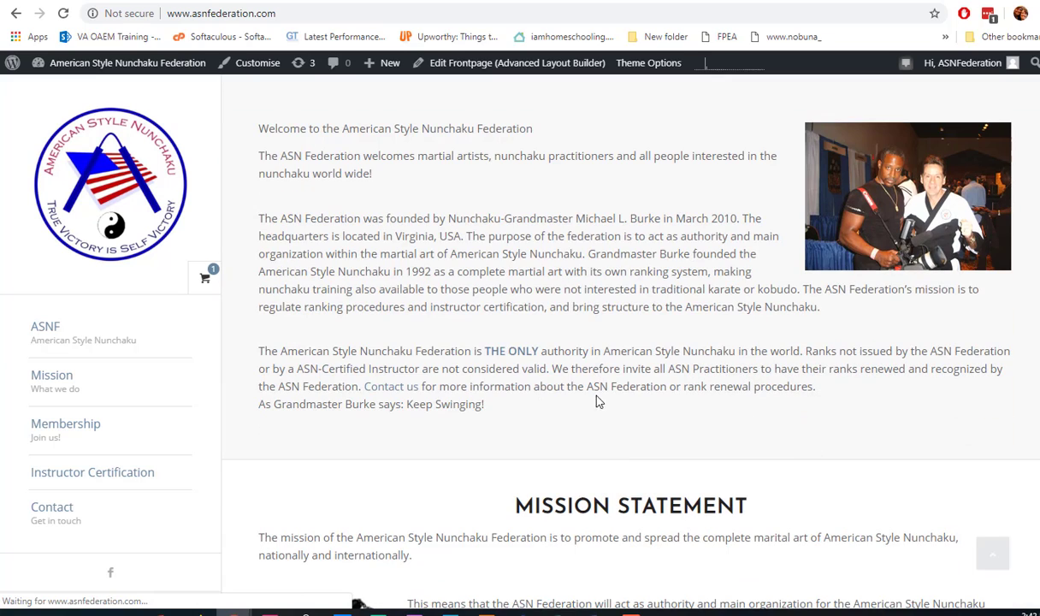
left_click(457, 64)
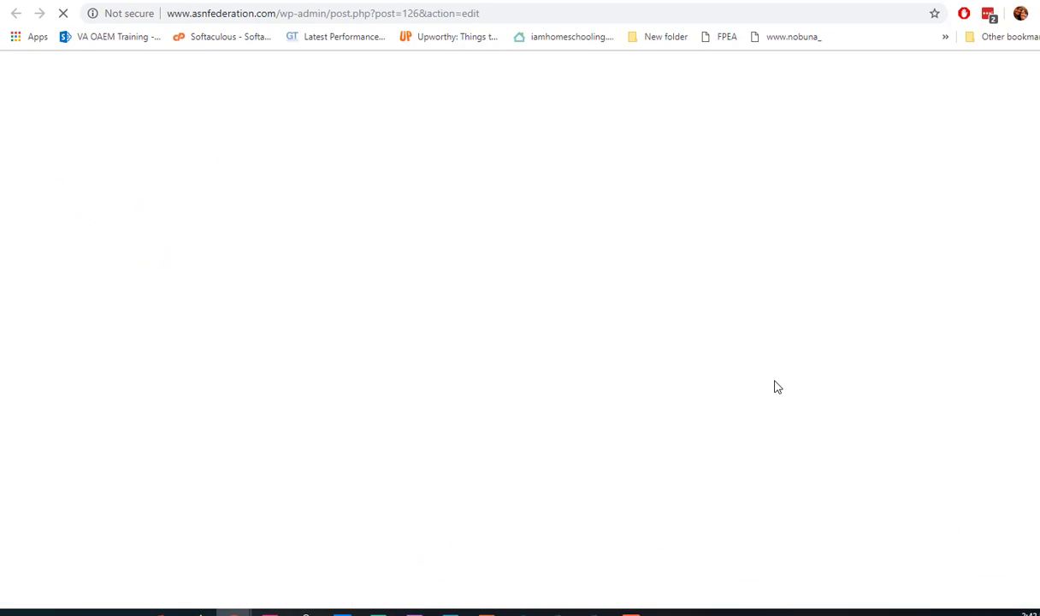
scroll(768, 383, "down", 2)
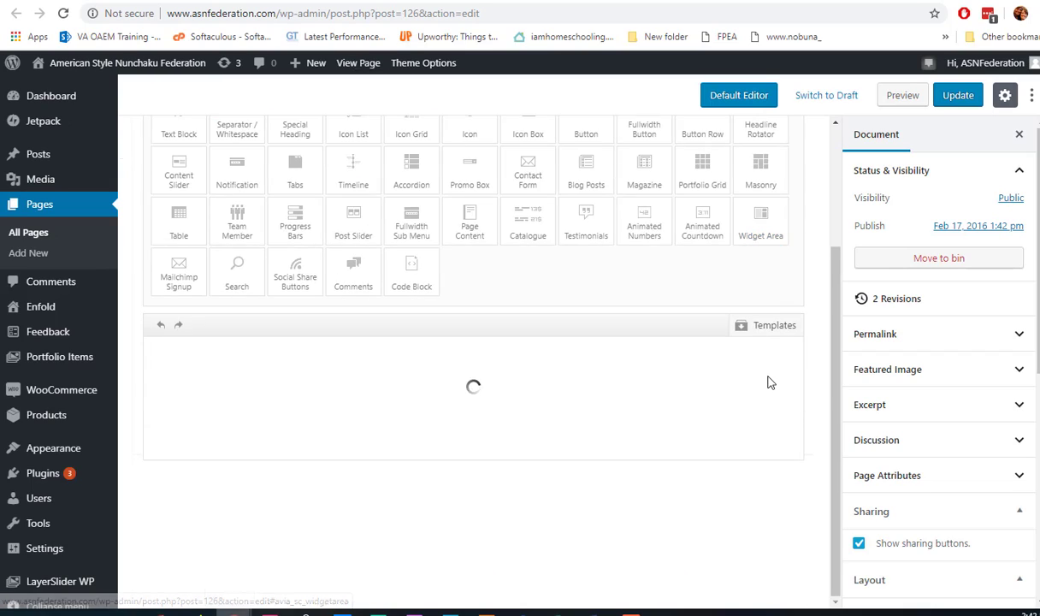
scroll(734, 362, "down", 15)
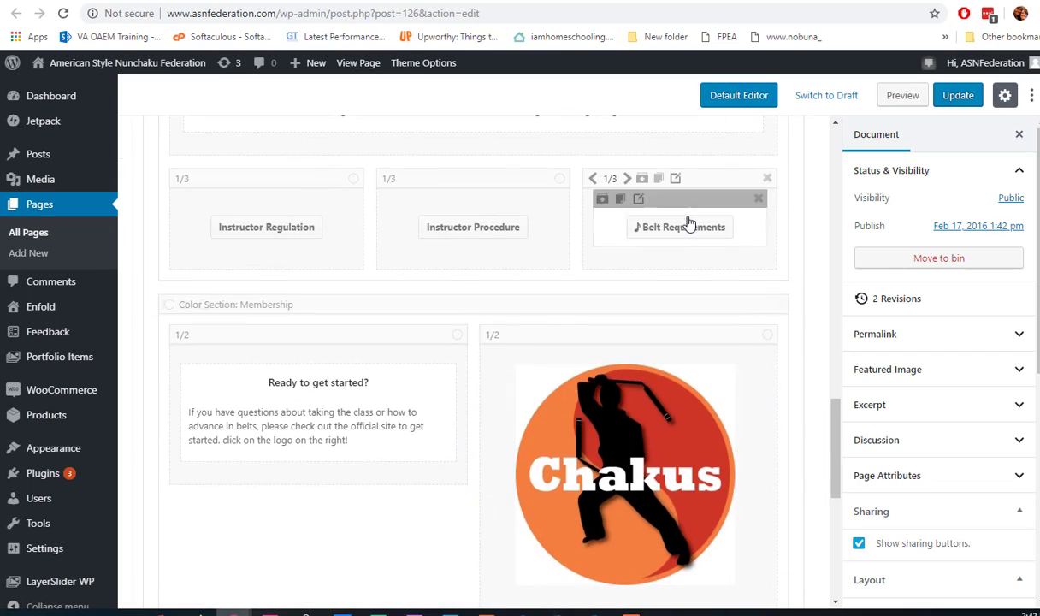
Set the Belt Requirements button's link manually to the copied file URL of belt-requirements-2.pdf.
left_click(676, 180)
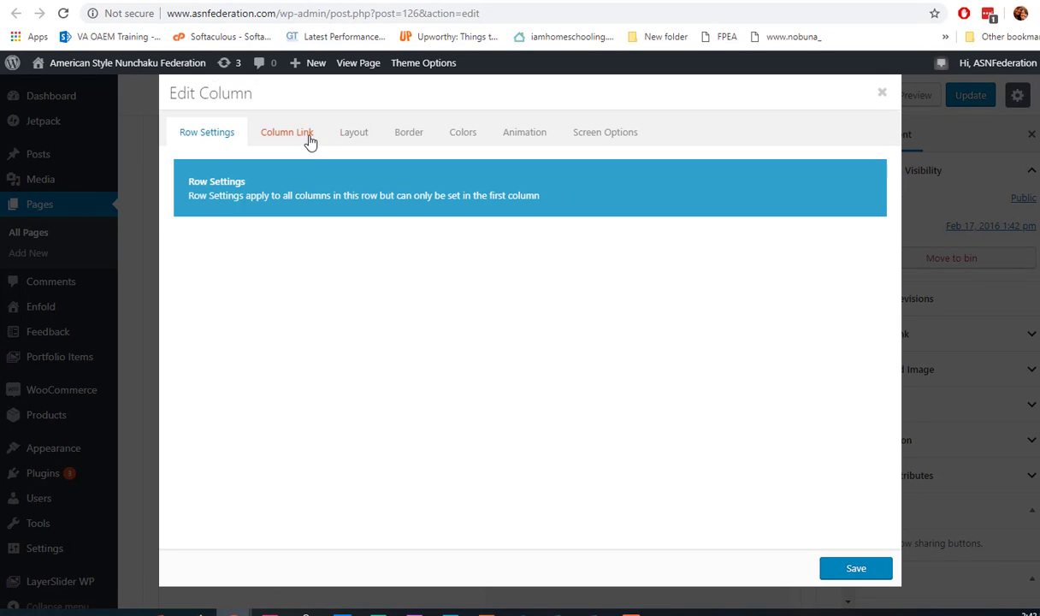
left_click(882, 94)
mouse_move(629, 224)
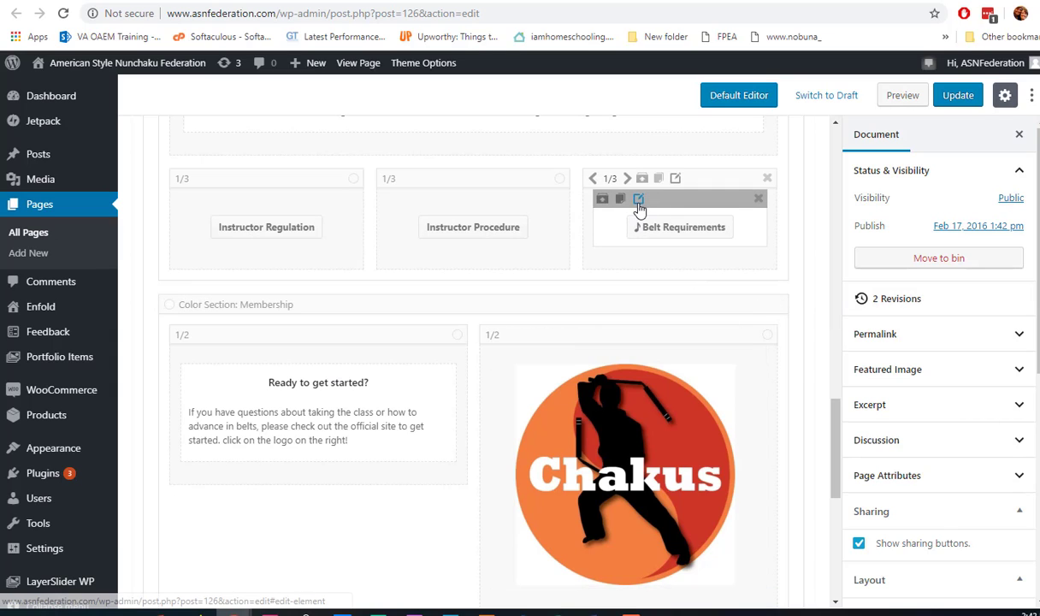
left_click(639, 201)
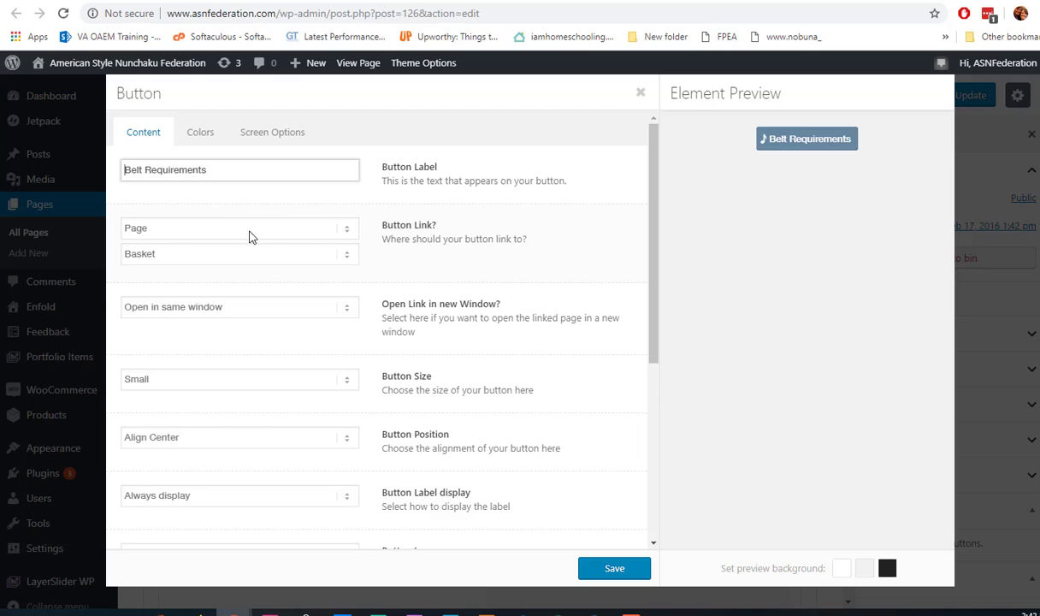
left_click(352, 230)
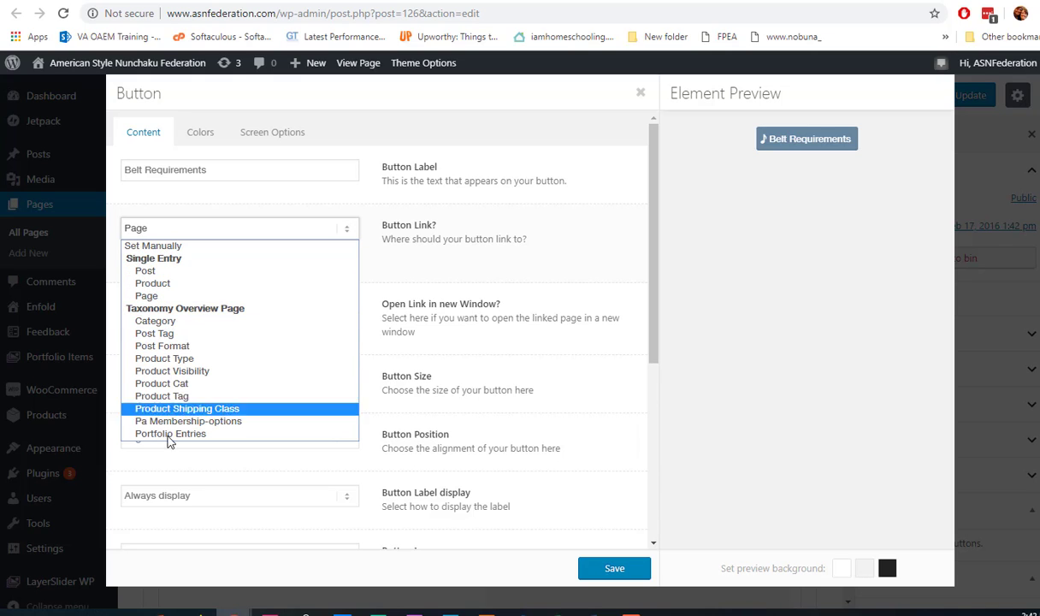
left_click(165, 247)
left_click(177, 256)
left_click_drag(177, 256, 130, 257)
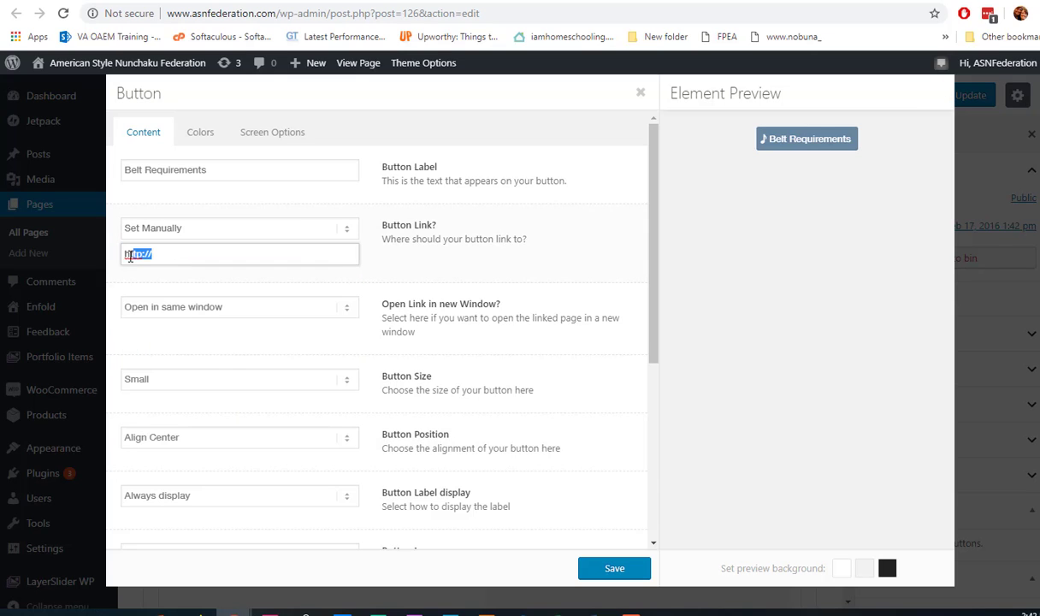
key("ctrl+v")
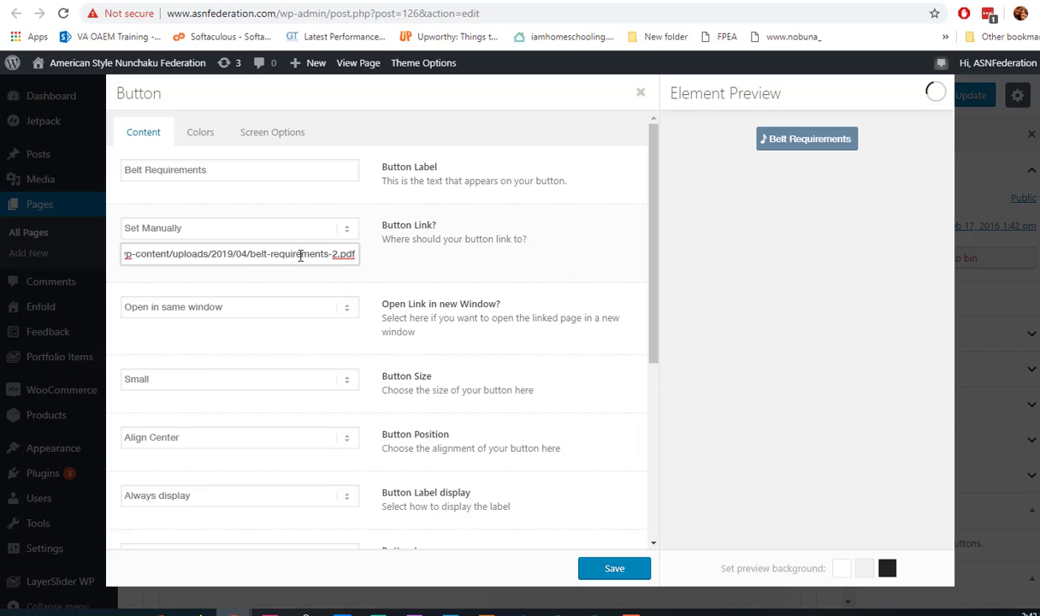
left_click_drag(328, 255, 116, 260)
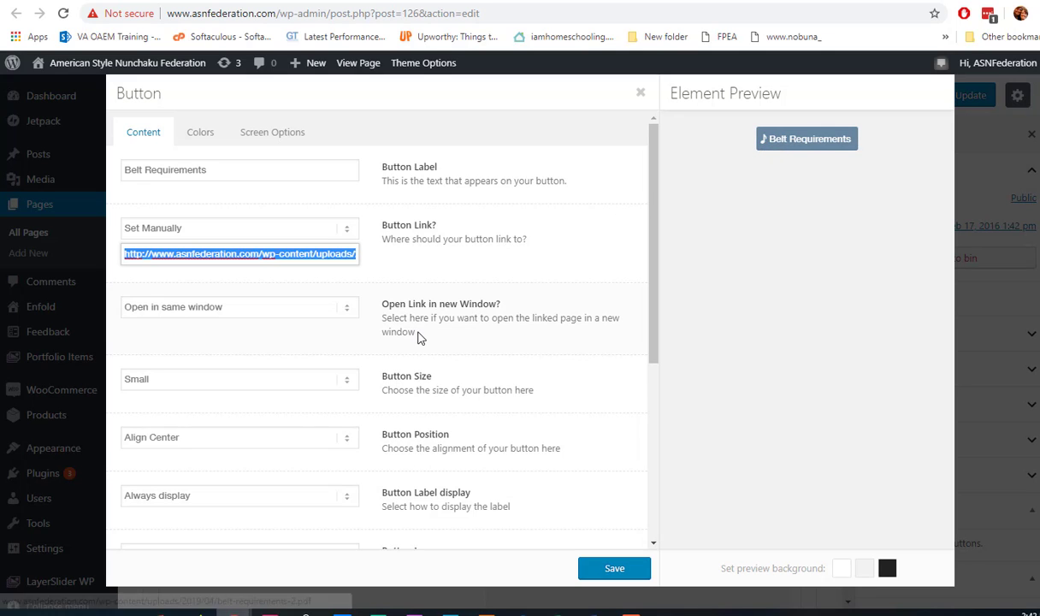
Set the Belt Requirements button to No Icon, save the button and update the page.
scroll(420, 272, "down", 4)
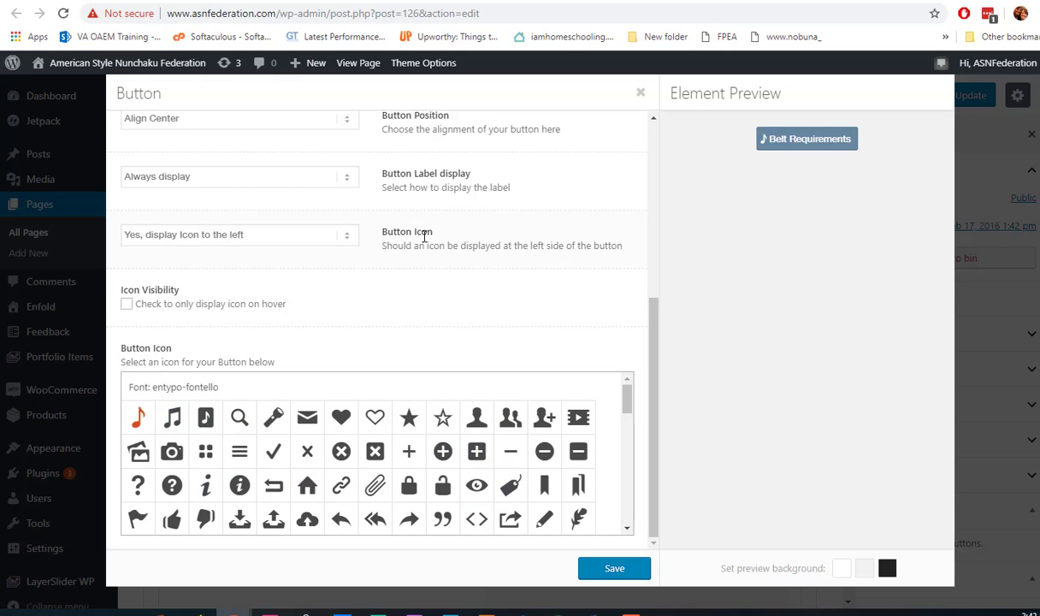
left_click_drag(384, 231, 436, 230)
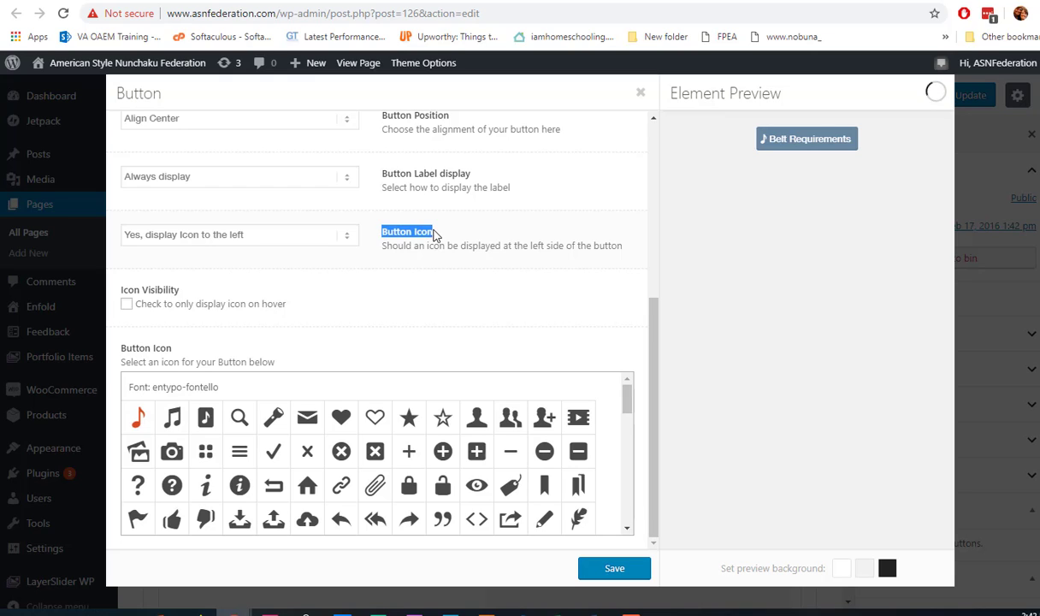
left_click(347, 235)
left_click(142, 254)
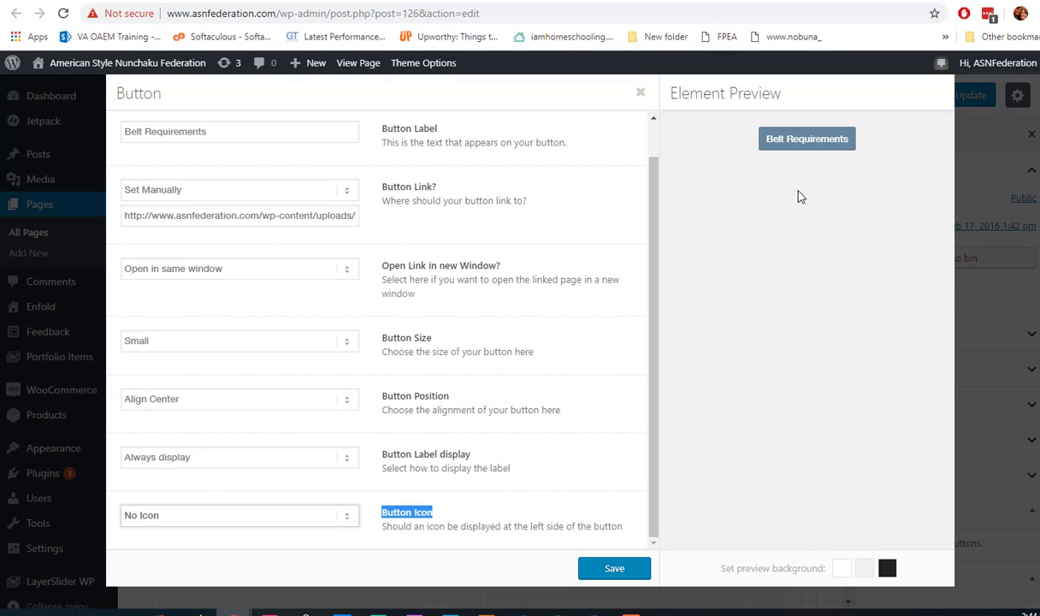
left_click(615, 569)
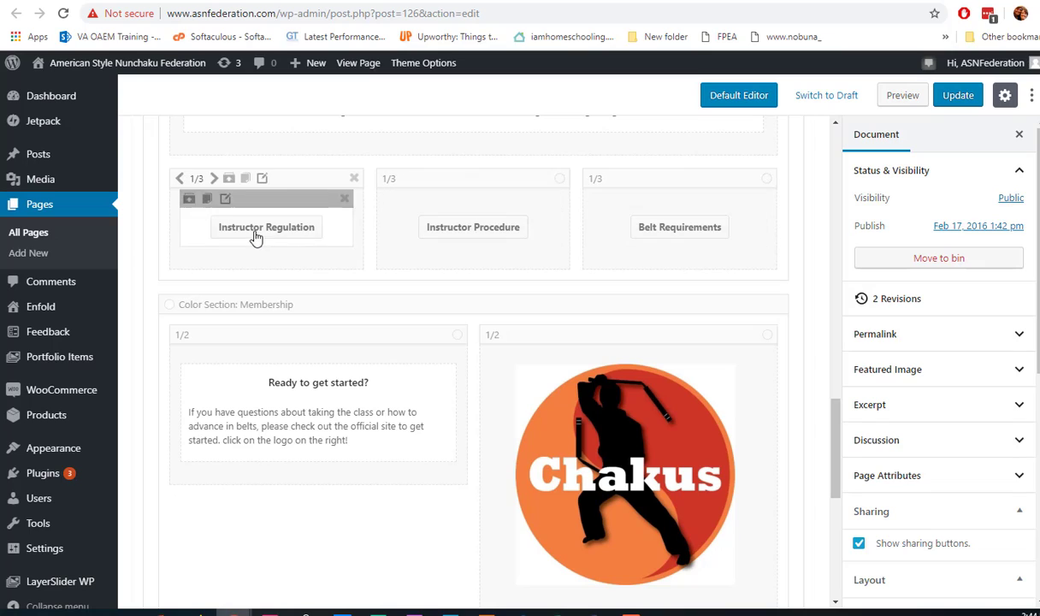
left_click(956, 98)
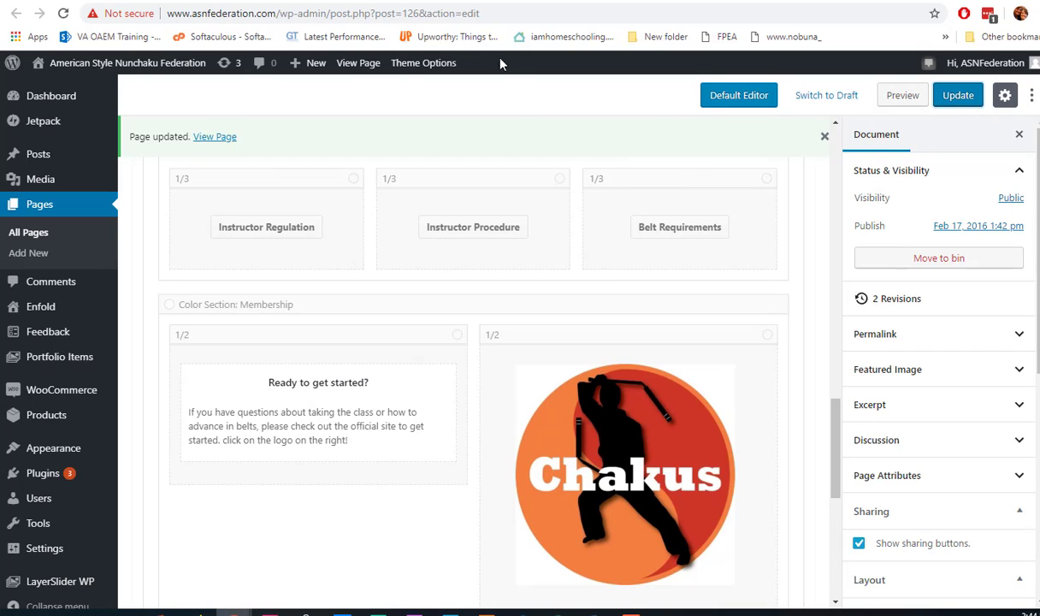
Test the Belt Requirements button on the live front page and look through the PDF it opens.
left_click(363, 68)
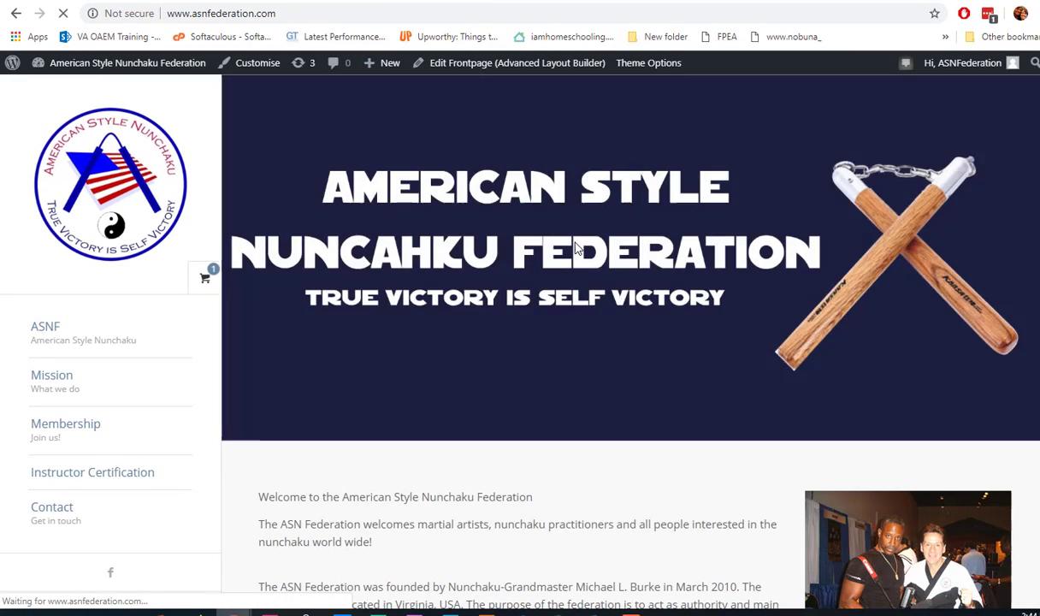
scroll(611, 357, "down", 9)
scroll(610, 358, "down", 10)
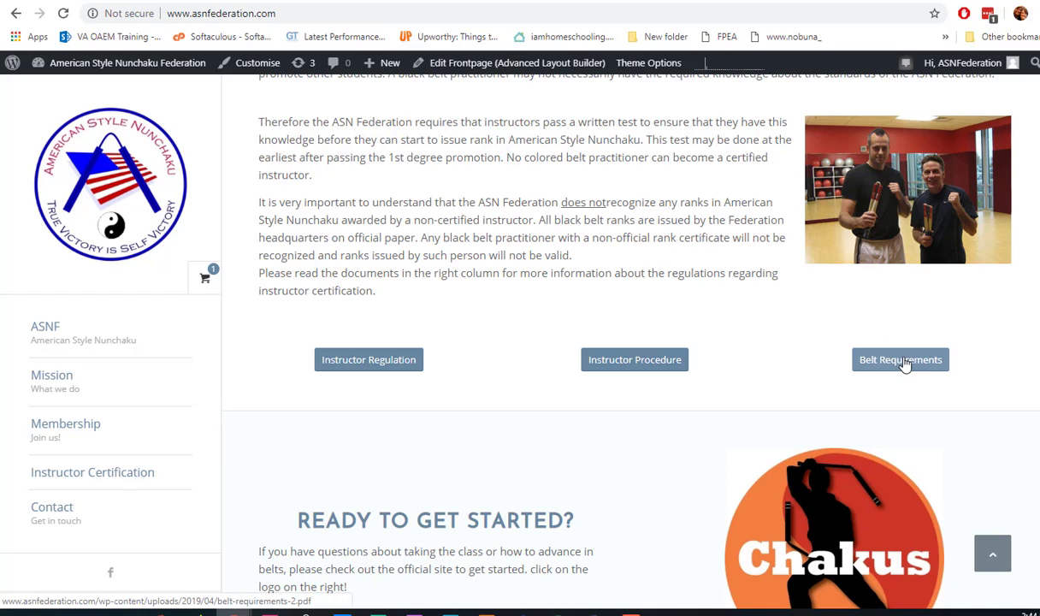
left_click(901, 360)
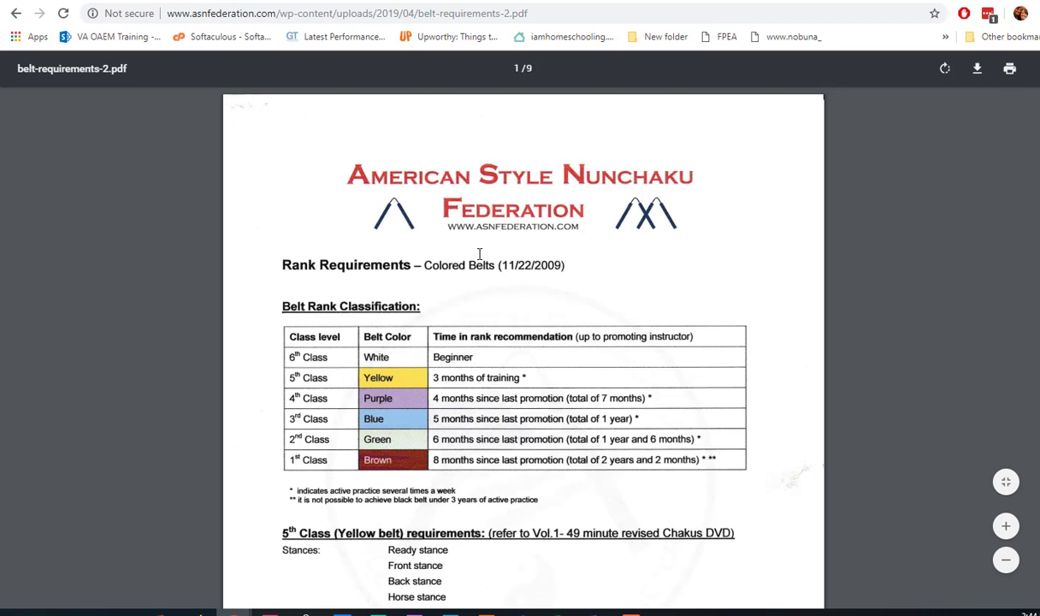
scroll(483, 282, "down", 6)
scroll(514, 313, "up", 6)
left_click(479, 1)
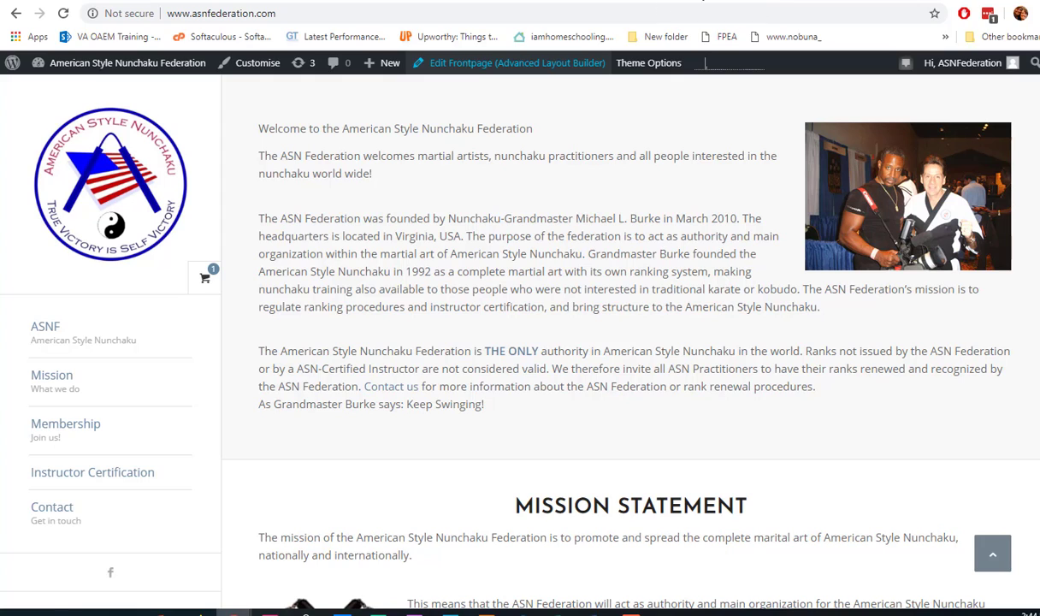
Open the front page in the Advanced Layout Builder at the Instructor color section.
left_click(483, 65)
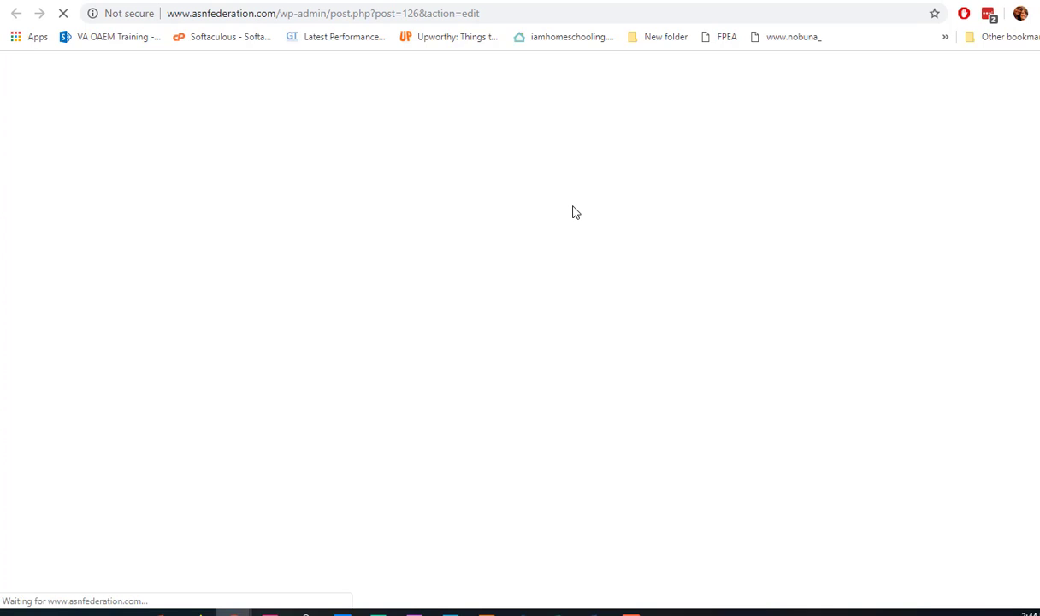
scroll(590, 366, "down", 2)
scroll(587, 366, "down", 3)
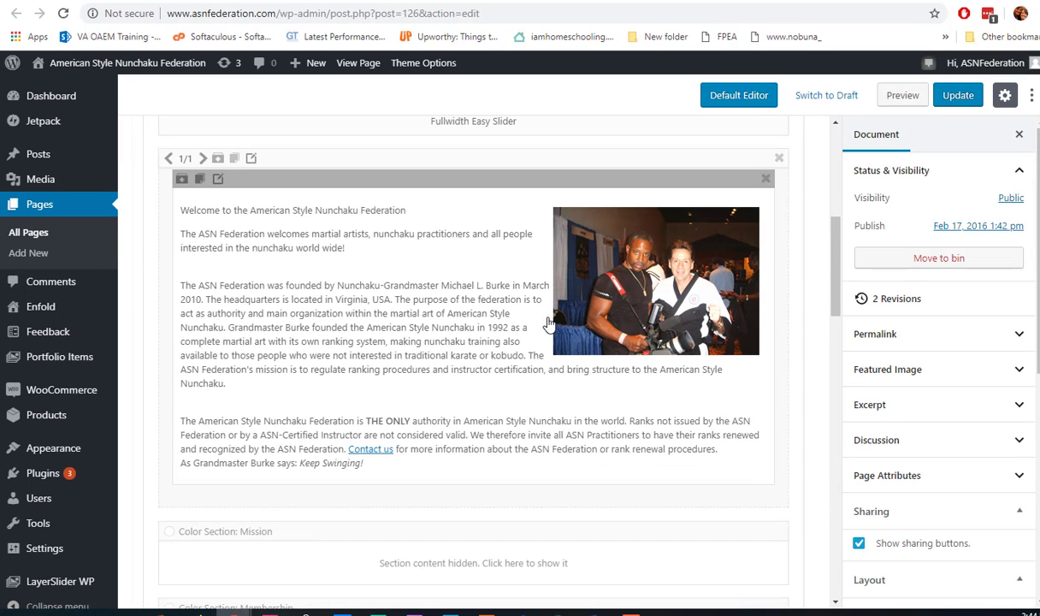
scroll(410, 359, "down", 3)
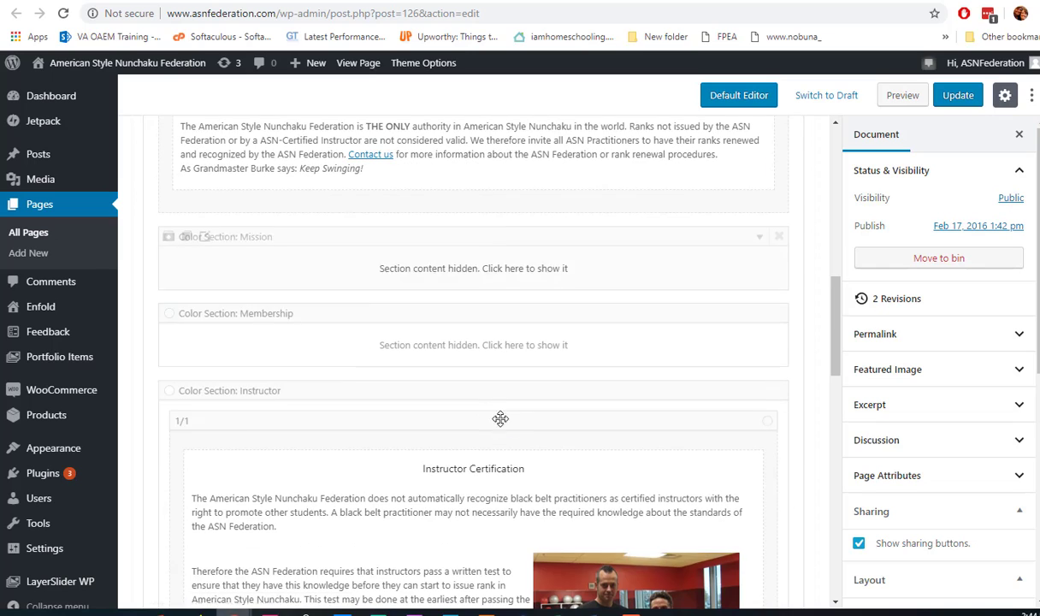
scroll(252, 284, "down", 2)
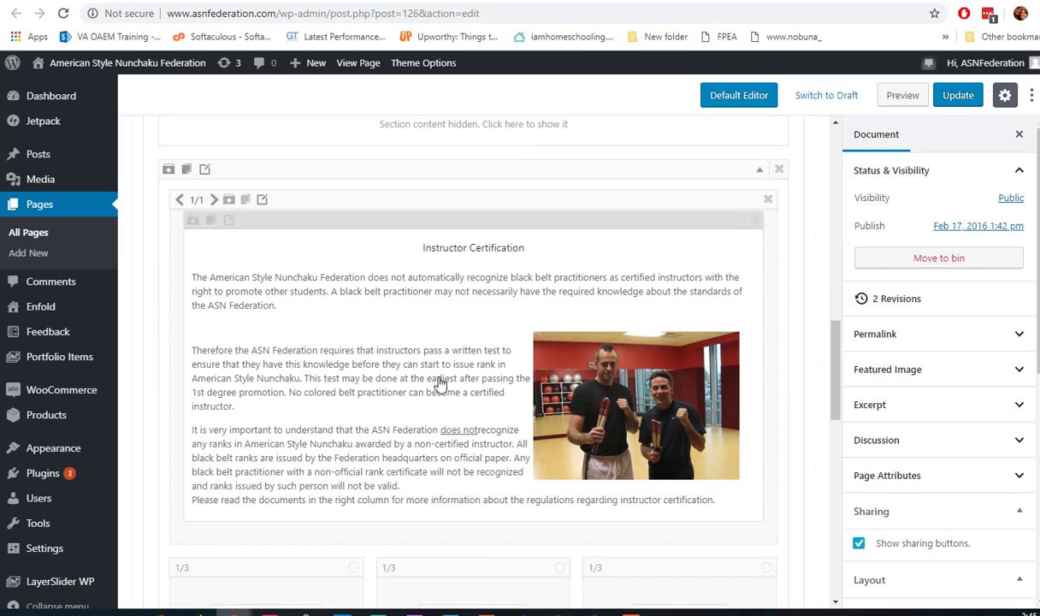
Try narrowing the Instructor Certification column to 3/5 width and restore it to 1/1.
left_click(182, 202)
left_click(181, 202)
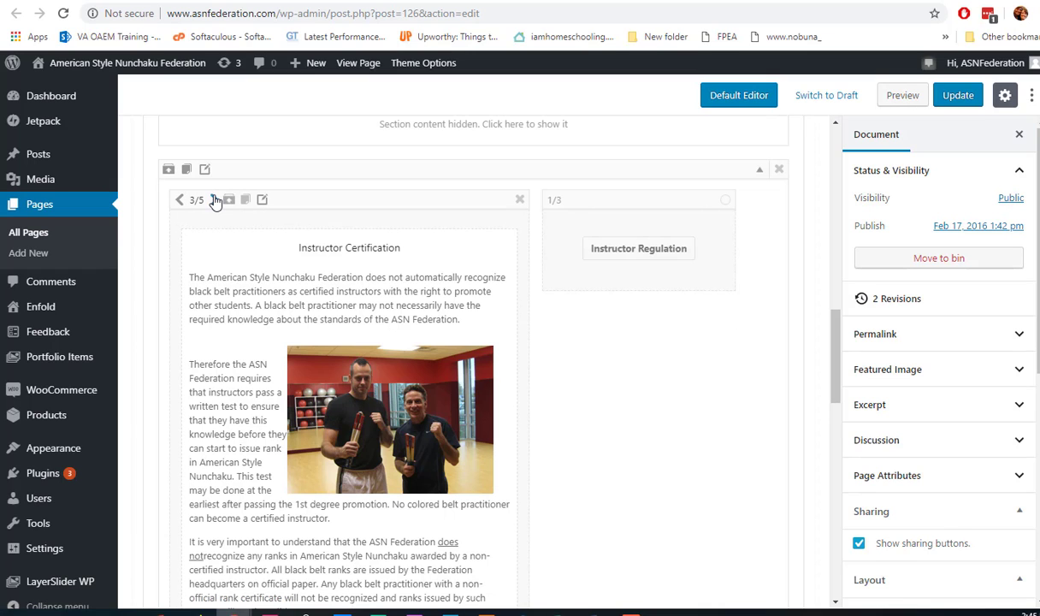
left_click(214, 199)
left_click(214, 199)
left_click(214, 199)
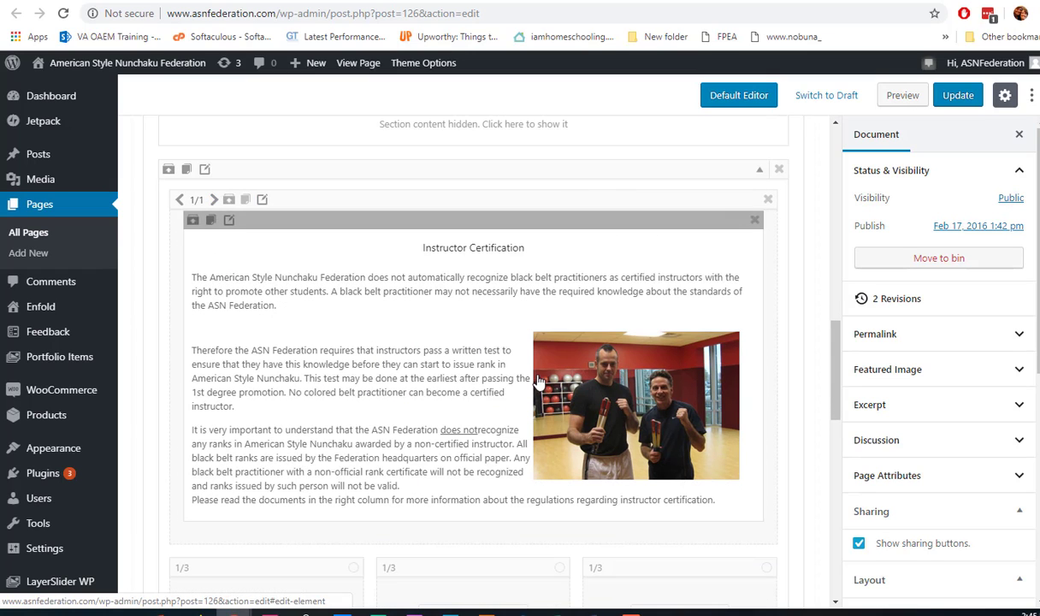
Add a 1/2 layout column at the end of the page below the contact section and duplicate it.
scroll(545, 395, "down", 3)
scroll(556, 432, "up", 11)
scroll(552, 468, "up", 1)
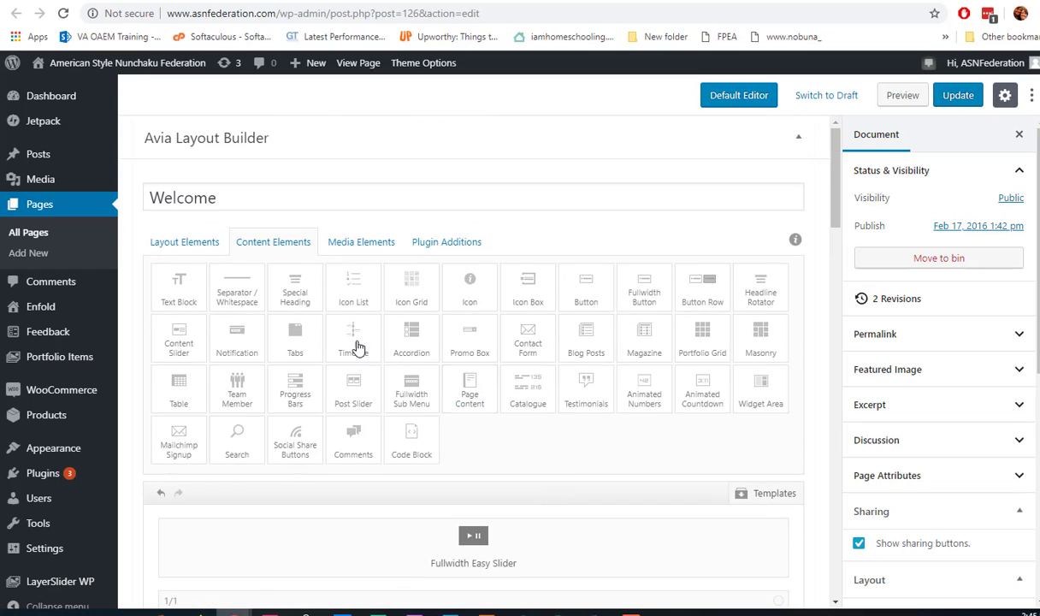
left_click(190, 245)
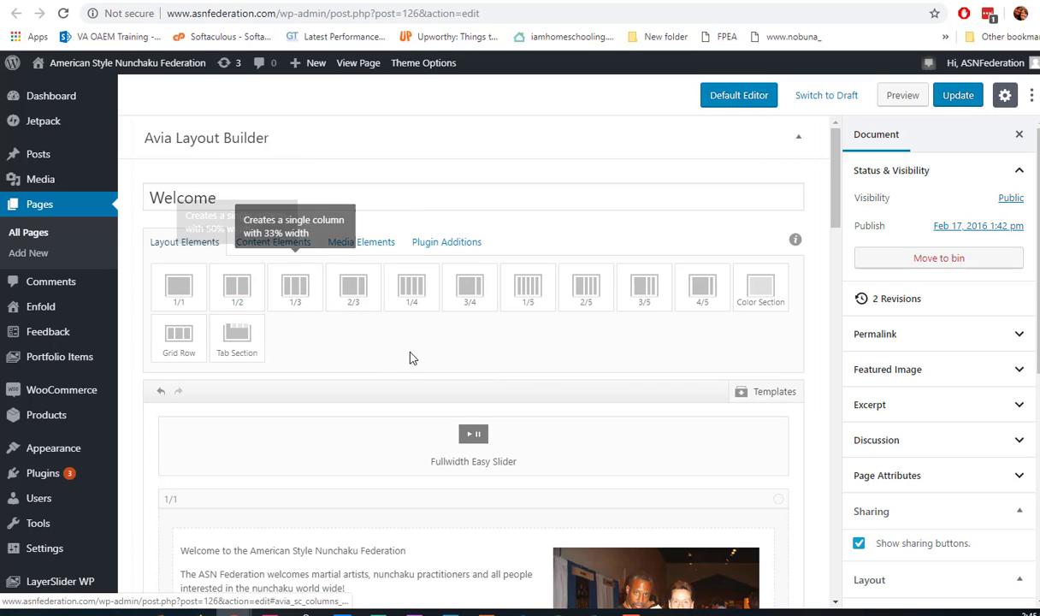
scroll(405, 360, "down", 15)
scroll(404, 364, "down", 3)
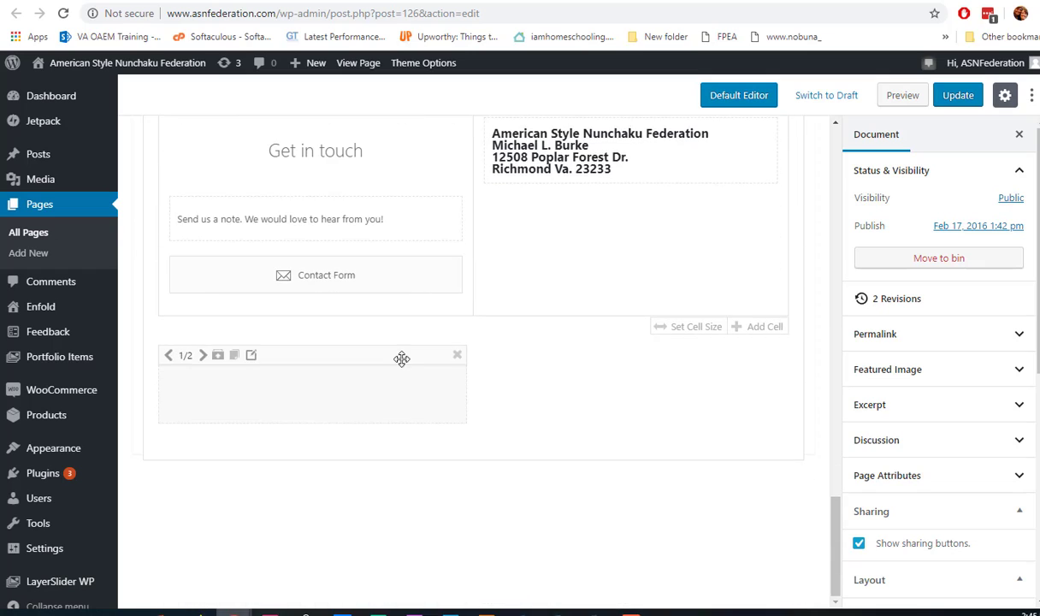
left_click(235, 356)
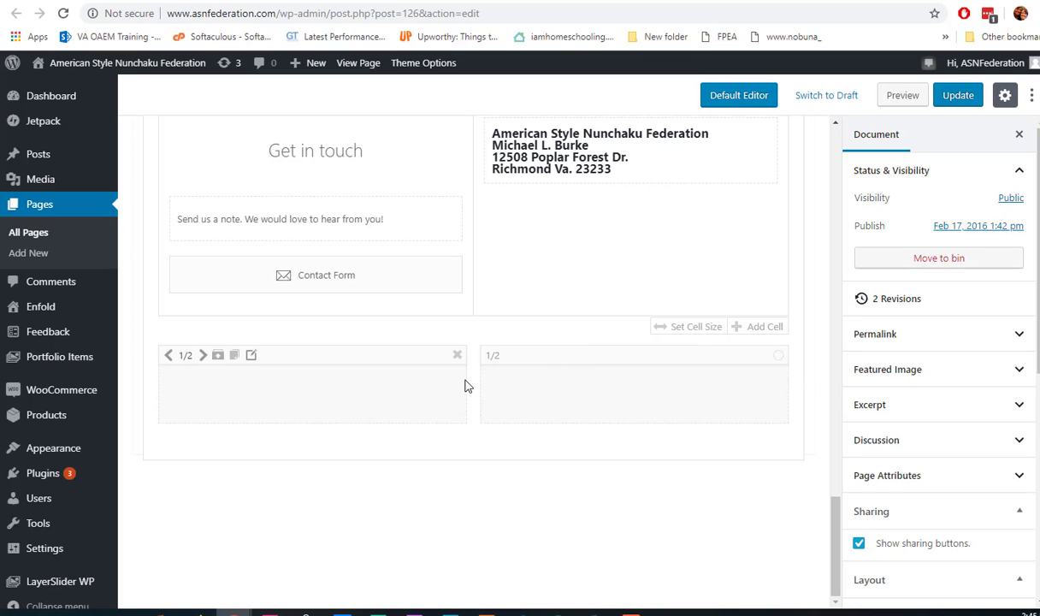
Look through the content, media and plugin elements and place a Text Block in the second new 1/2 column.
scroll(400, 396, "up", 15)
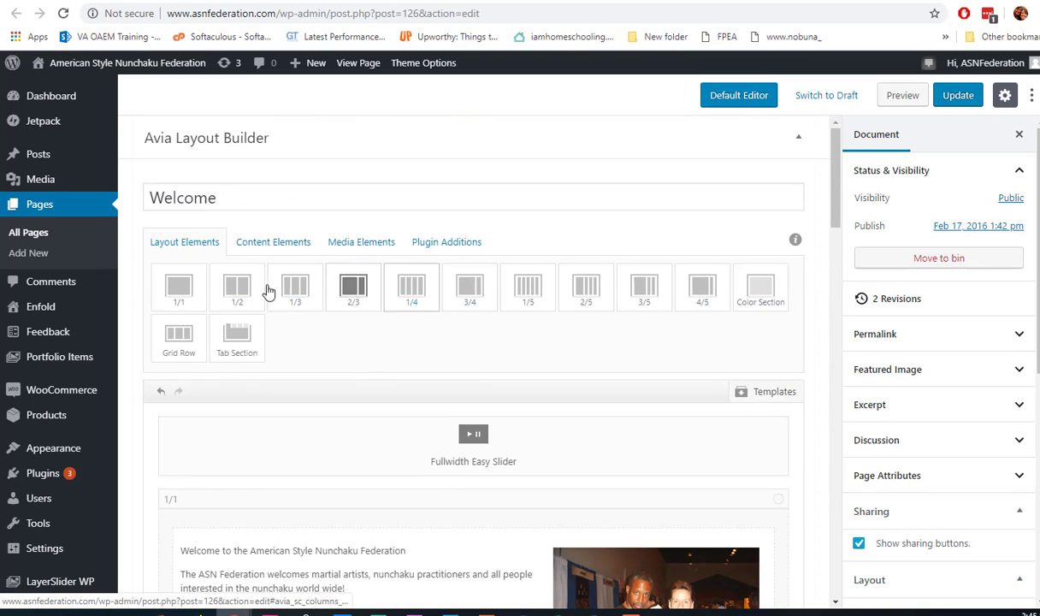
left_click(267, 246)
left_click(363, 244)
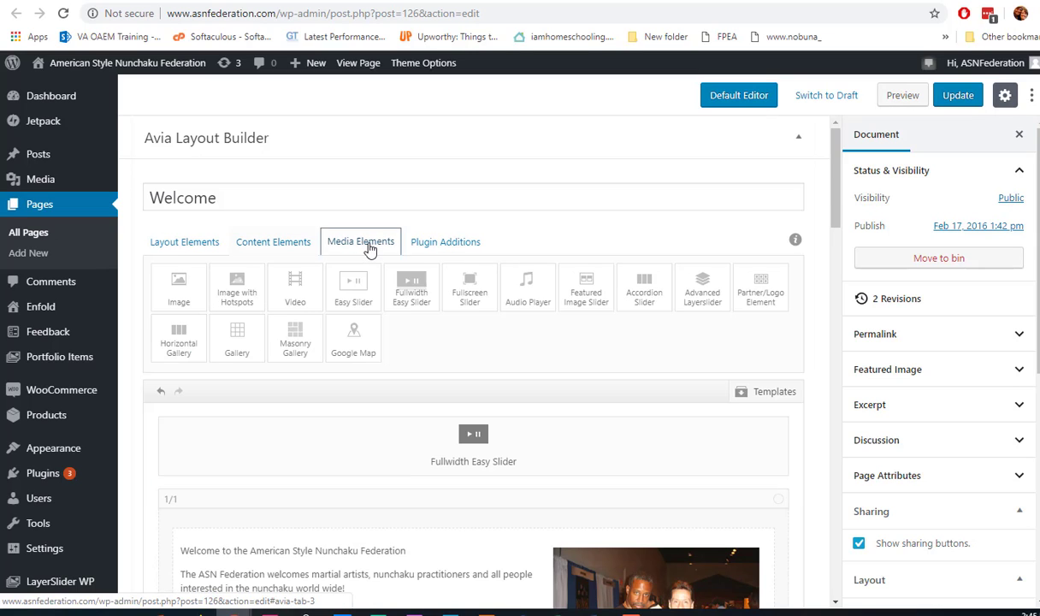
left_click(428, 244)
left_click(288, 248)
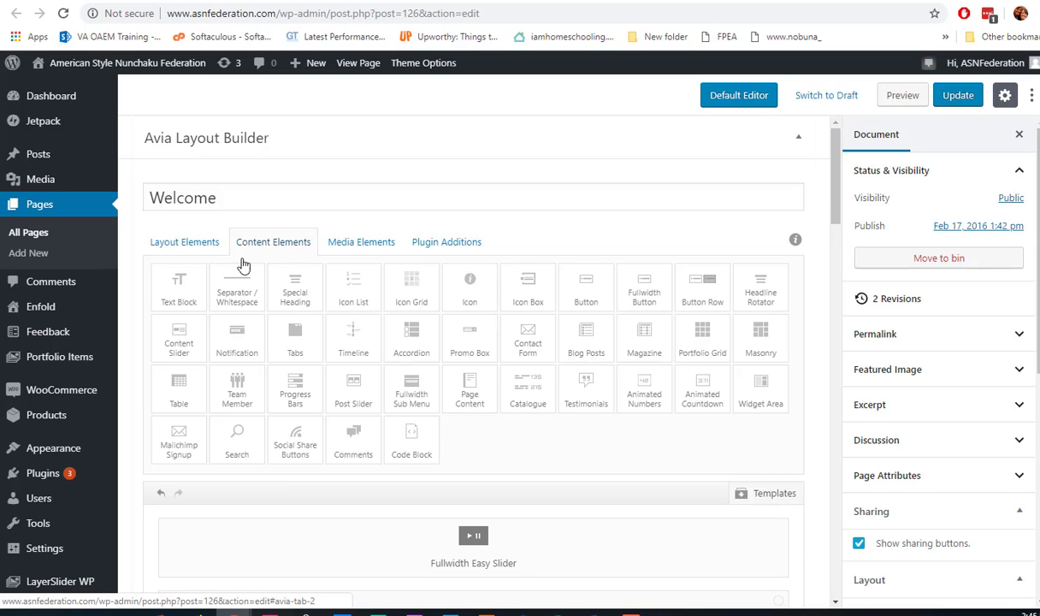
left_click_drag(176, 296, 624, 398)
scroll(469, 400, "down", 15)
scroll(472, 427, "down", 5)
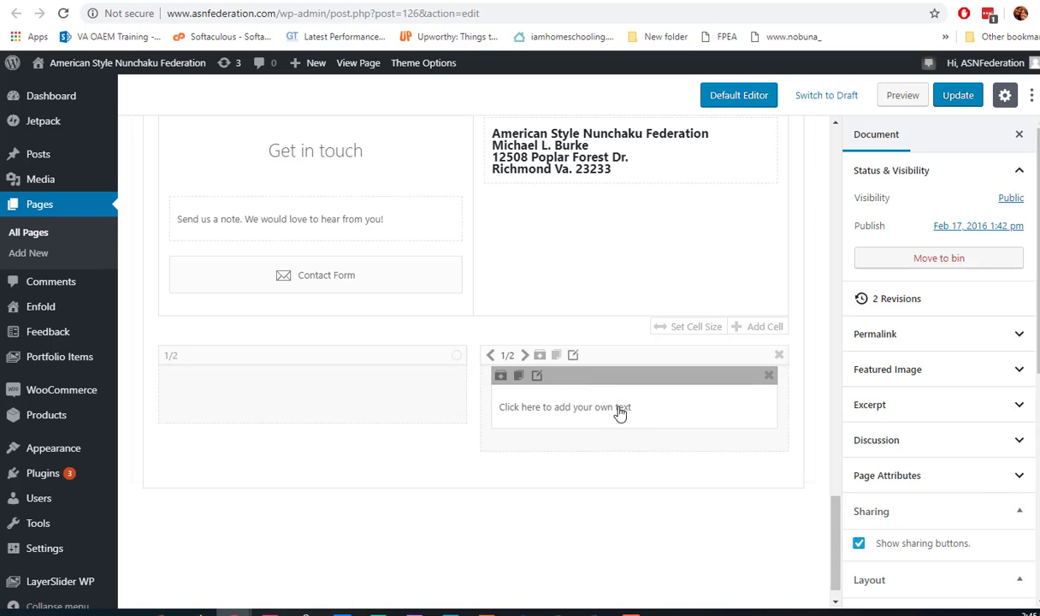
Replace the new text block's placeholder with "change text here.", save it, and narrow its column to 1/3.
left_click(583, 409)
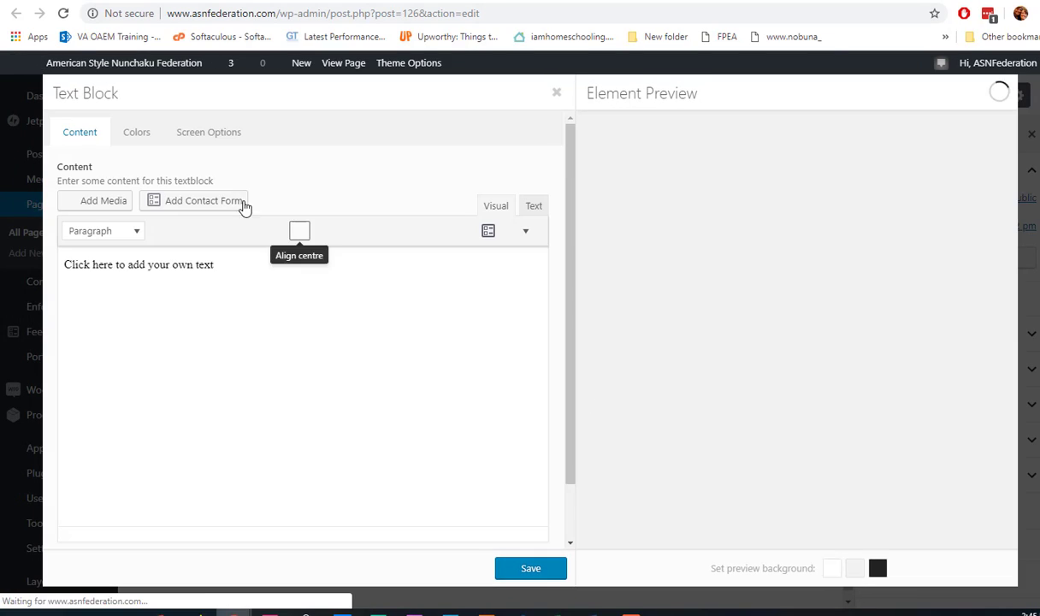
left_click_drag(235, 267, 65, 267)
type("c")
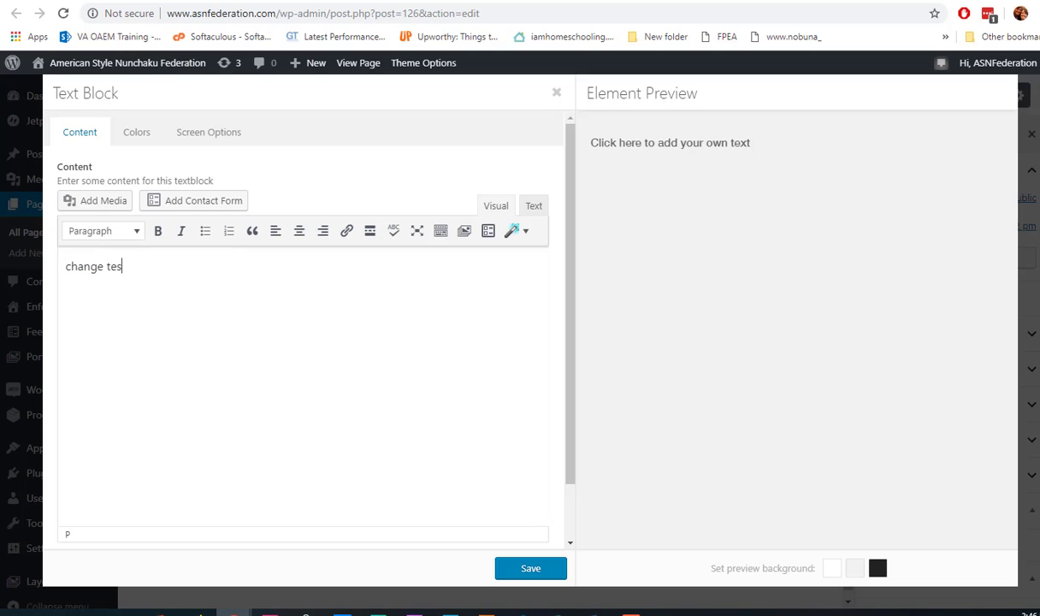
type("hange text here.")
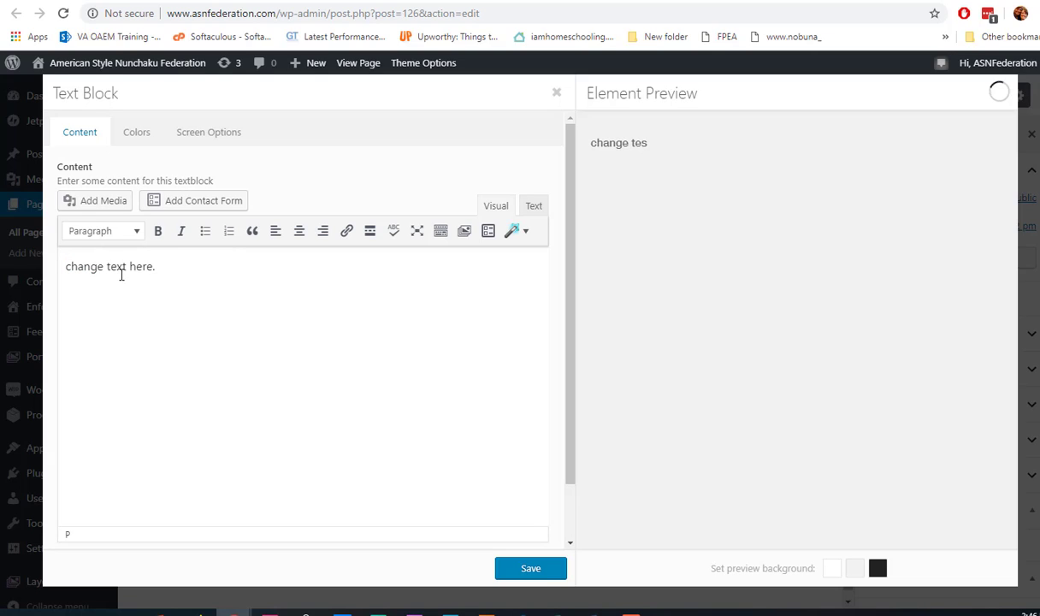
left_click(539, 571)
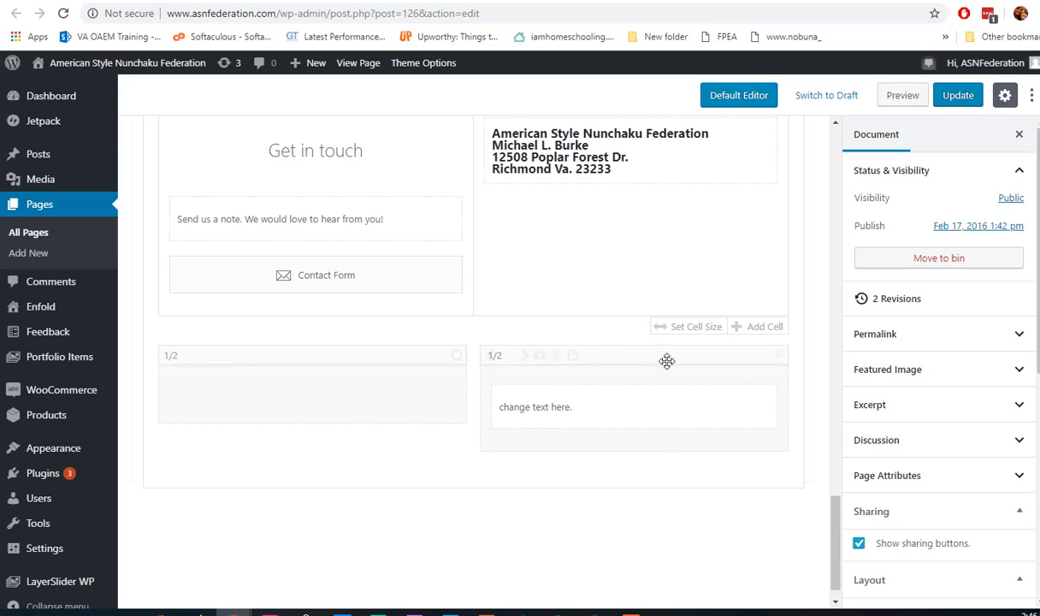
left_click(492, 356)
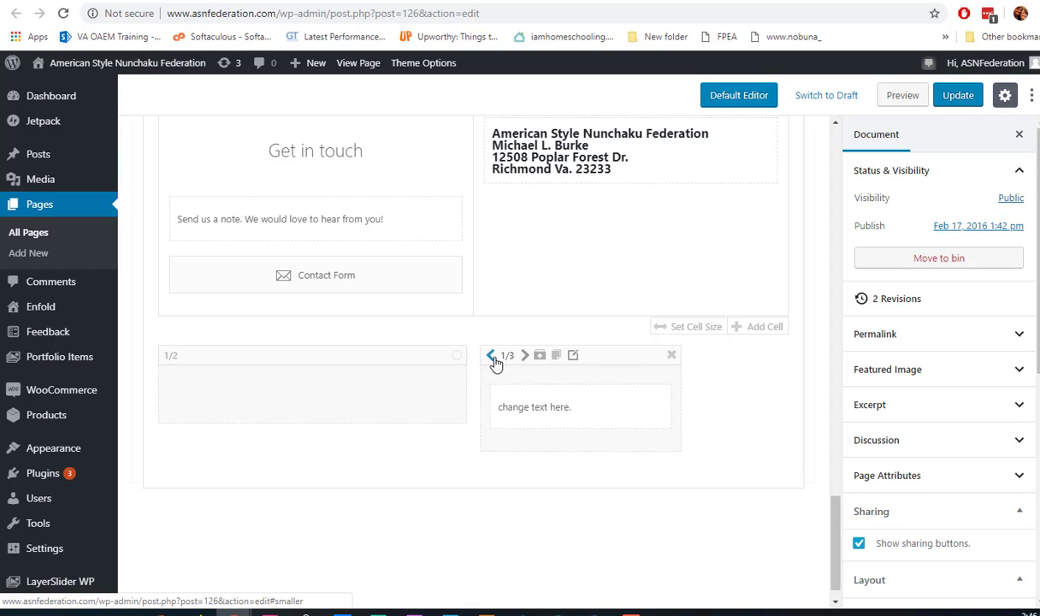
Narrow the "change text here." column to 1/5 width and duplicate it twice.
left_click(556, 357)
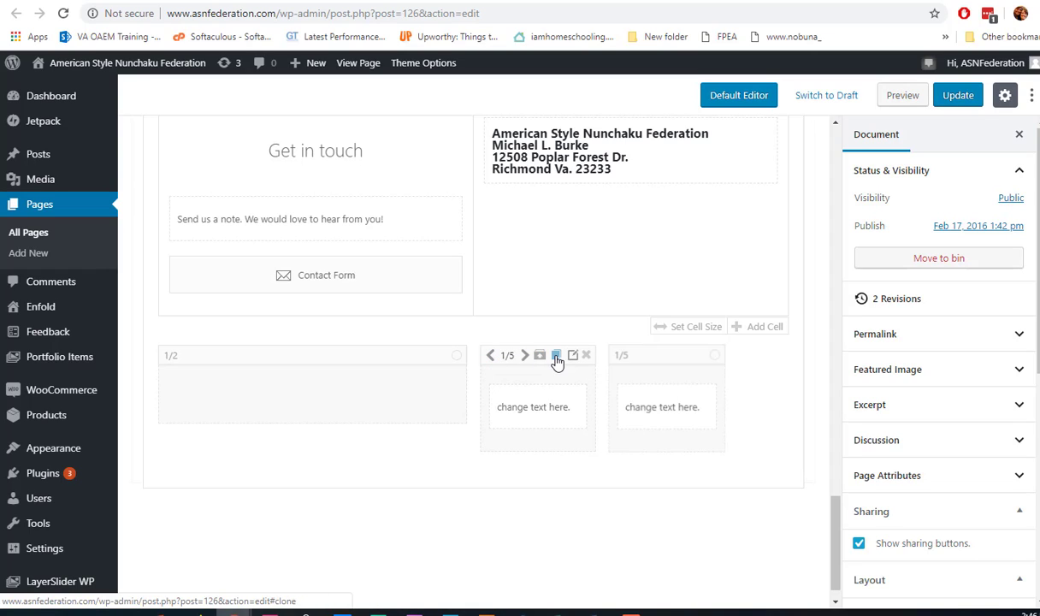
left_click(556, 357)
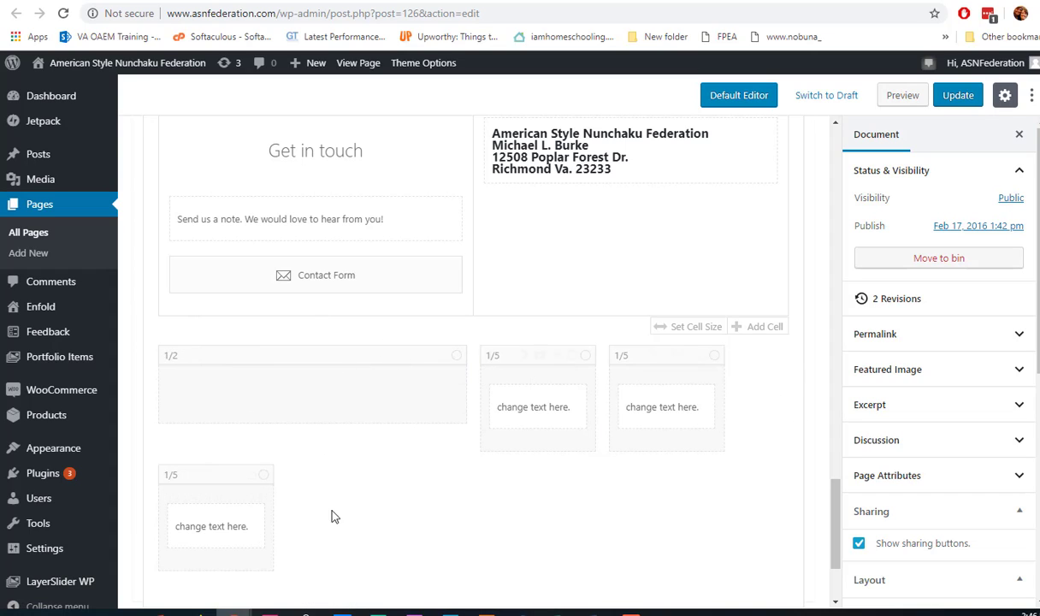
Delete the empty 1/2 column and all the 1/5 text columns below the contact section.
left_click(457, 358)
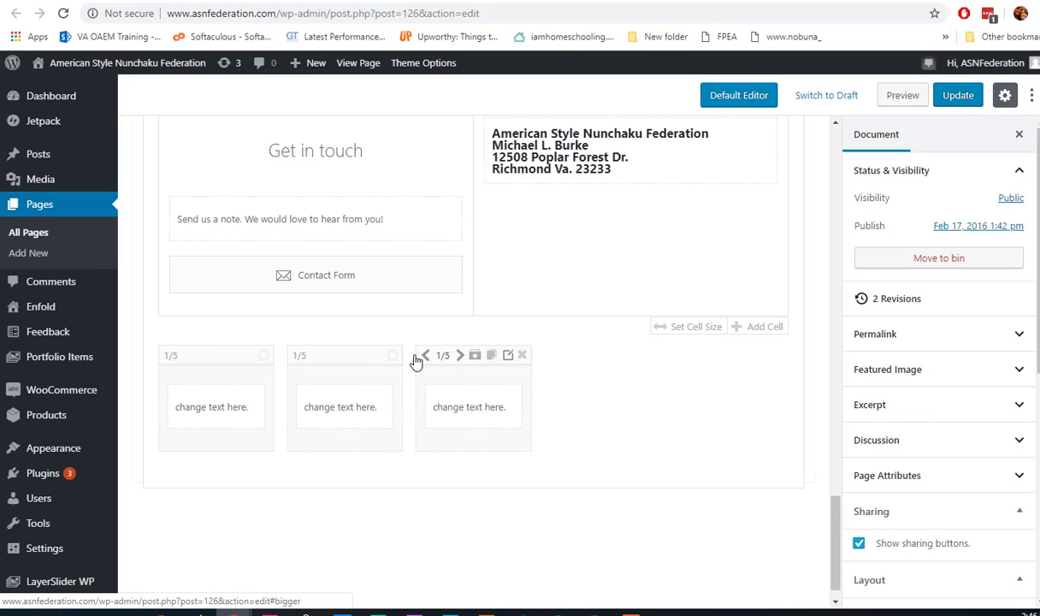
left_click(264, 356)
left_click(264, 356)
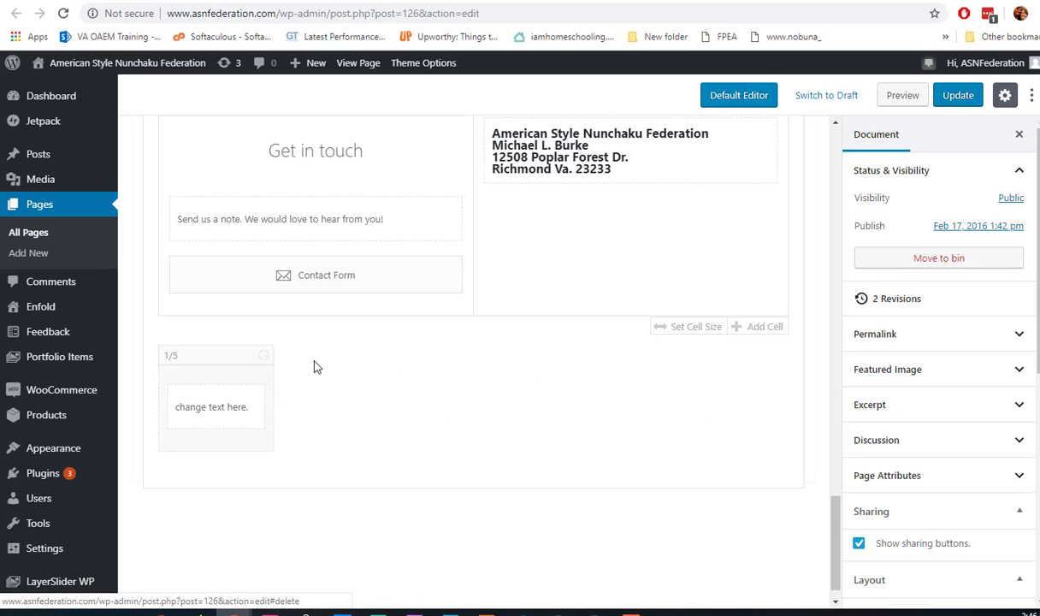
left_click(266, 356)
mouse_move(82, 395)
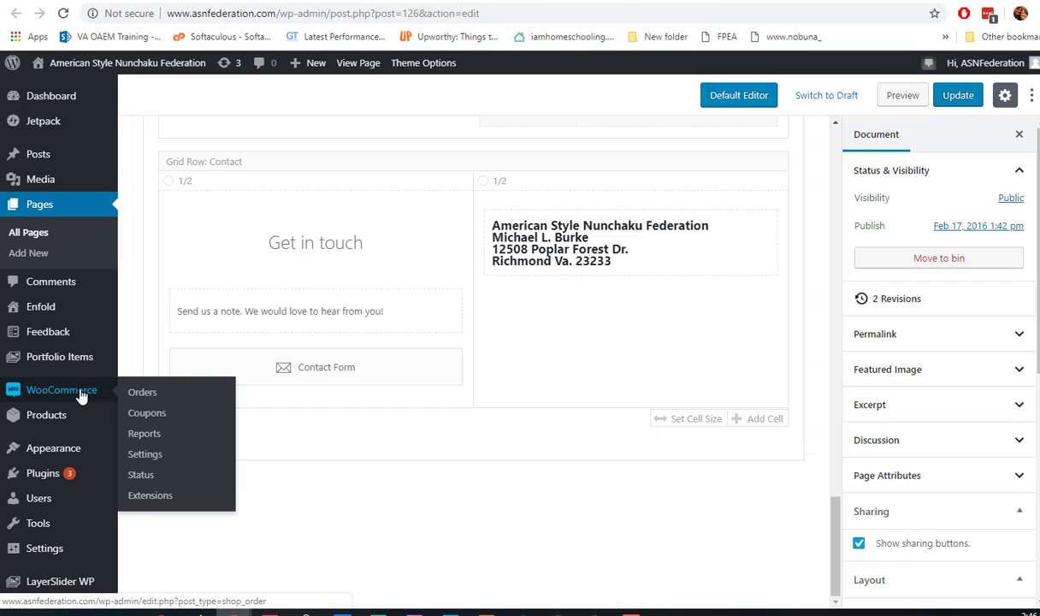
mouse_move(62, 419)
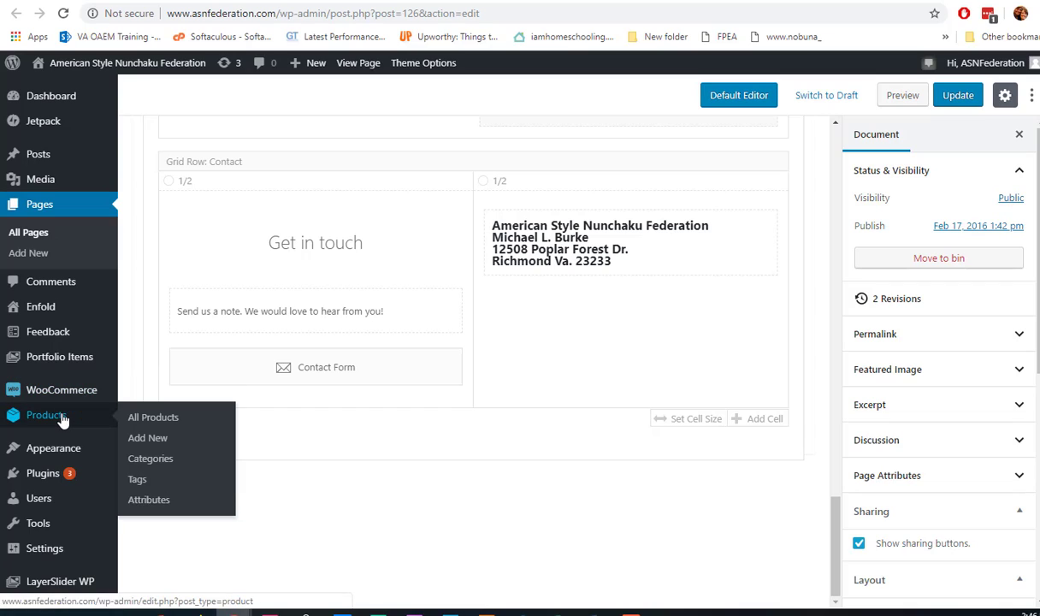
left_click(167, 425)
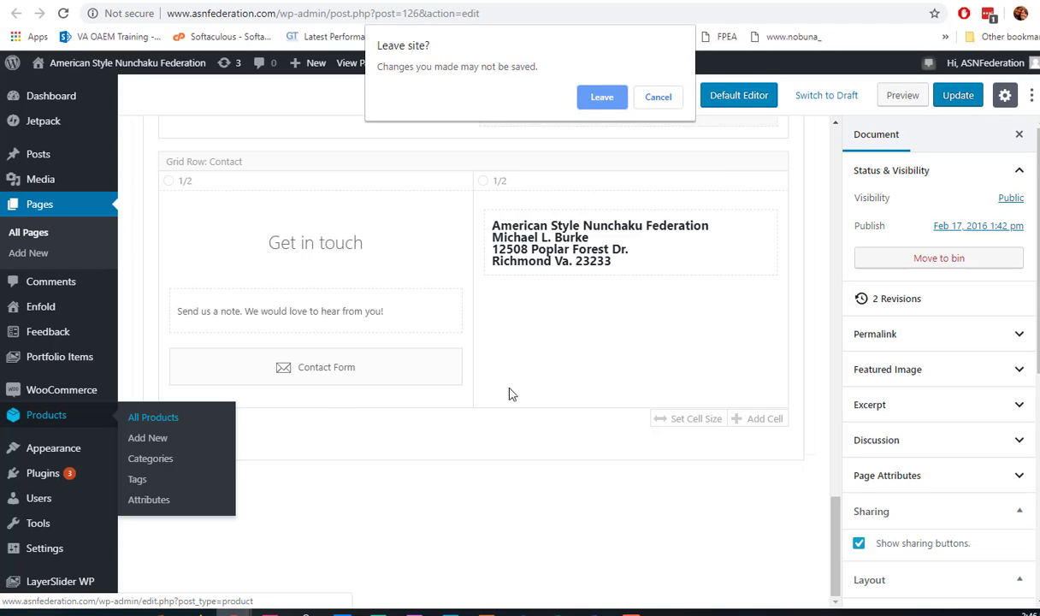
left_click(656, 97)
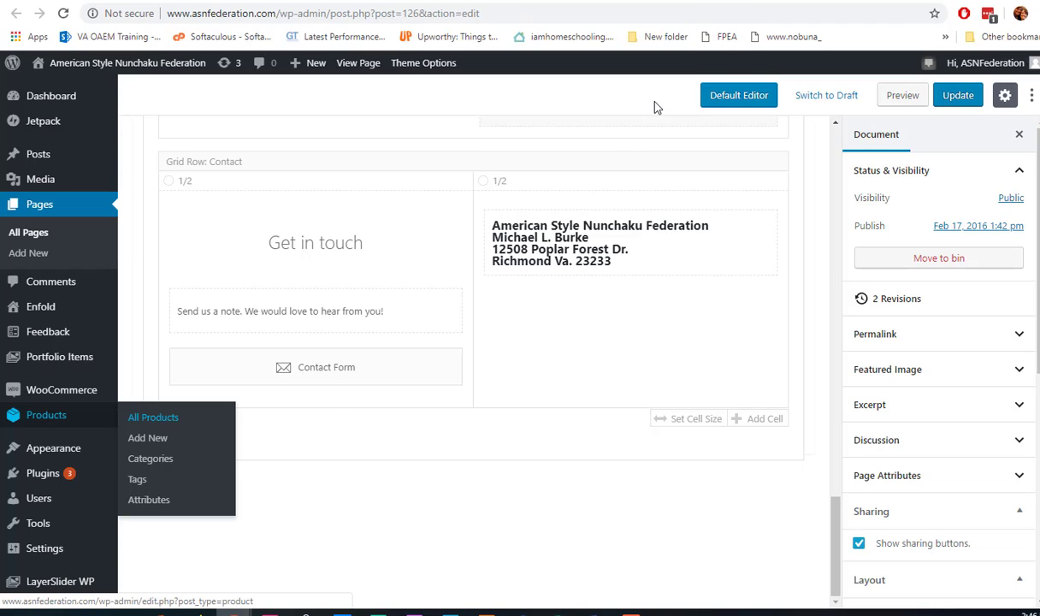
Save the page's changes and open the list of all shop products.
left_click(956, 97)
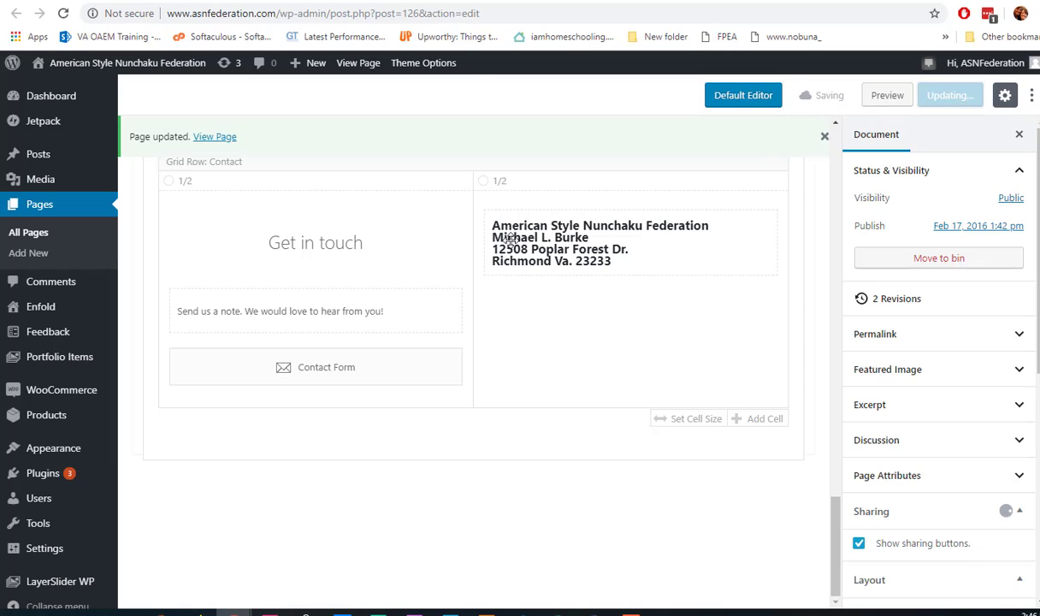
mouse_move(62, 427)
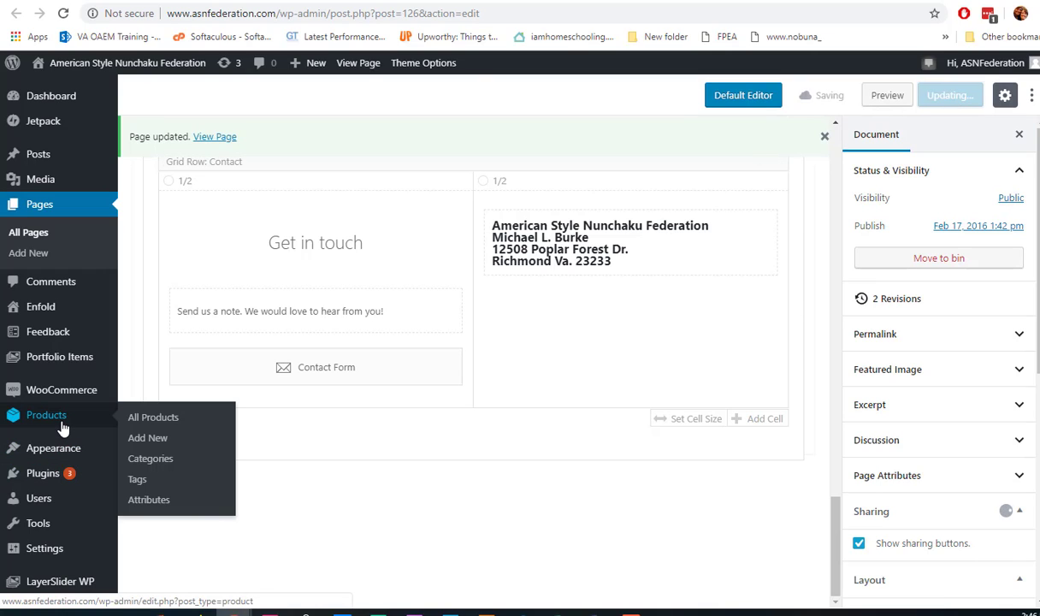
left_click(147, 419)
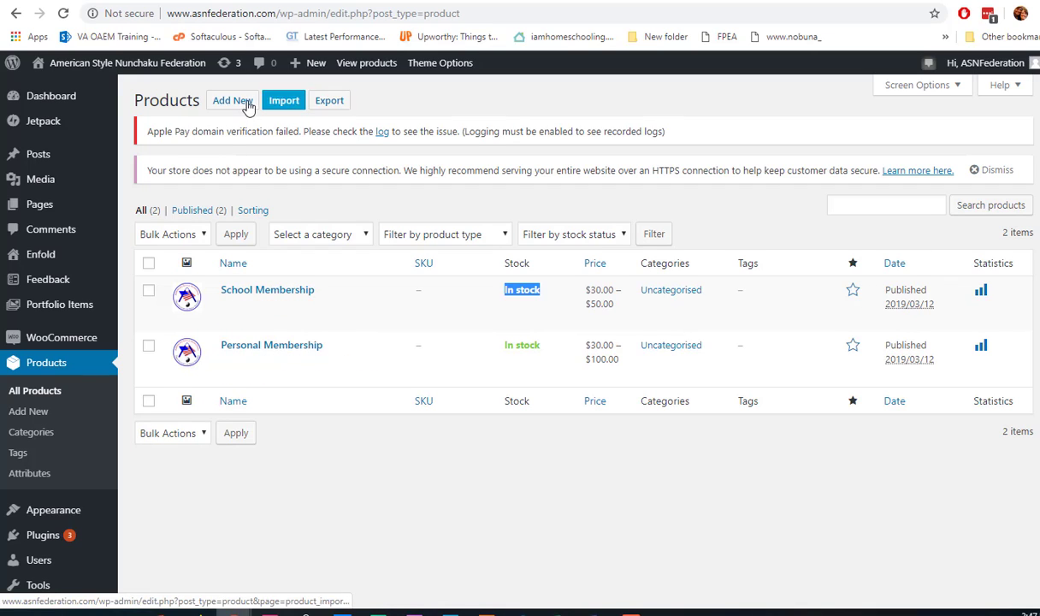
Open the School Membership product and review its title, description, product image and variations.
left_click(264, 306)
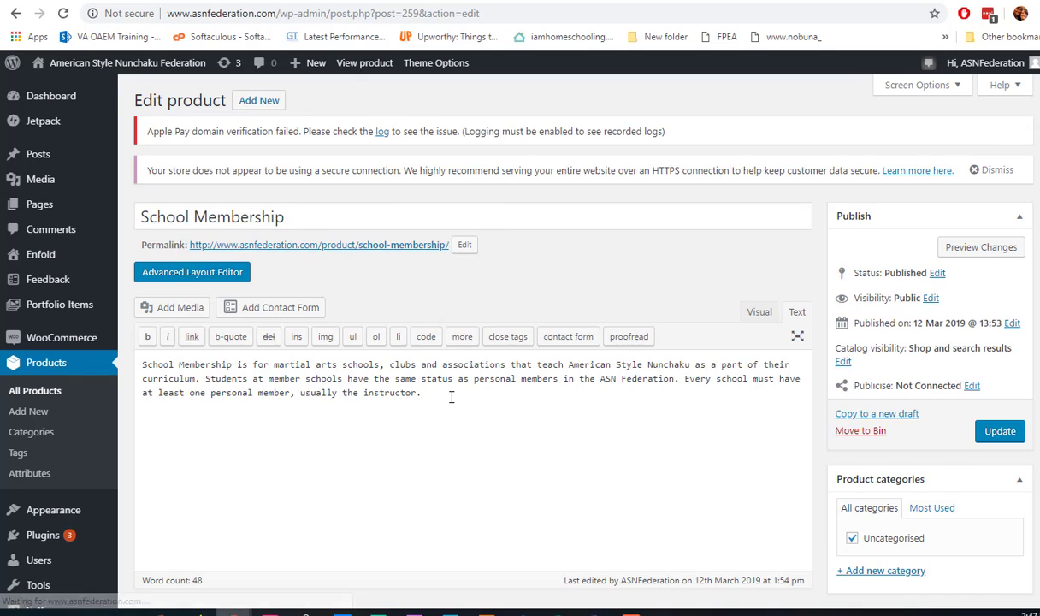
left_click_drag(451, 392, 145, 381)
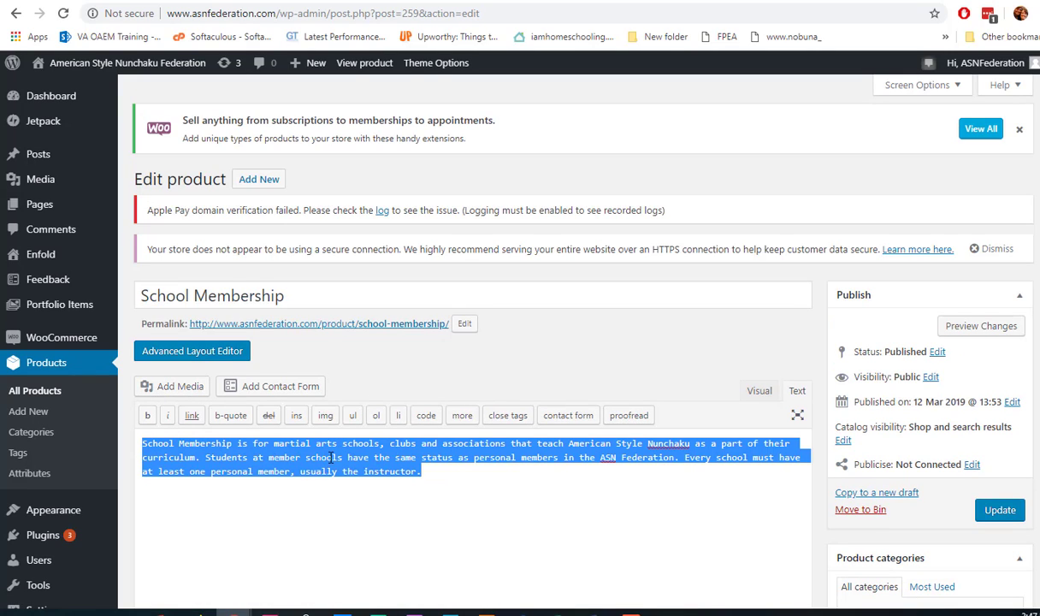
left_click_drag(310, 303, 60, 304)
scroll(570, 435, "down", 7)
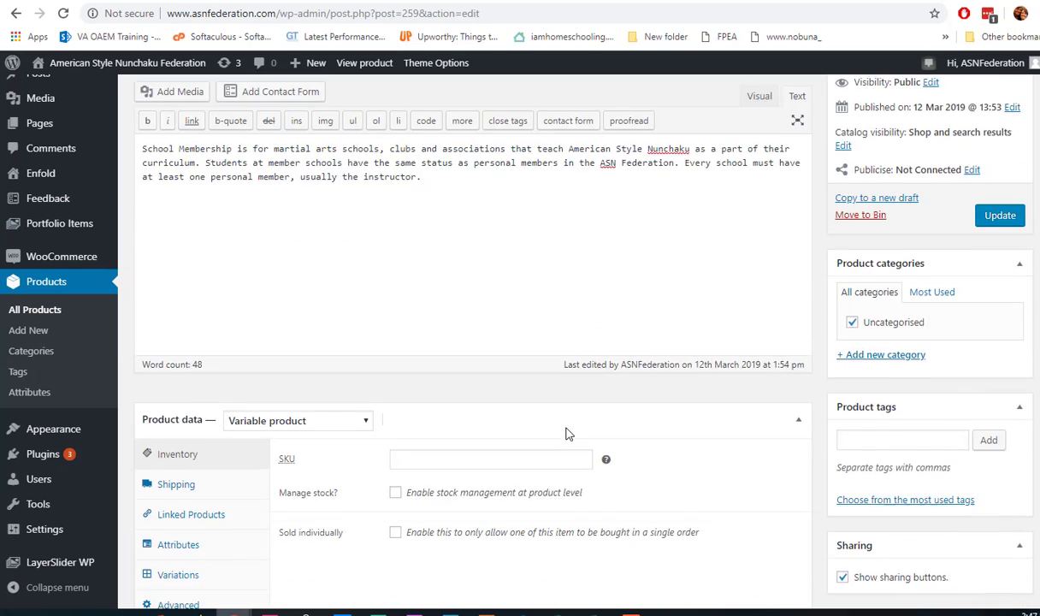
scroll(570, 434, "down", 9)
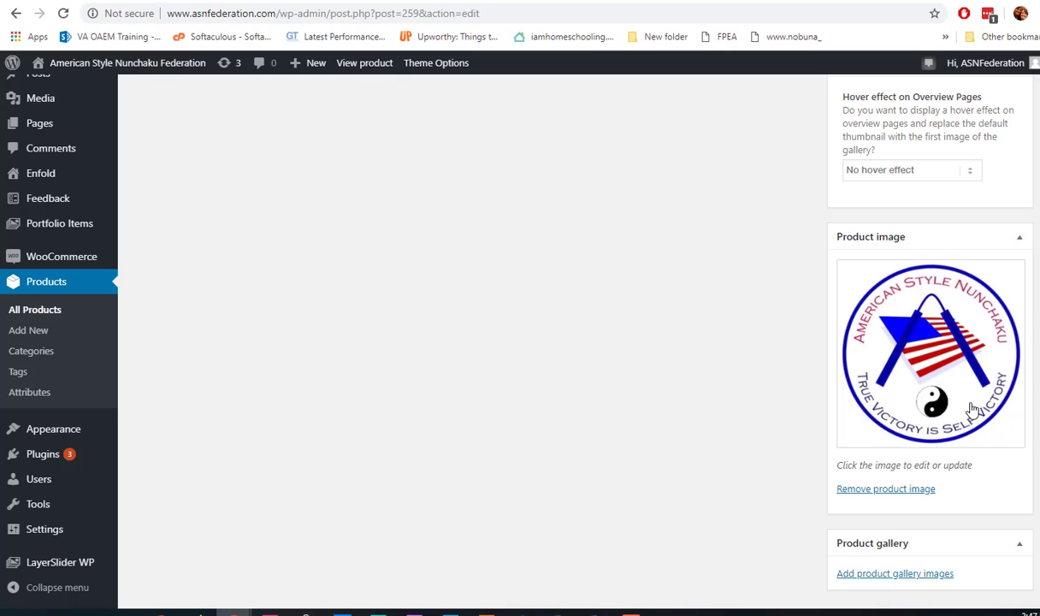
scroll(895, 420, "up", 5)
scroll(890, 432, "up", 5)
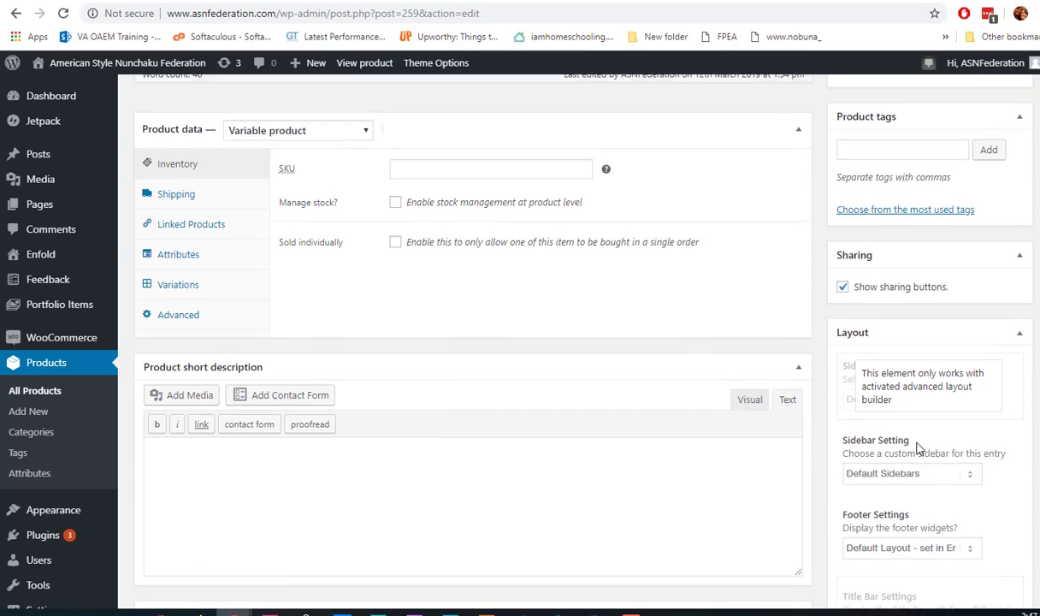
scroll(400, 340, "up", 2)
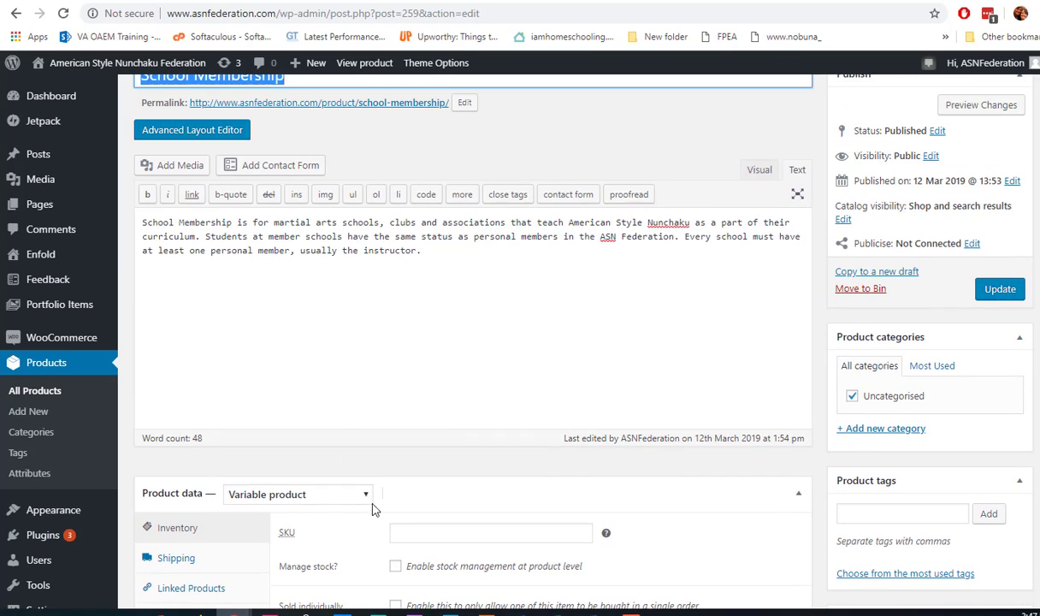
scroll(363, 505, "down", 3)
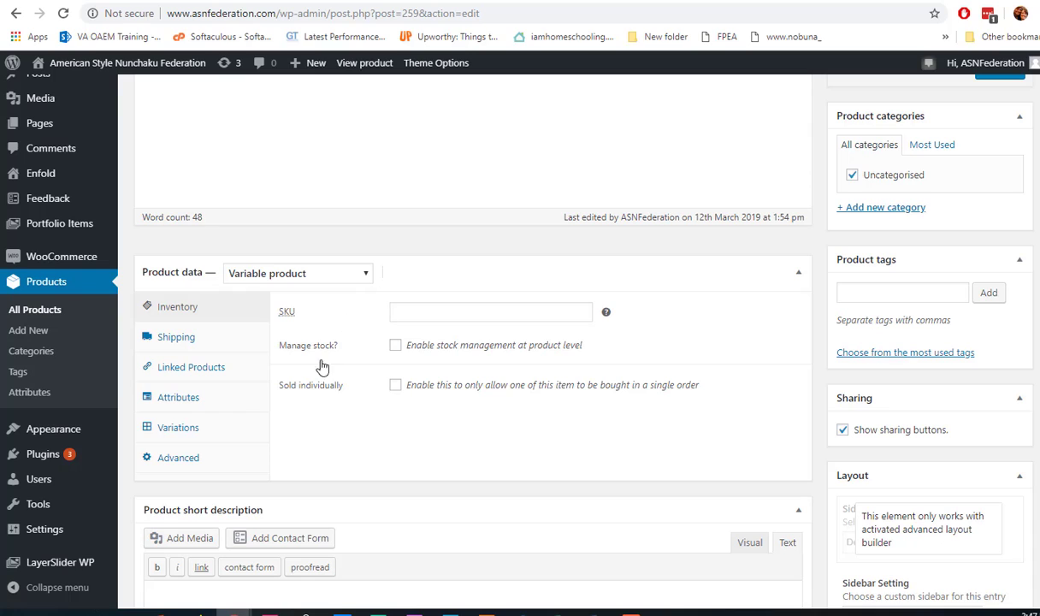
left_click(185, 425)
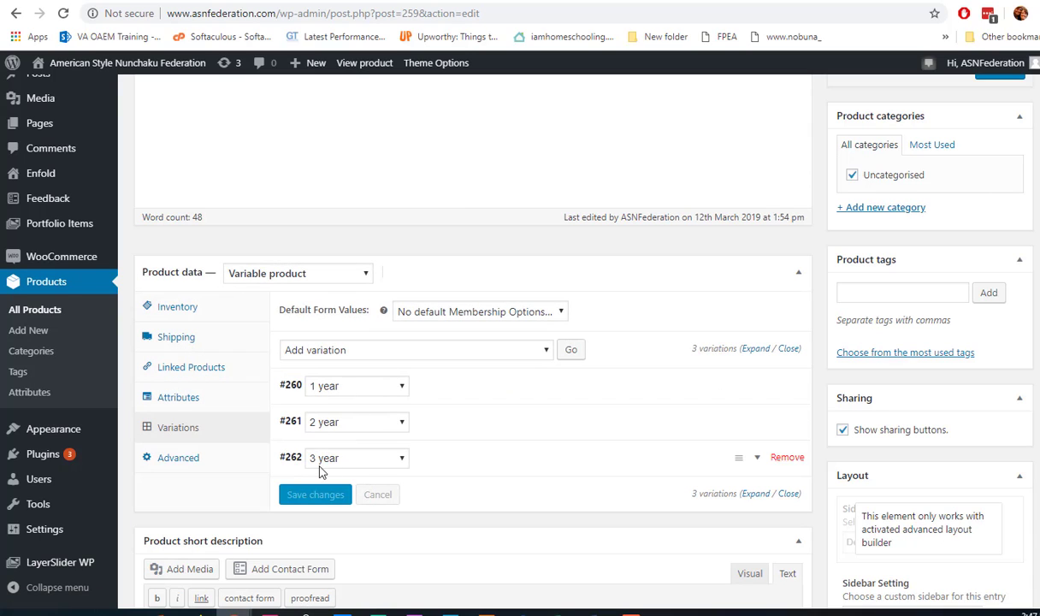
Try the Simple product type, viewing its price and shipping fields, and switch back to Variable product.
left_click(310, 272)
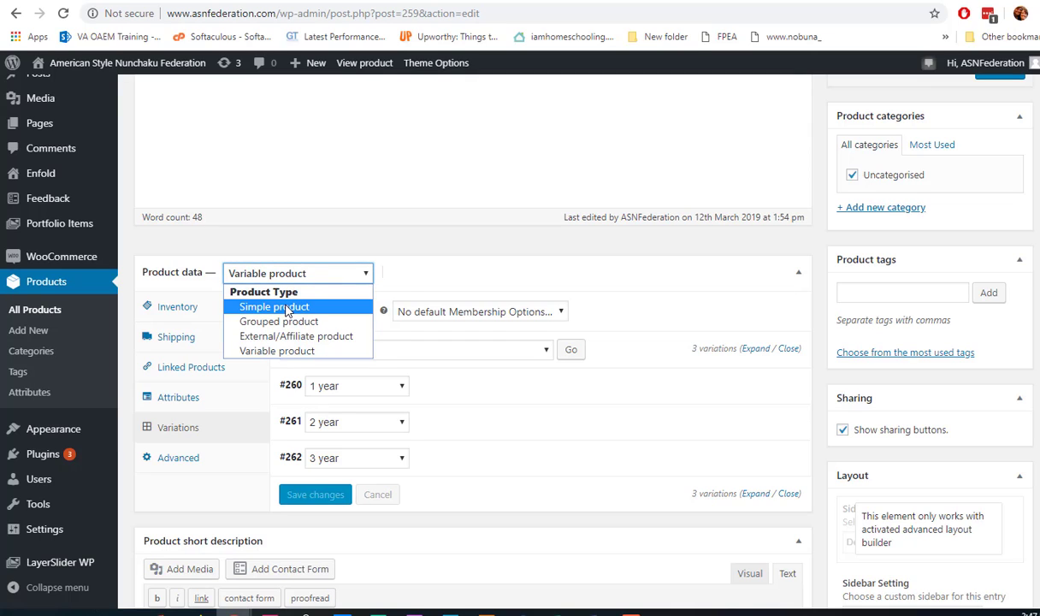
left_click(287, 309)
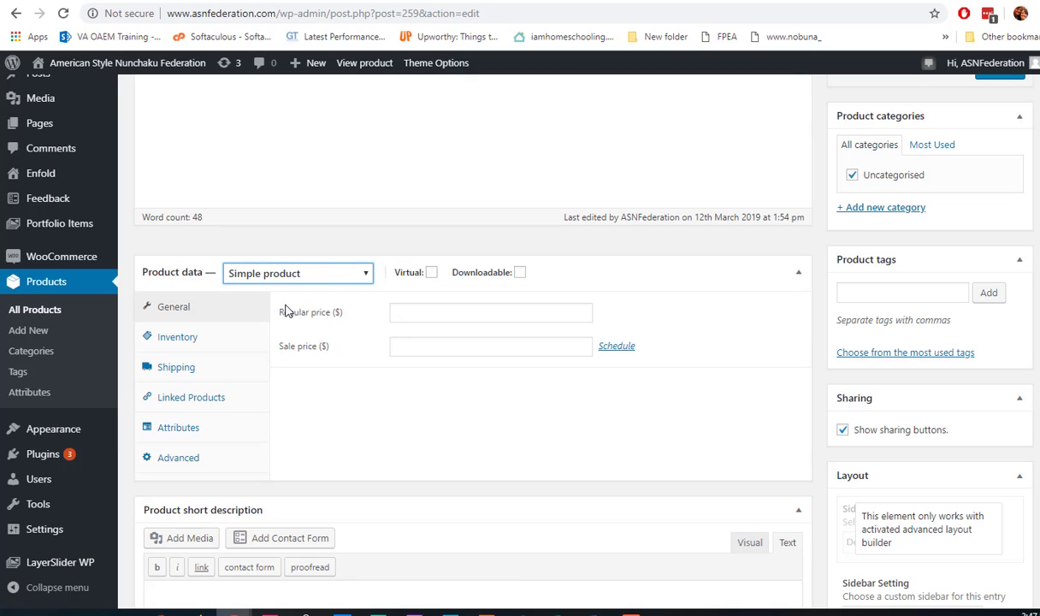
left_click(440, 314)
left_click(449, 349)
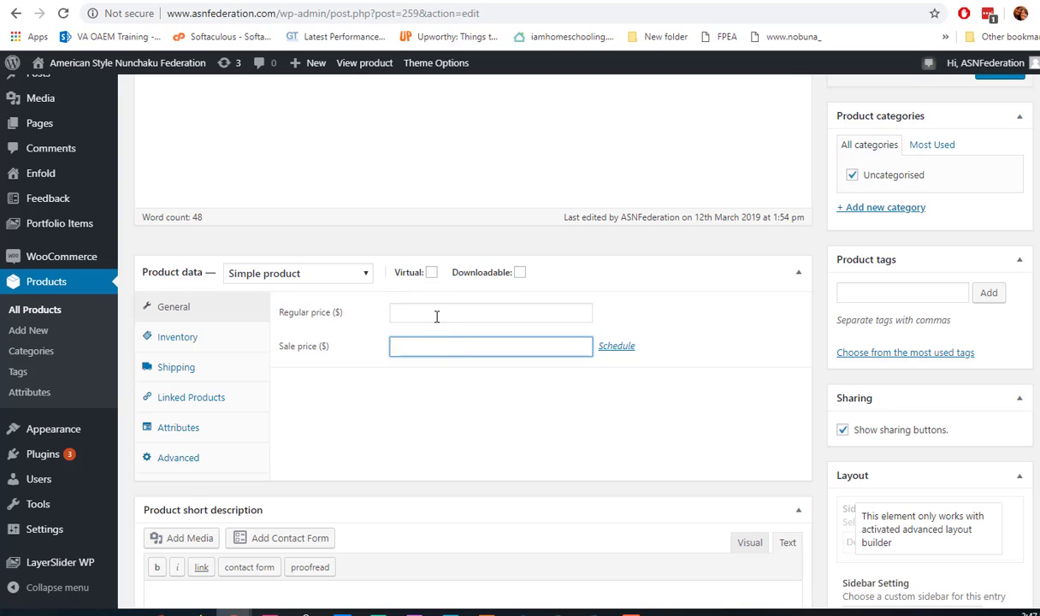
left_click(433, 314)
left_click(448, 345)
left_click(446, 314)
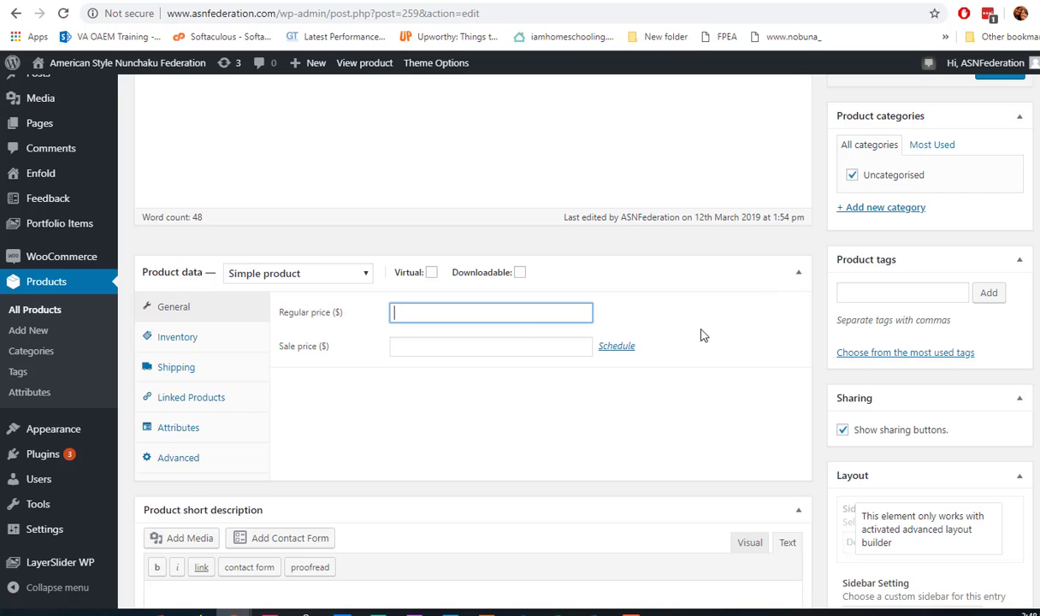
left_click(181, 371)
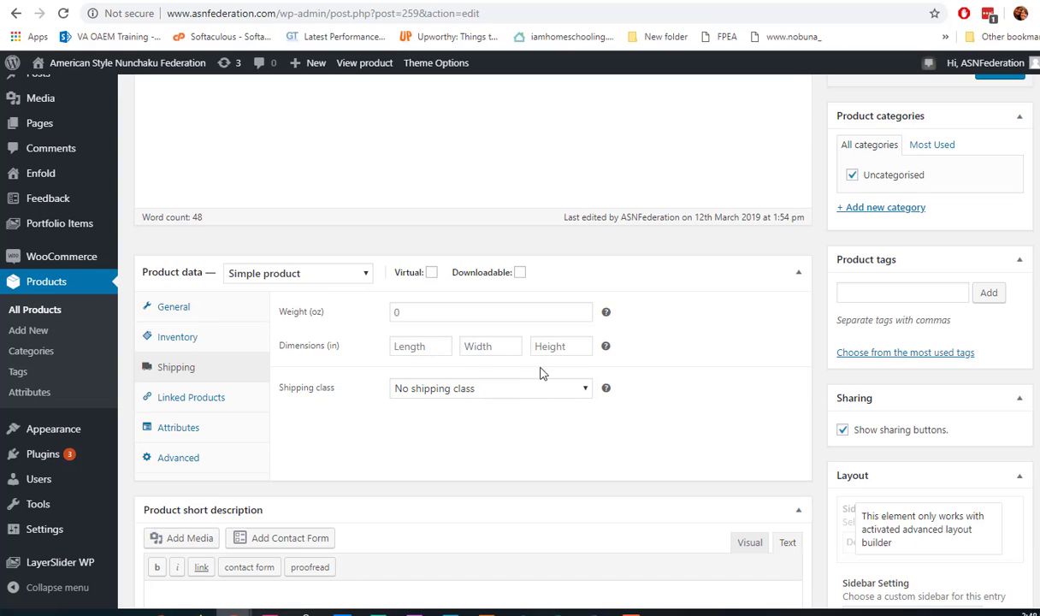
left_click(341, 273)
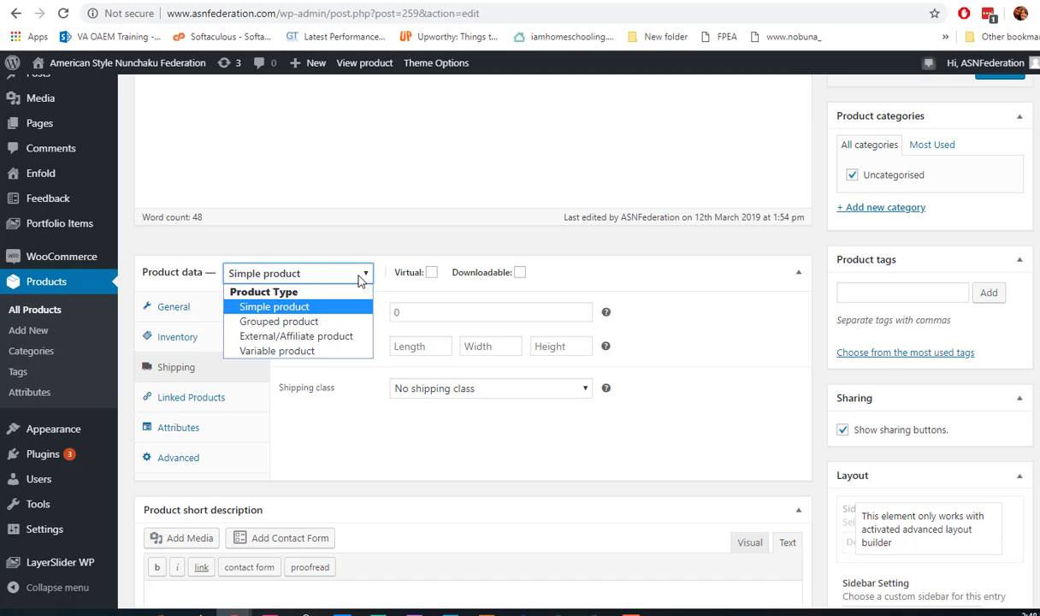
left_click(305, 351)
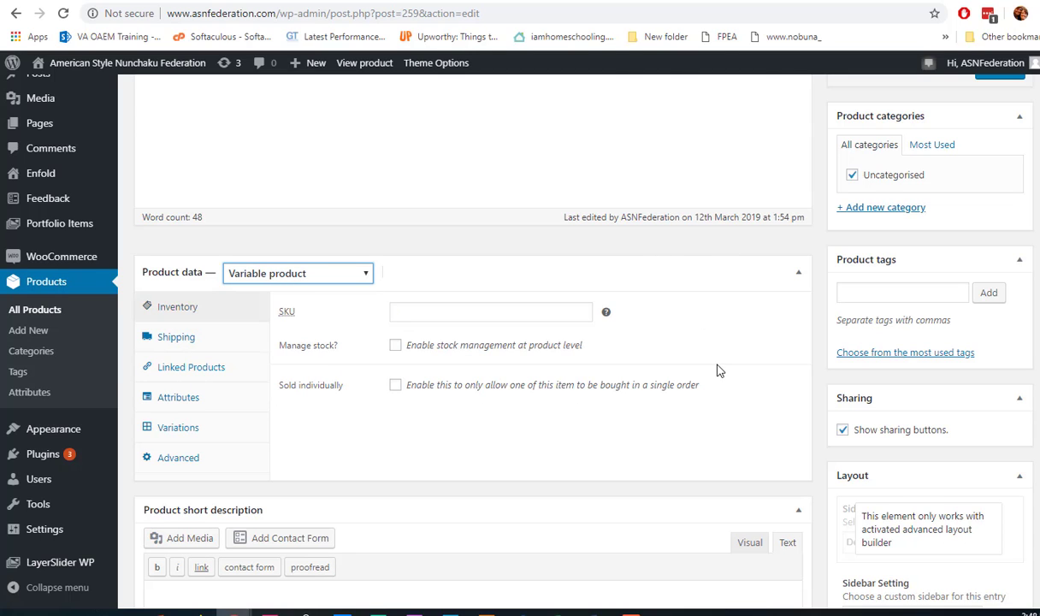
Open the Enfold theme options and look through the frontpage, blog, logo, favicon and preloading settings.
scroll(718, 370, "up", 5)
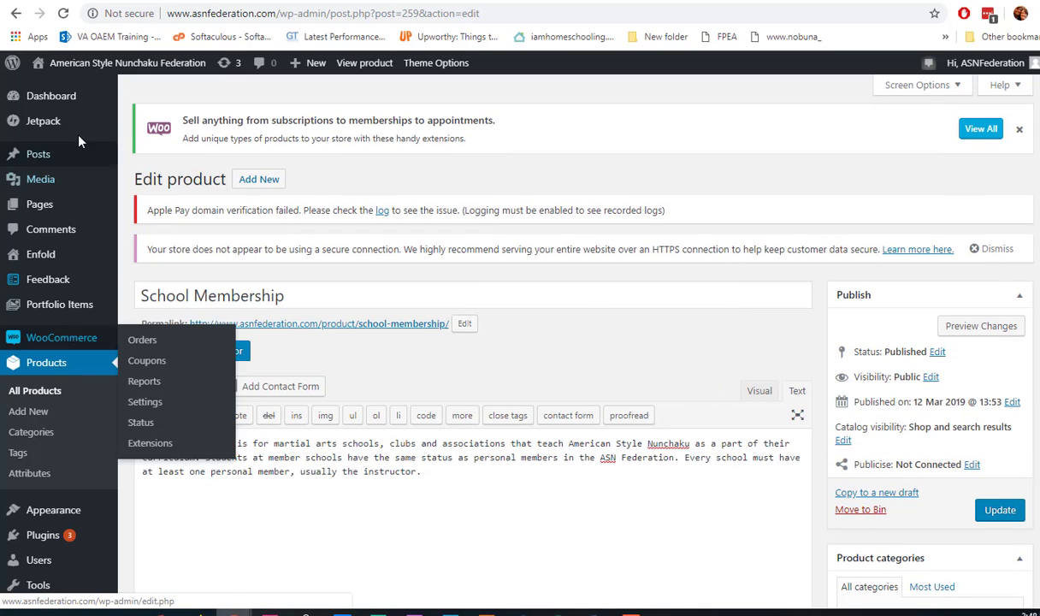
left_click(47, 257)
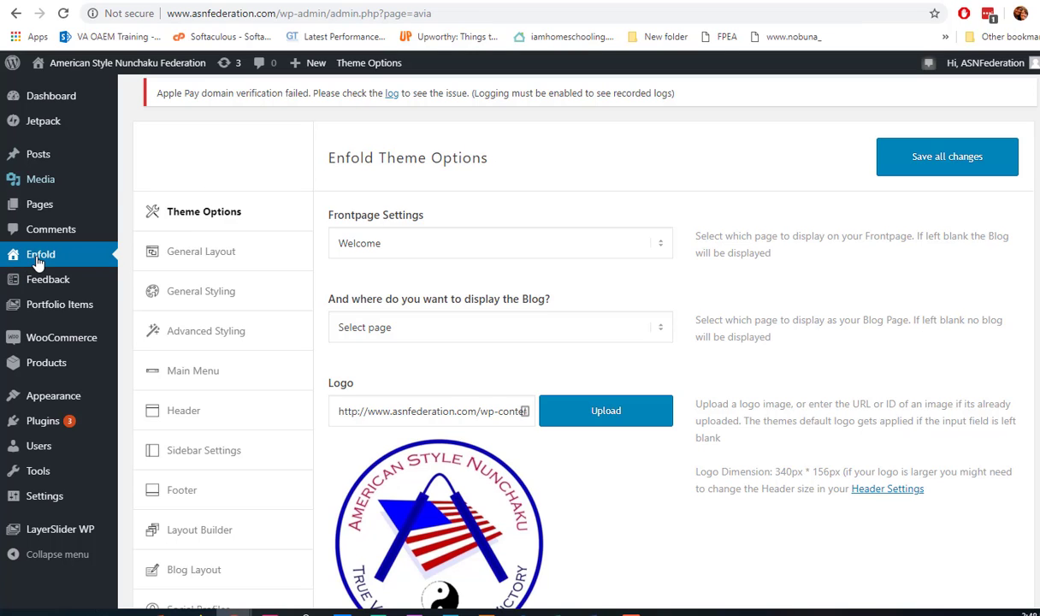
scroll(590, 427, "down", 2)
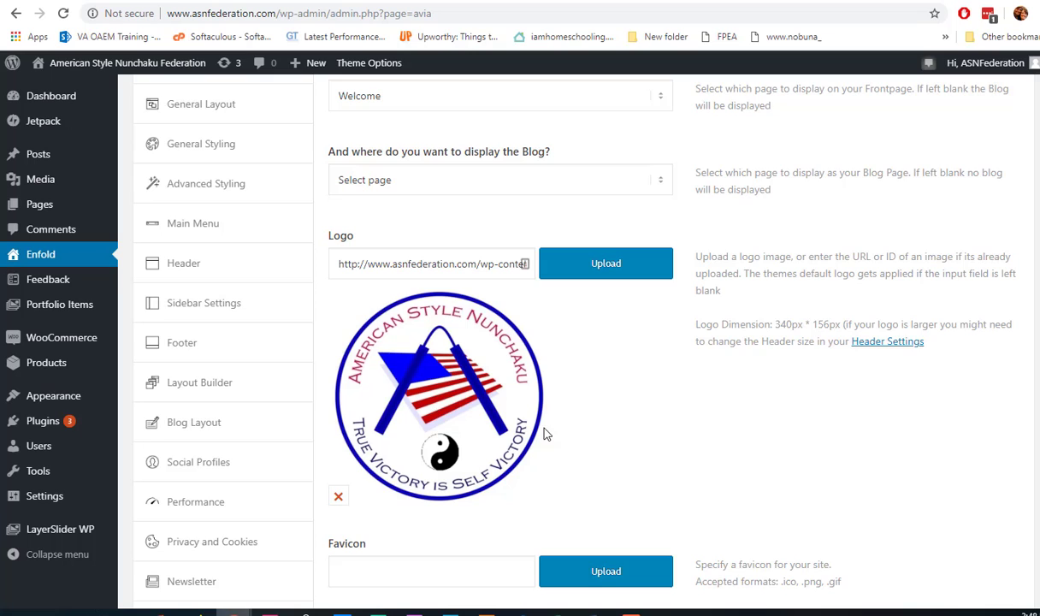
scroll(549, 434, "up", 2)
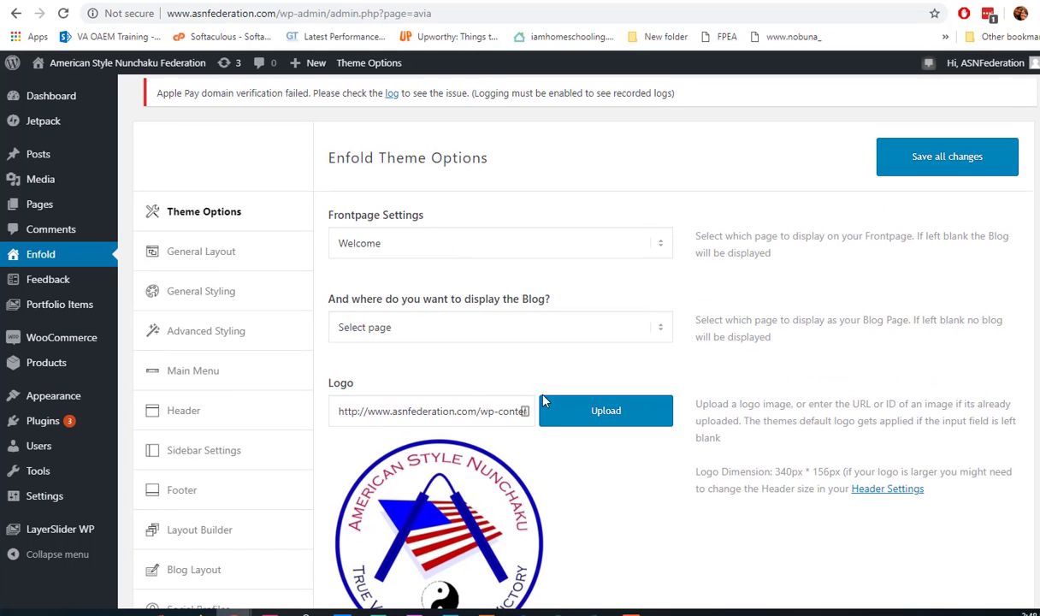
scroll(592, 445, "down", 10)
scroll(594, 444, "up", 5)
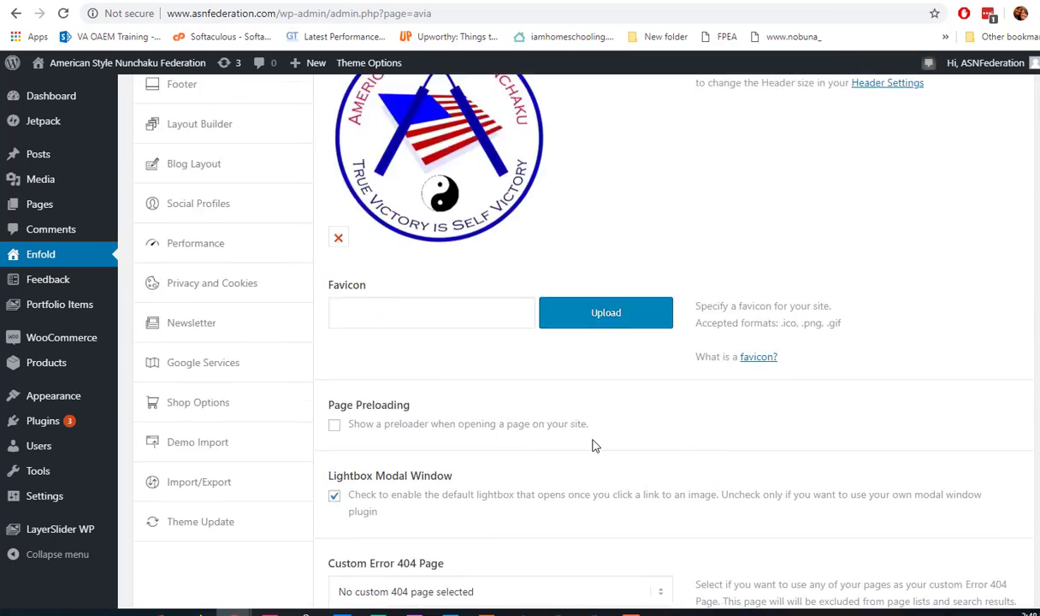
scroll(295, 220, "up", 4)
scroll(225, 237, "up", 3)
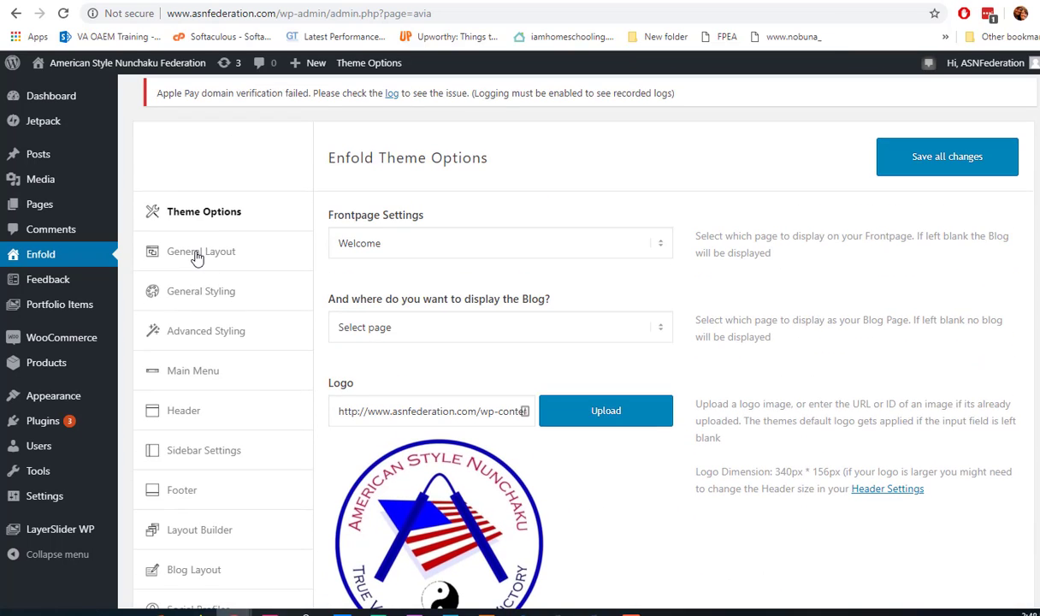
Examine the General Layout, General Styling and Main Menu settings of the Enfold theme.
left_click(196, 257)
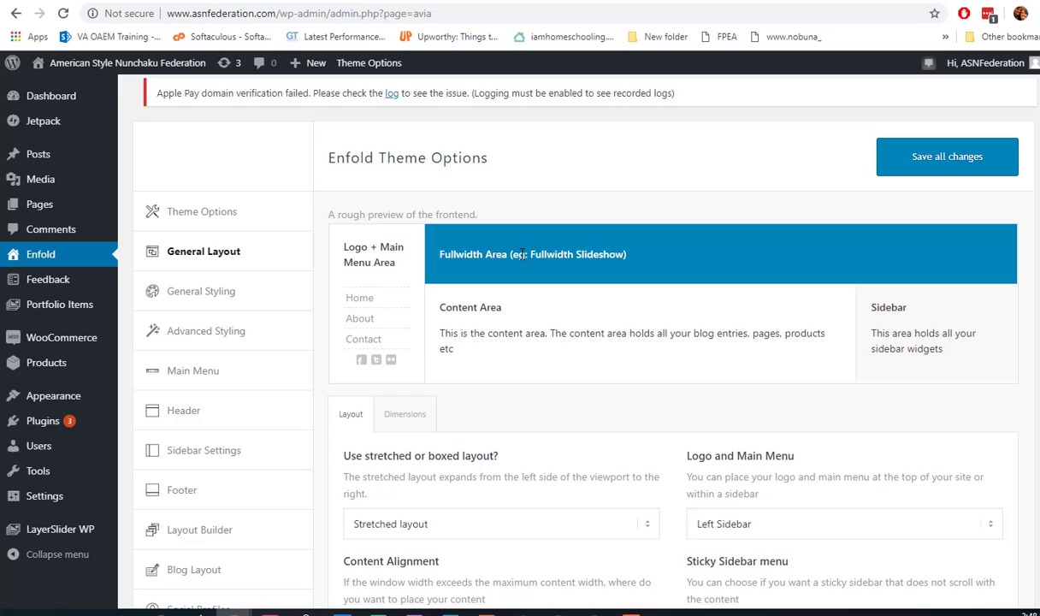
left_click(199, 291)
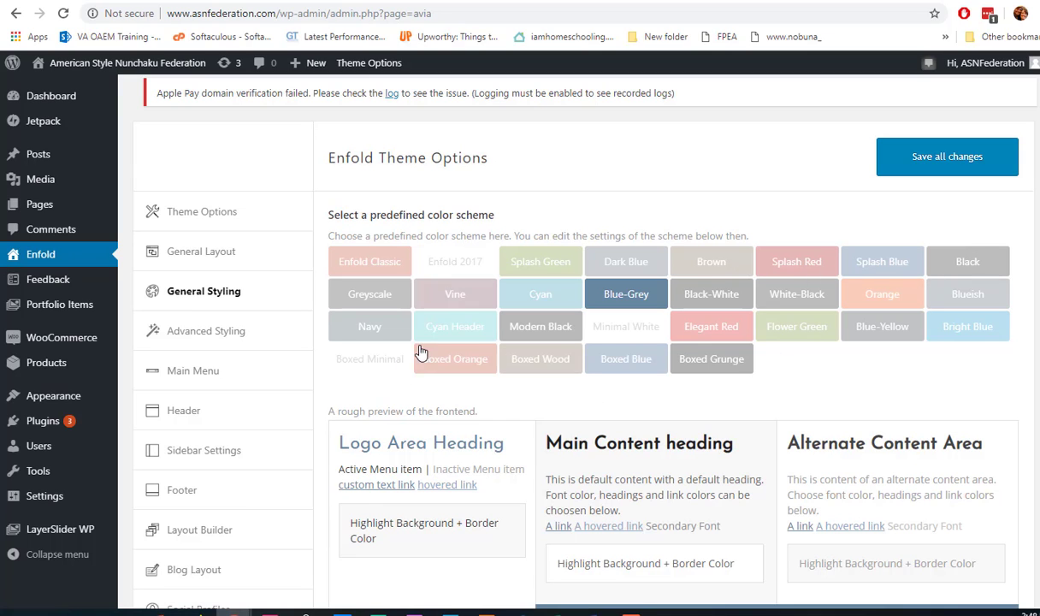
left_click(192, 376)
scroll(436, 410, "down", 1)
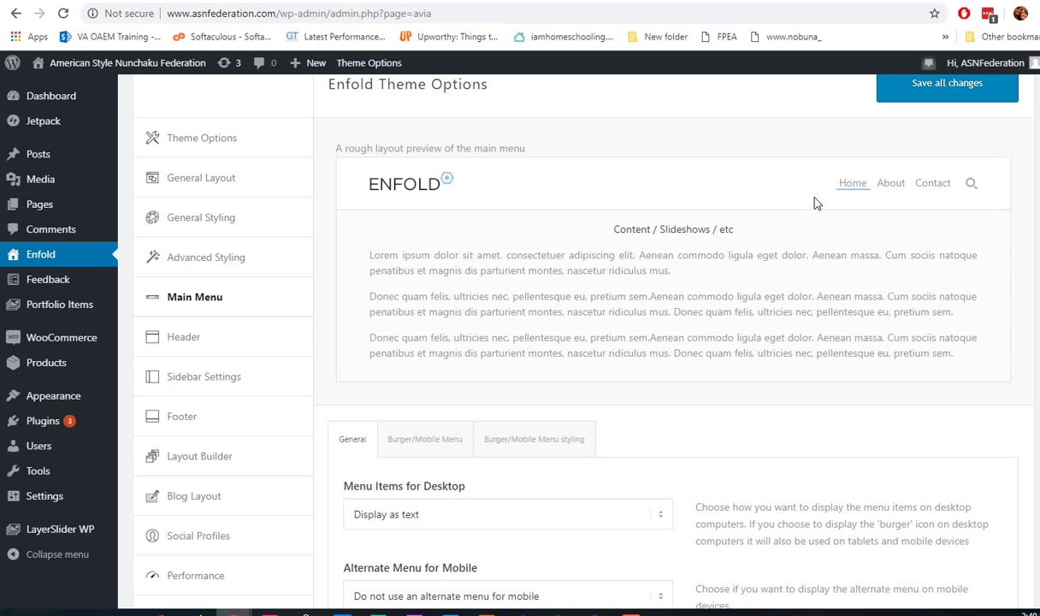
Look through the remaining Enfold theme options, viewing the Header settings and the Facebook link under Social Profiles.
scroll(828, 203, "down", 3)
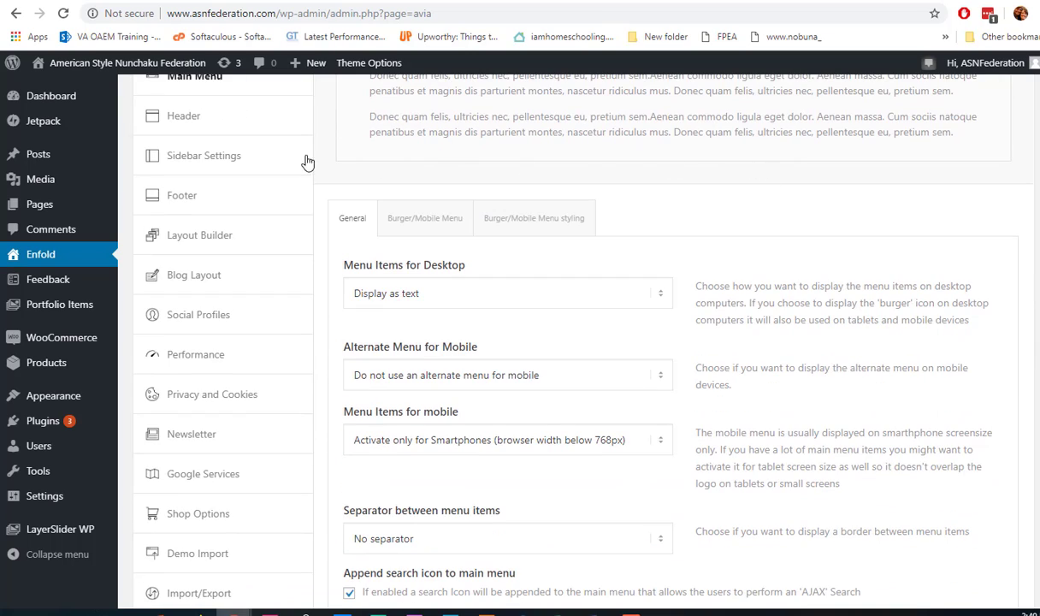
left_click(183, 116)
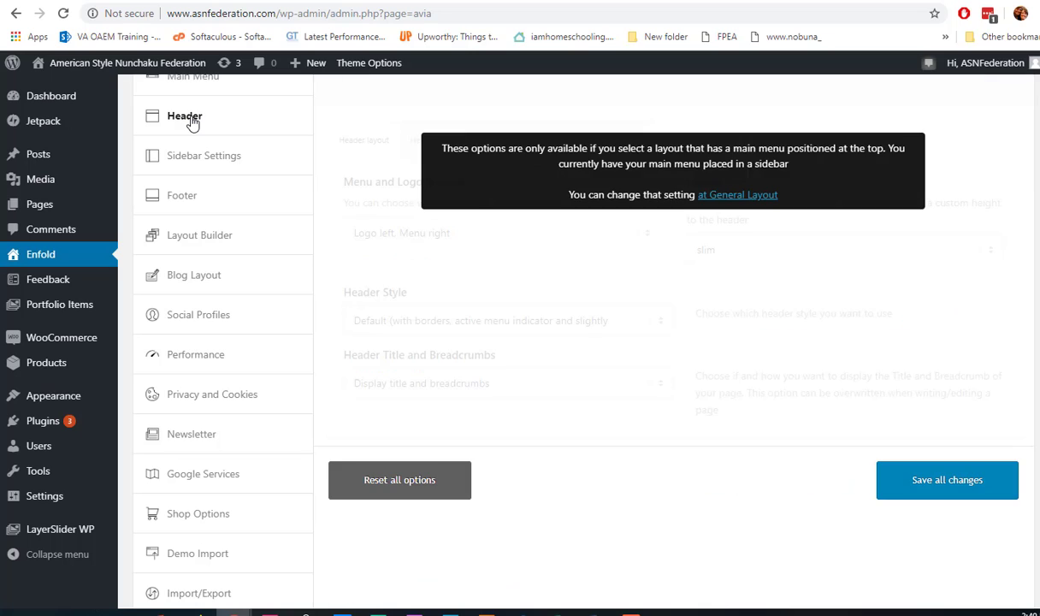
scroll(815, 285, "up", 2)
scroll(864, 299, "down", 2)
left_click(220, 316)
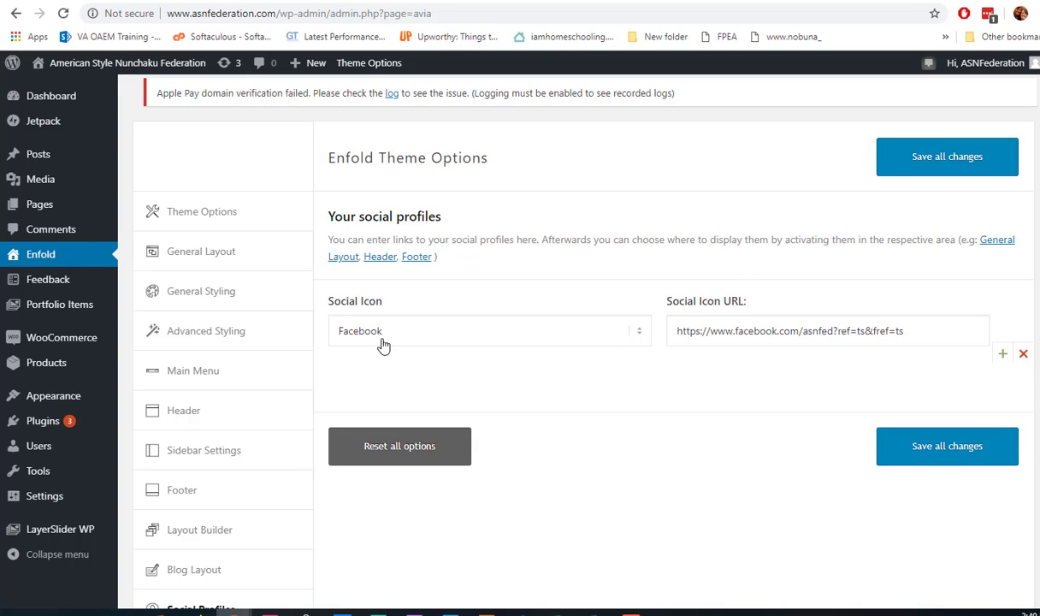
scroll(297, 490, "down", 5)
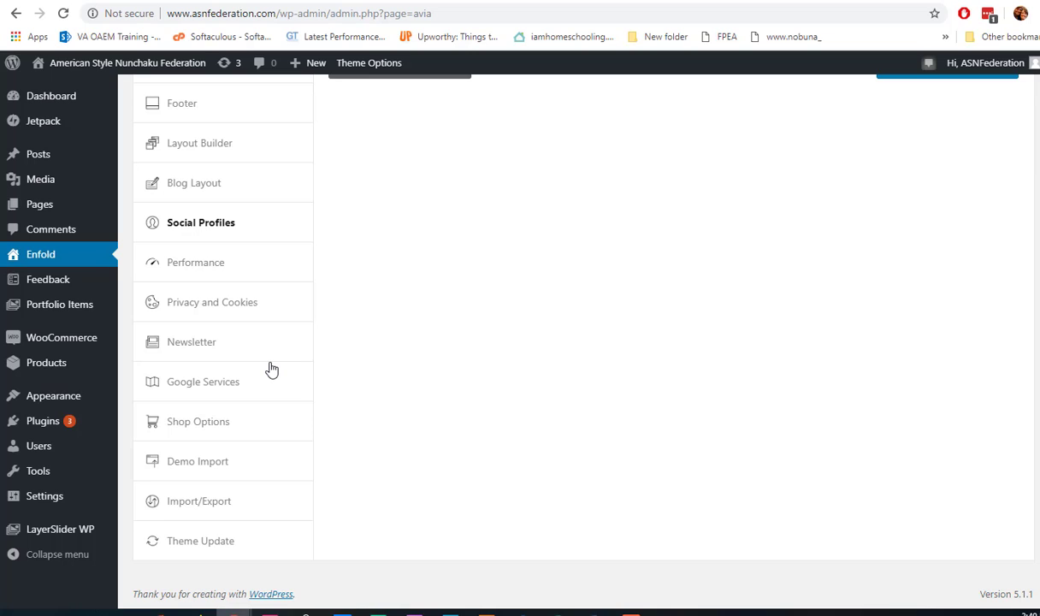
scroll(272, 369, "up", 5)
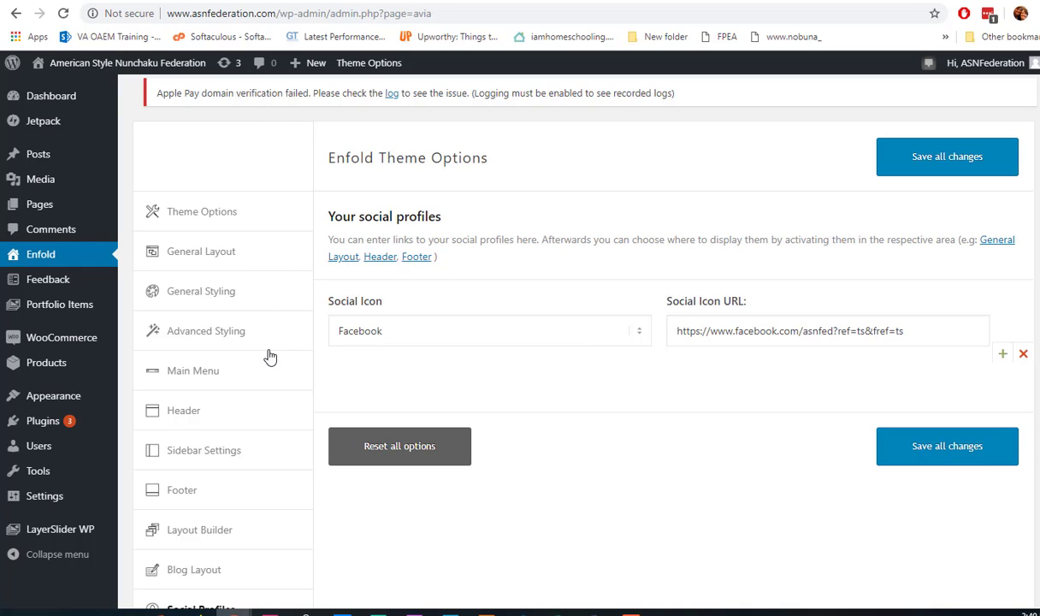
Open the installed plugins list and review the Akismet, Jetpack, WooCommerce, WooCommerce Services and WooCommerce Stripe Gateway entries.
mouse_move(46, 216)
mouse_move(51, 422)
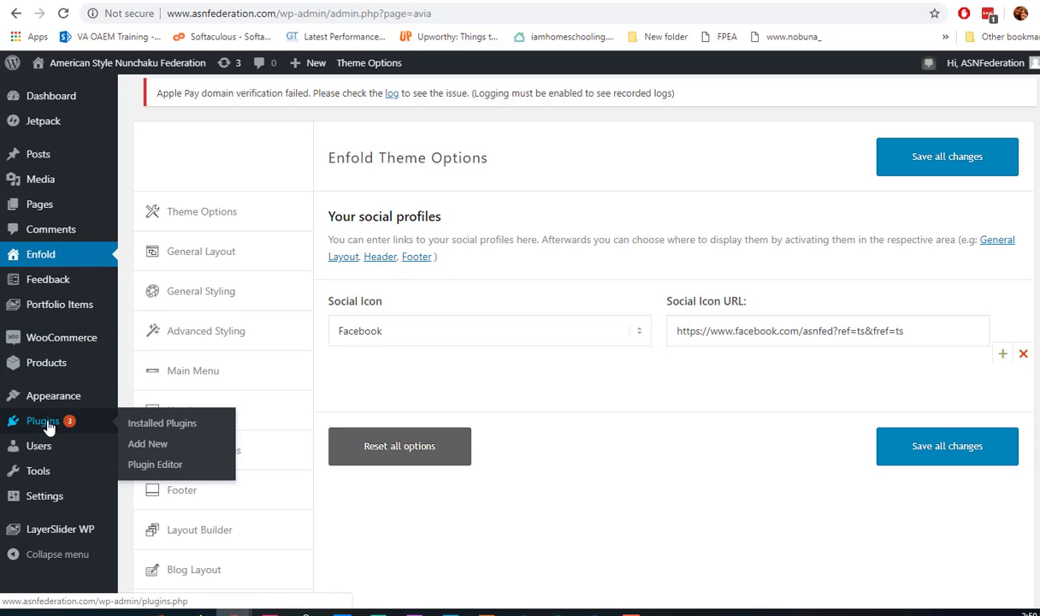
left_click(149, 422)
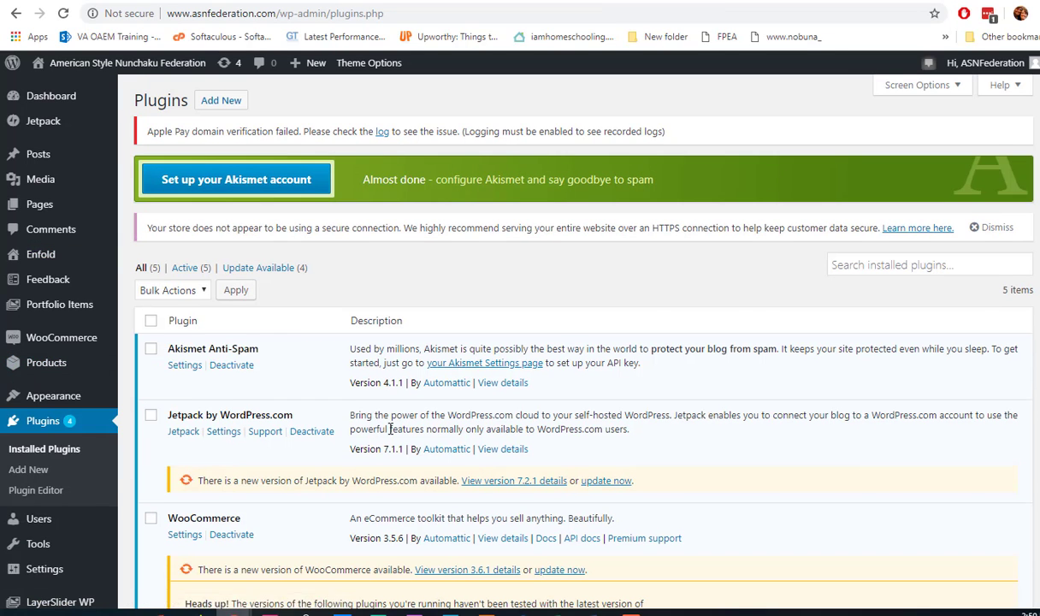
scroll(364, 368, "down", 2)
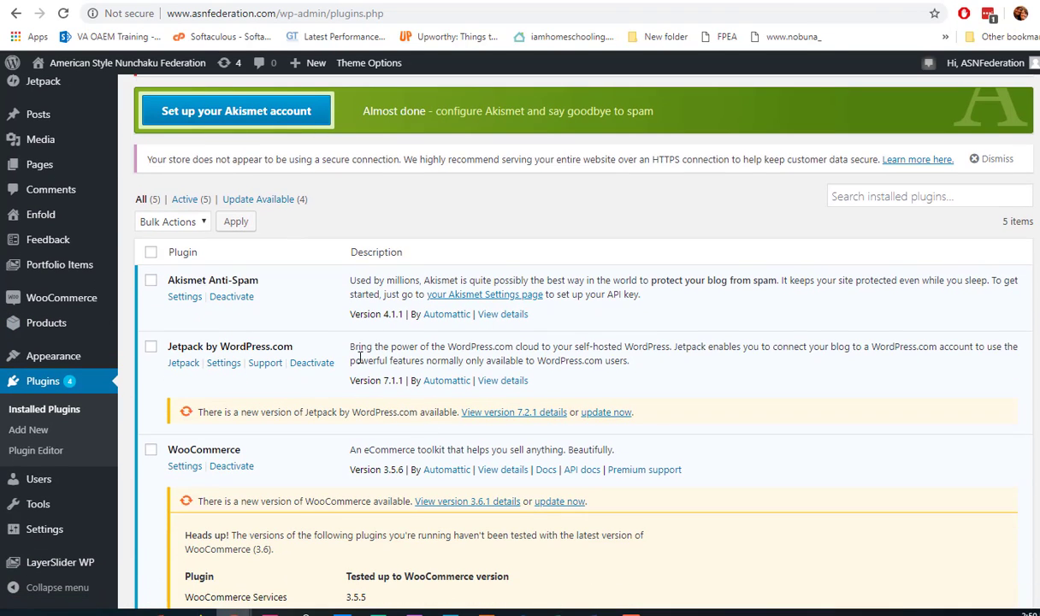
scroll(346, 398, "down", 3)
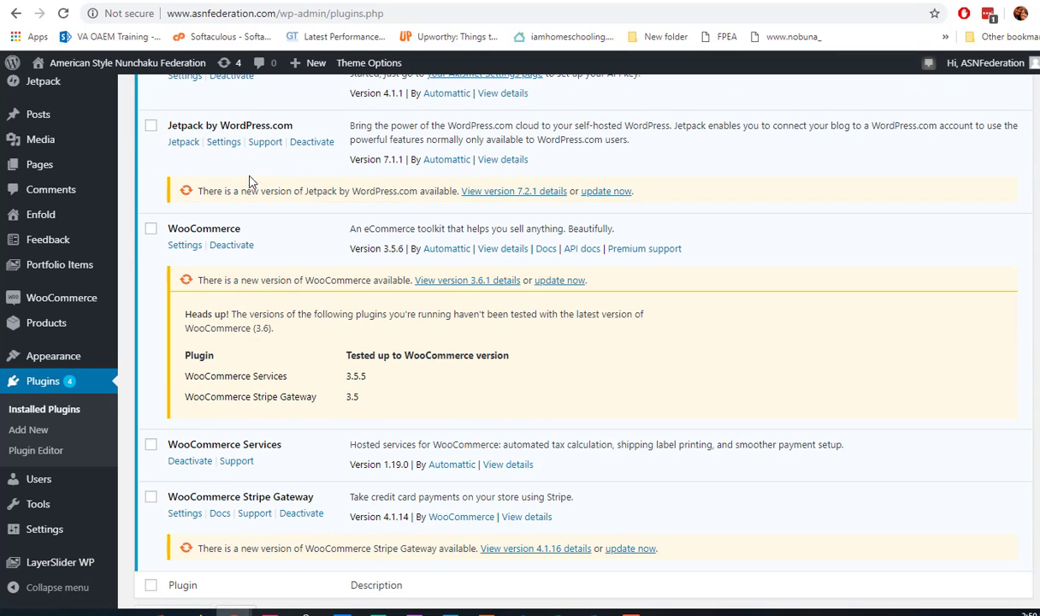
scroll(244, 461, "down", 1)
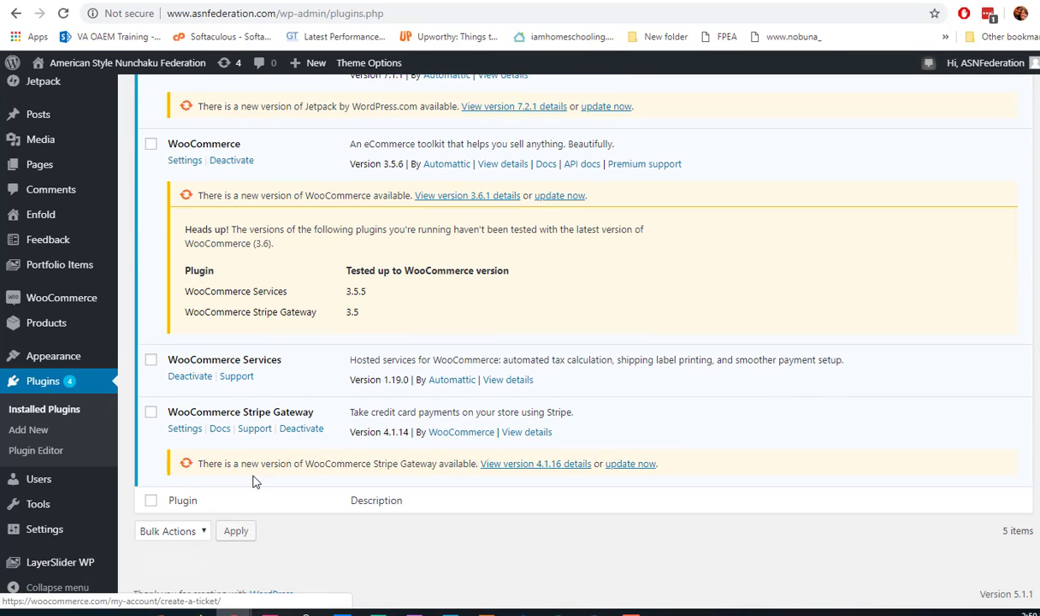
scroll(270, 206, "up", 2)
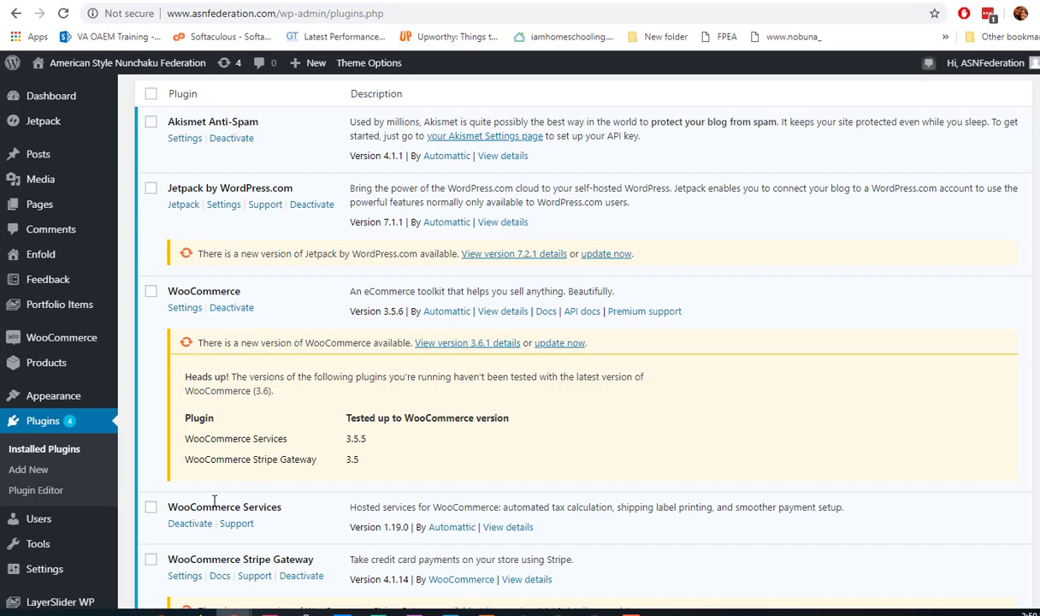
left_click_drag(176, 510, 276, 513)
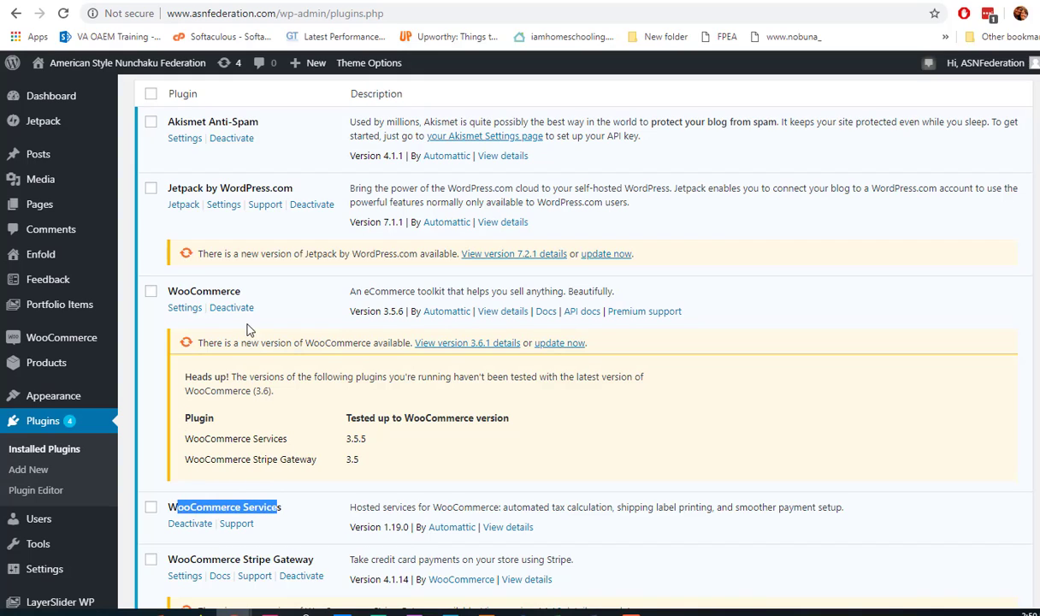
left_click_drag(190, 291, 250, 296)
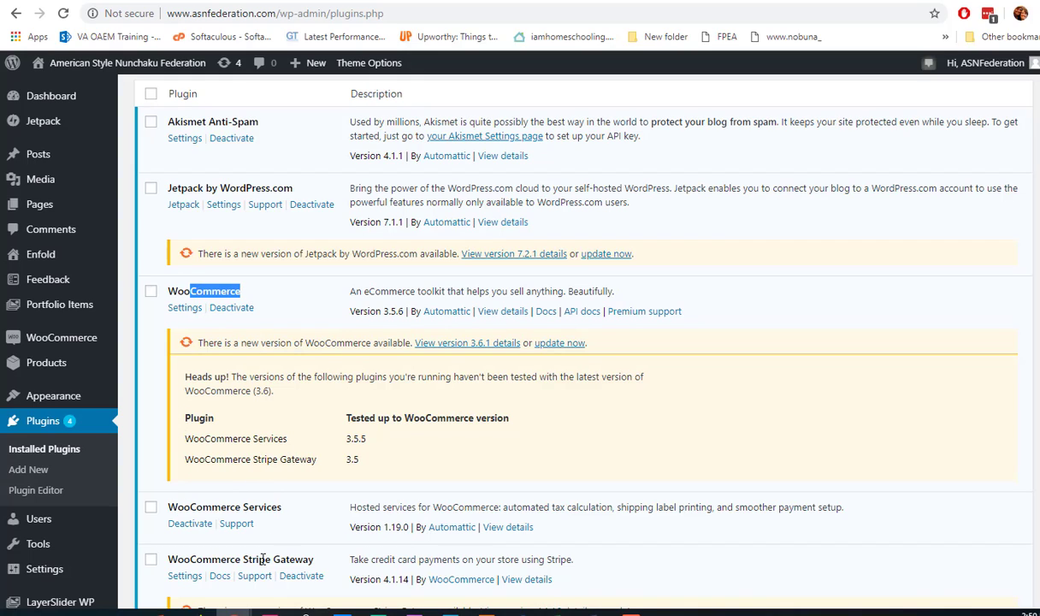
left_click_drag(243, 559, 320, 564)
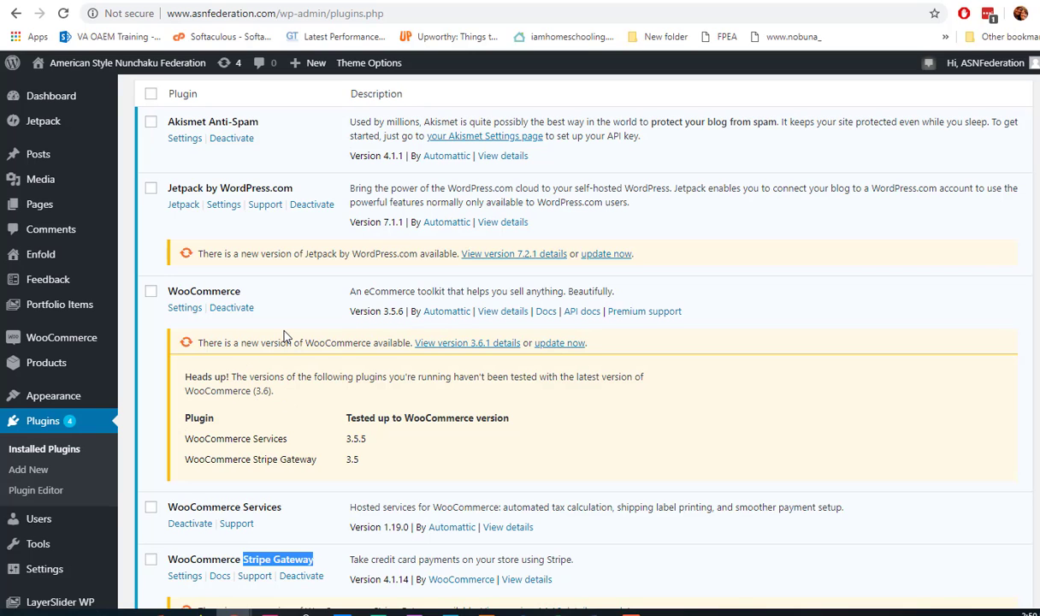
scroll(285, 335, "up", 4)
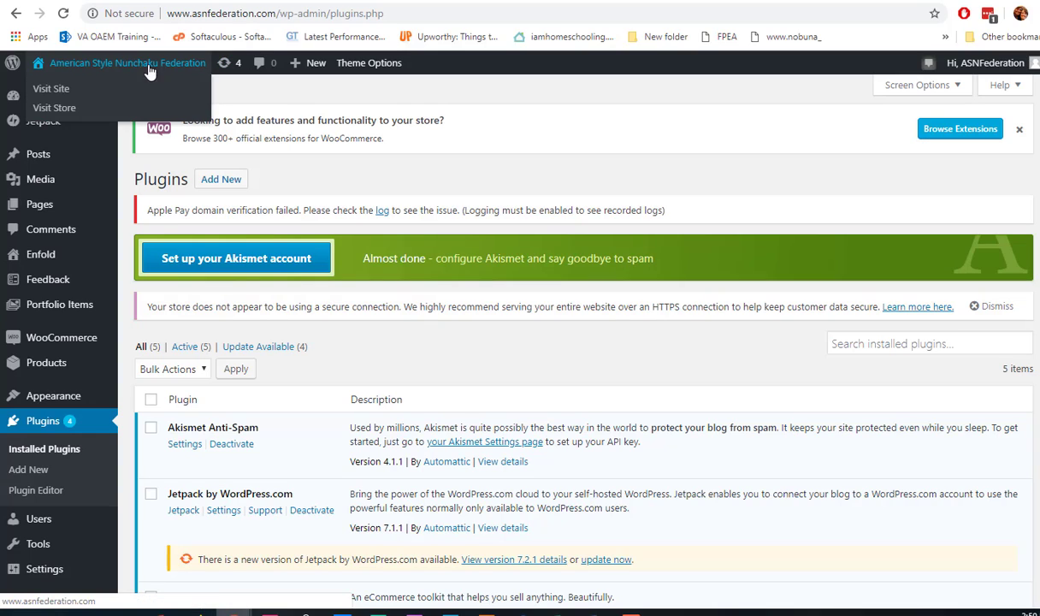
Update only the Jetpack by WordPress.com plugin from the WordPress Updates page.
left_click(222, 69)
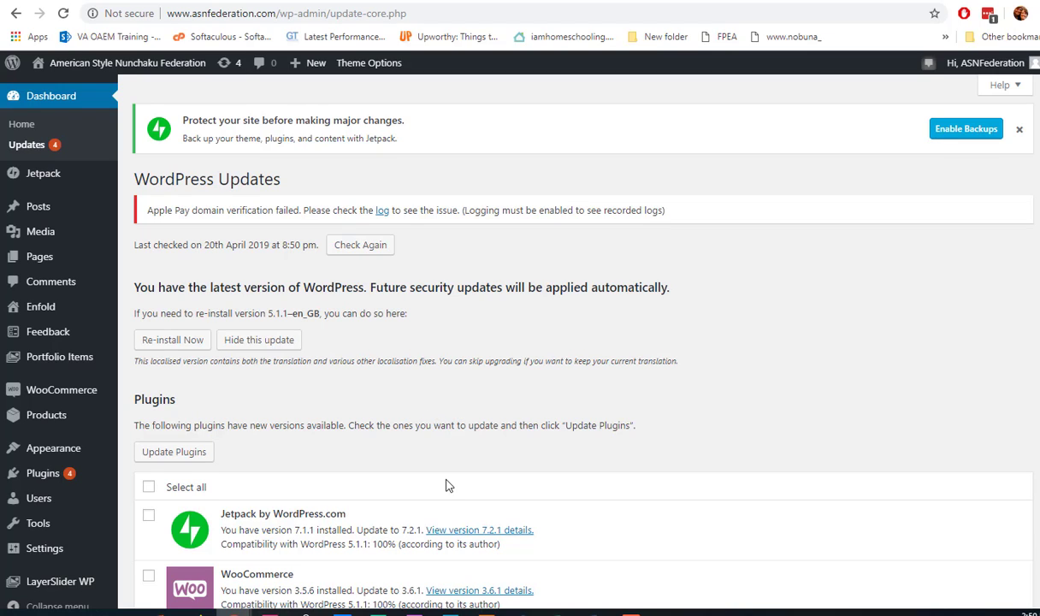
scroll(375, 411, "down", 3)
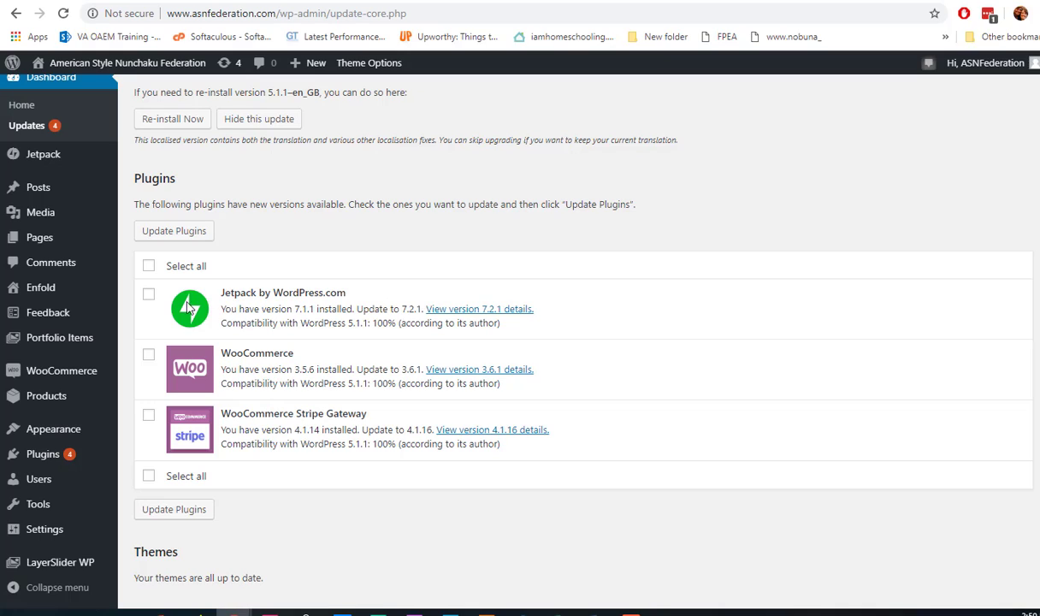
left_click(149, 296)
left_click(169, 230)
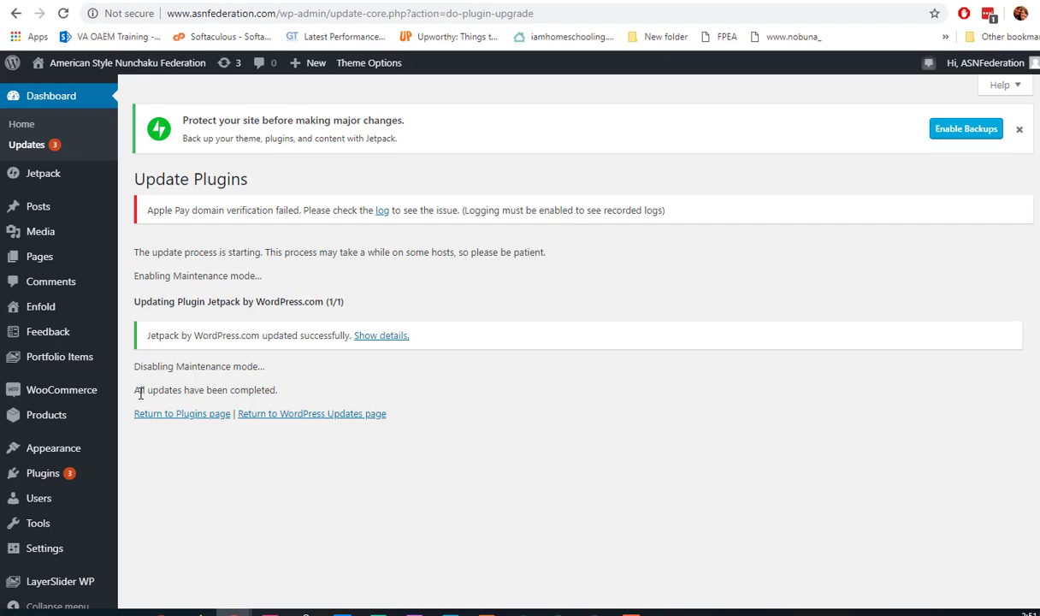
left_click_drag(137, 390, 270, 390)
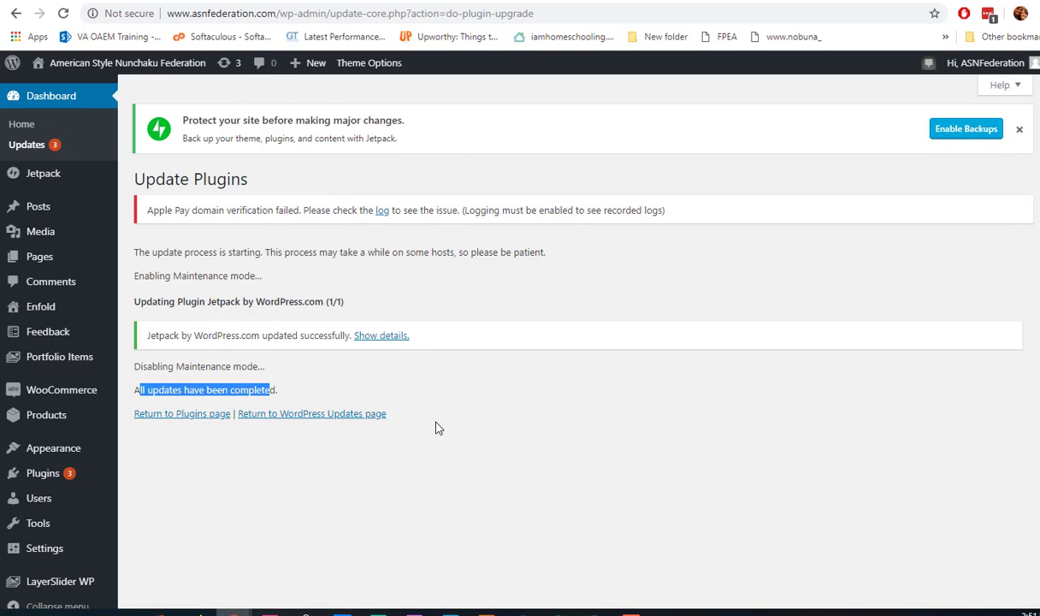
left_click(475, 413)
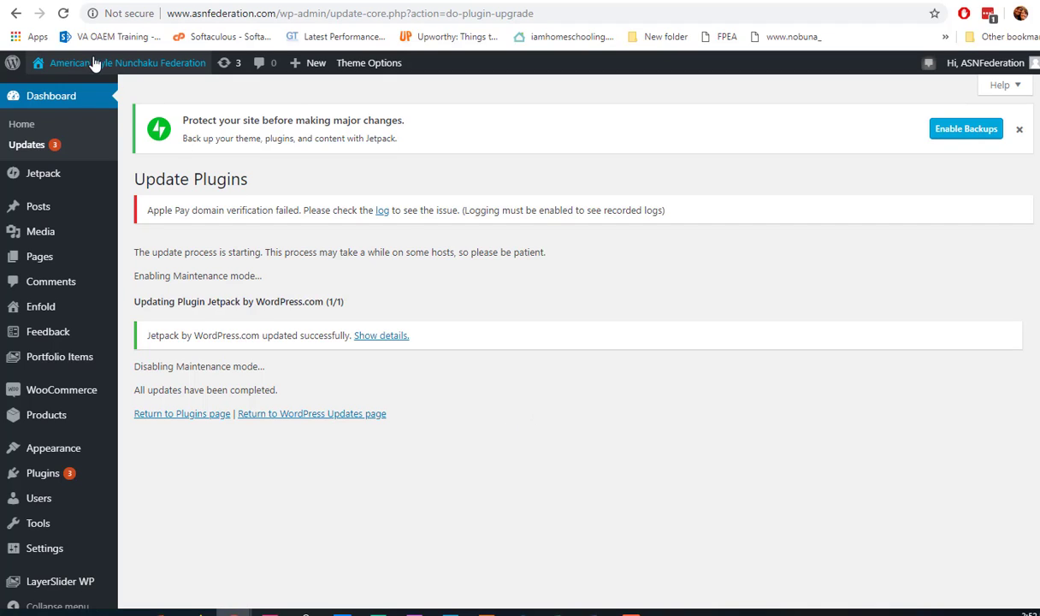
Visit the live site and view the Mission and Membership sections of its front page.
mouse_move(81, 64)
left_click(65, 90)
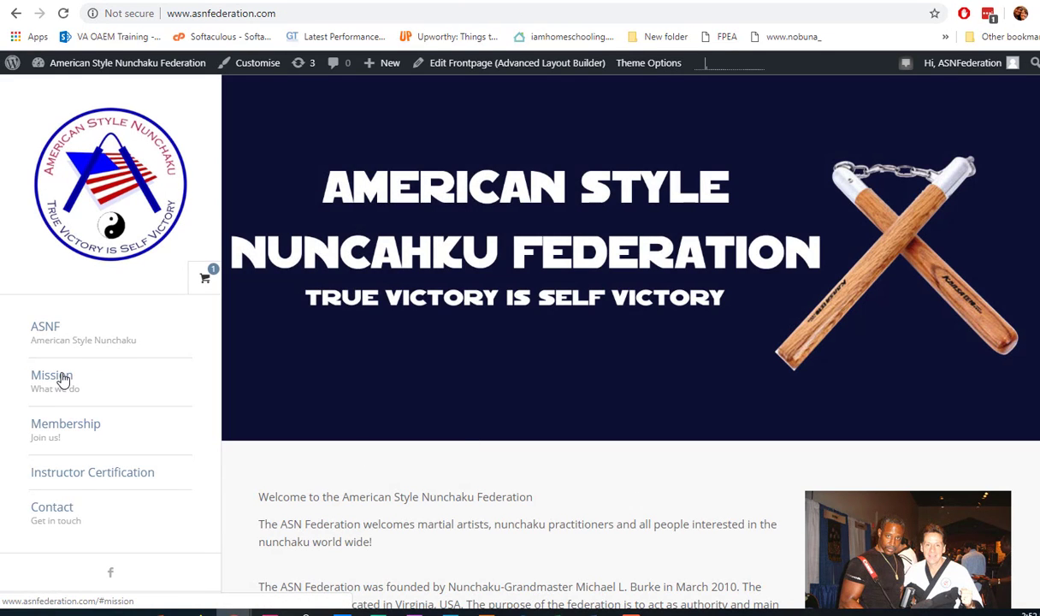
left_click(62, 379)
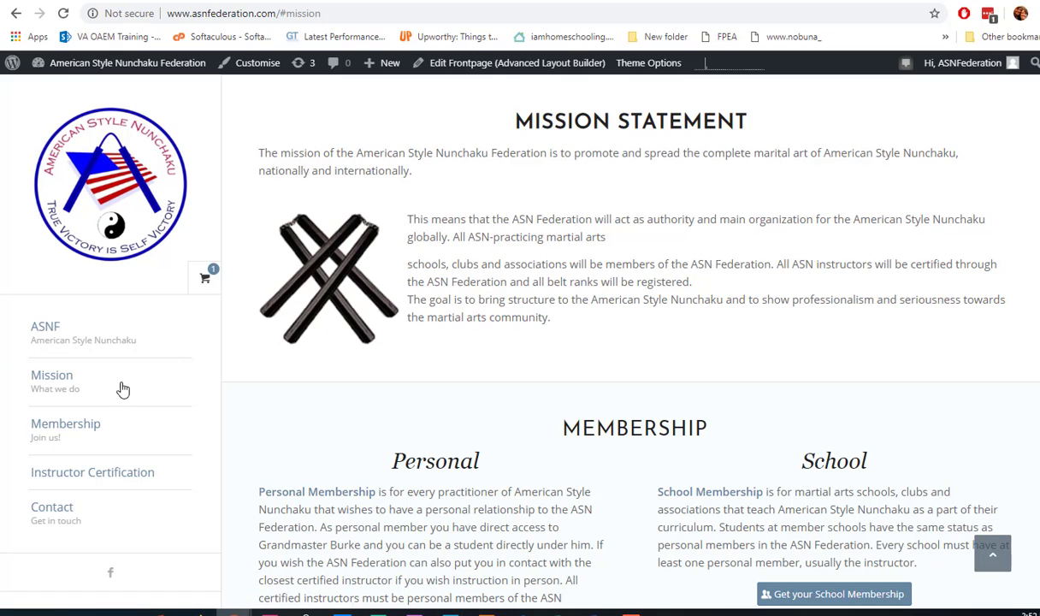
left_click(93, 429)
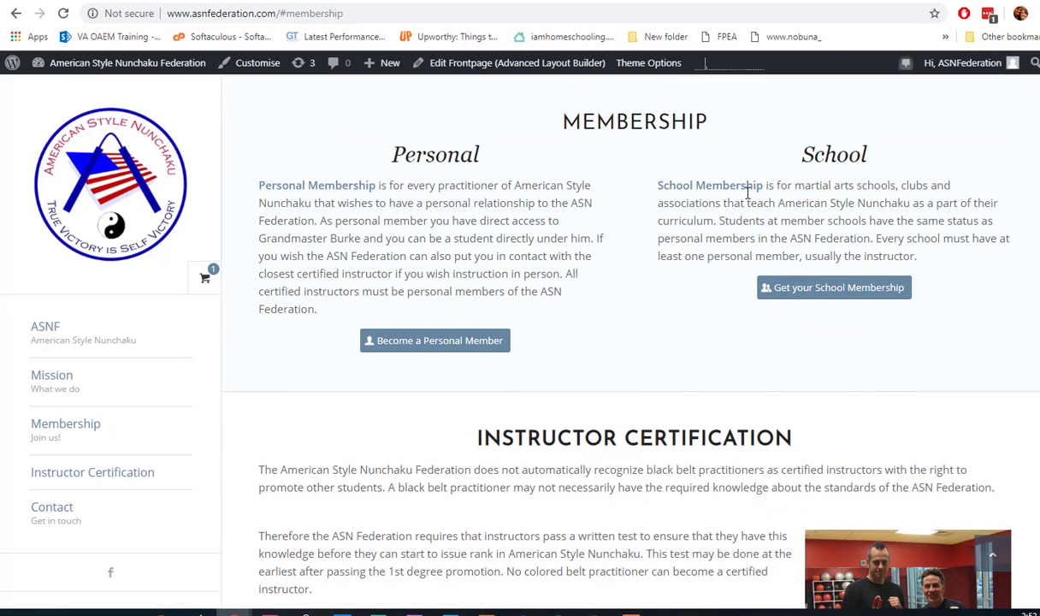
Open the front page in the Advanced Layout Builder and show the contents of its Mission, Membership and Instructor color sections.
left_click(466, 63)
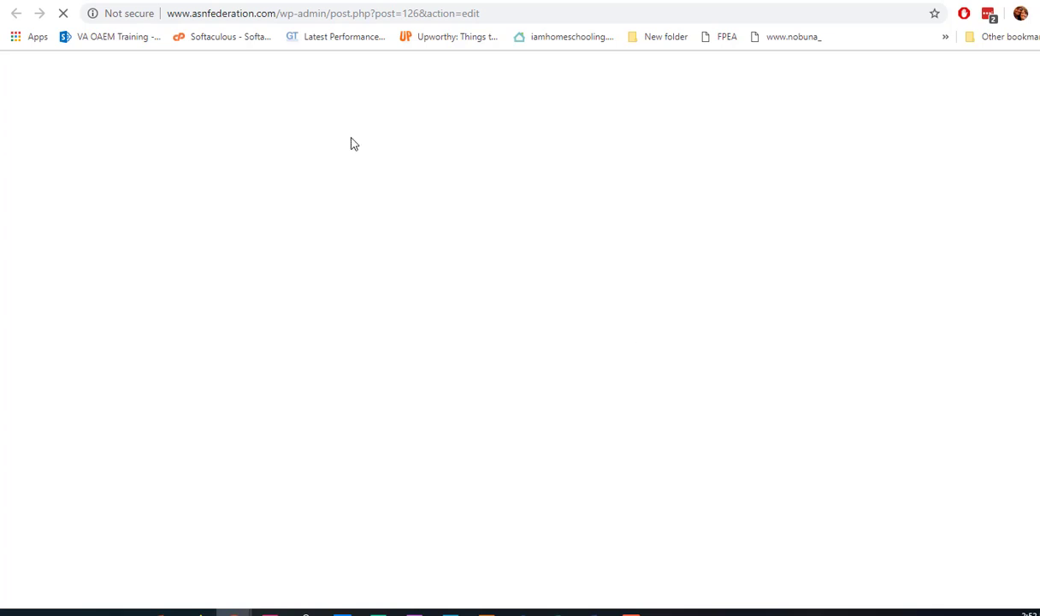
scroll(599, 385, "down", 15)
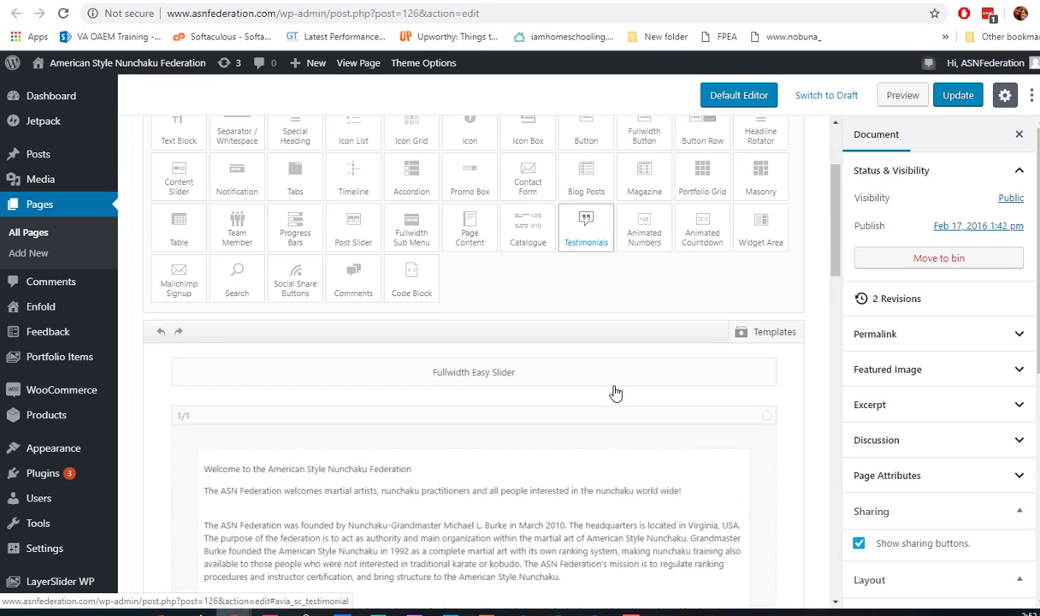
scroll(619, 391, "up", 3)
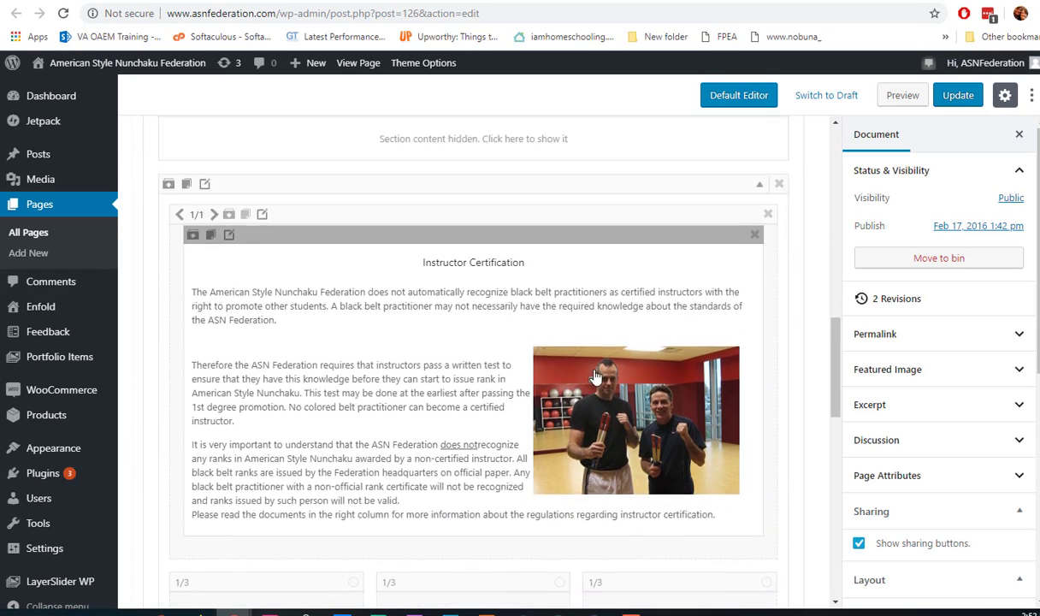
left_click(759, 373)
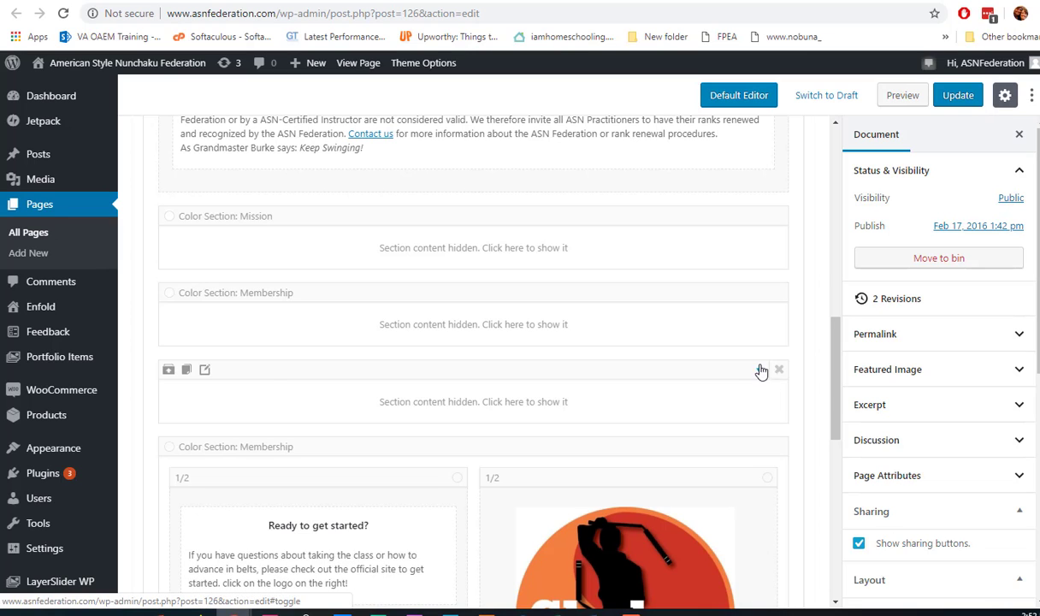
left_click(760, 296)
left_click(757, 219)
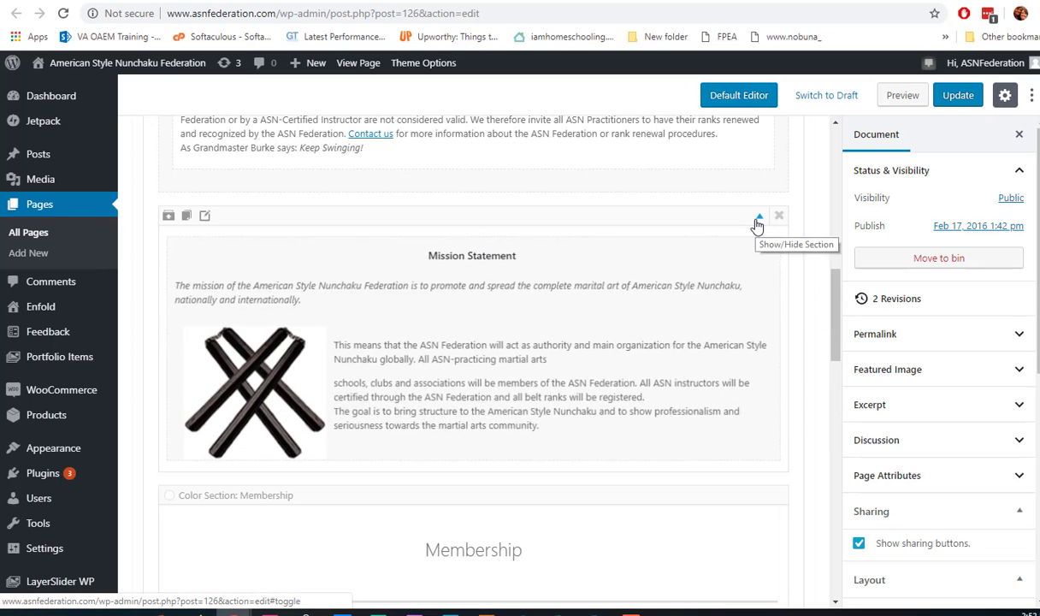
scroll(738, 453, "down", 7)
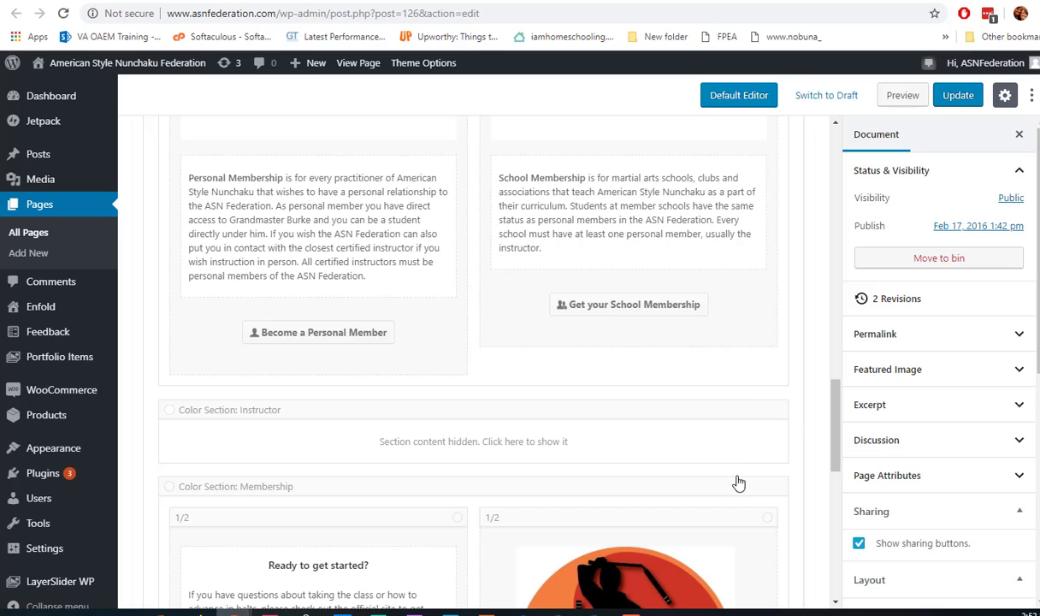
left_click(759, 409)
scroll(724, 487, "up", 3)
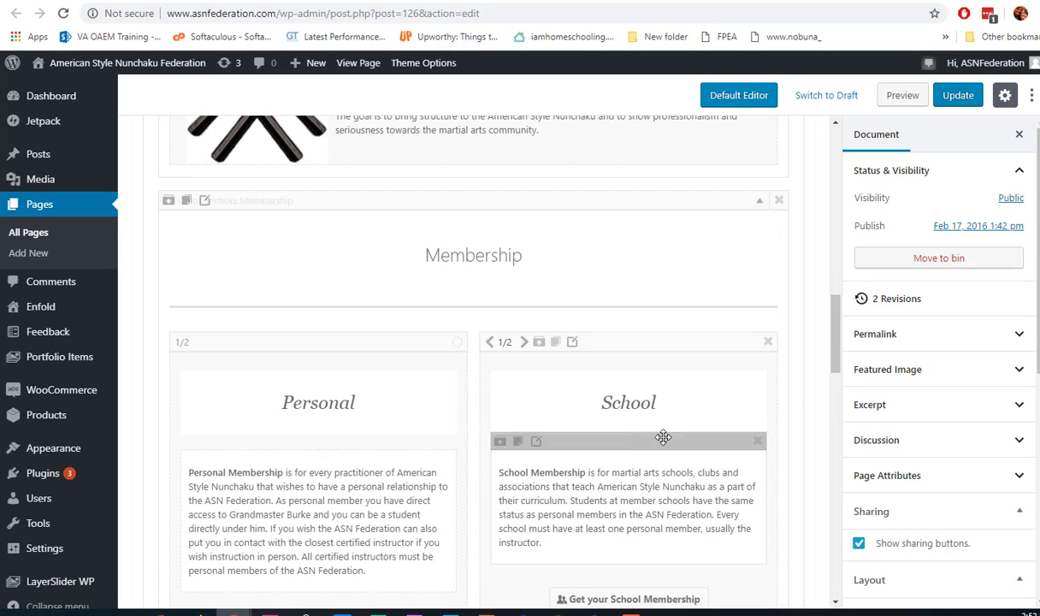
Open the School Membership text block for editing, highlight its paragraph, and close it without saving.
left_click(536, 442)
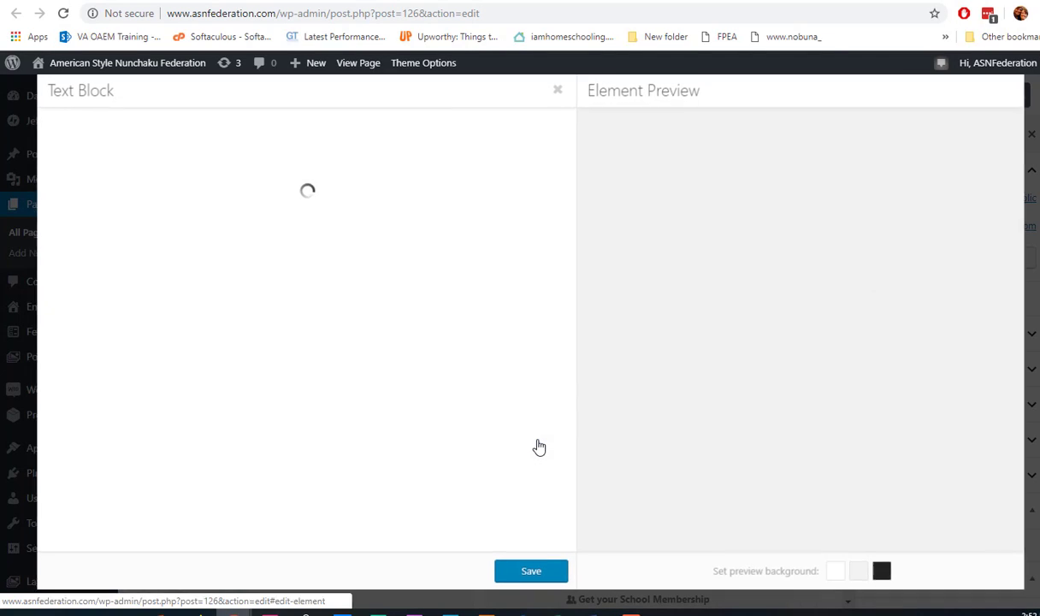
left_click_drag(283, 318, 116, 266)
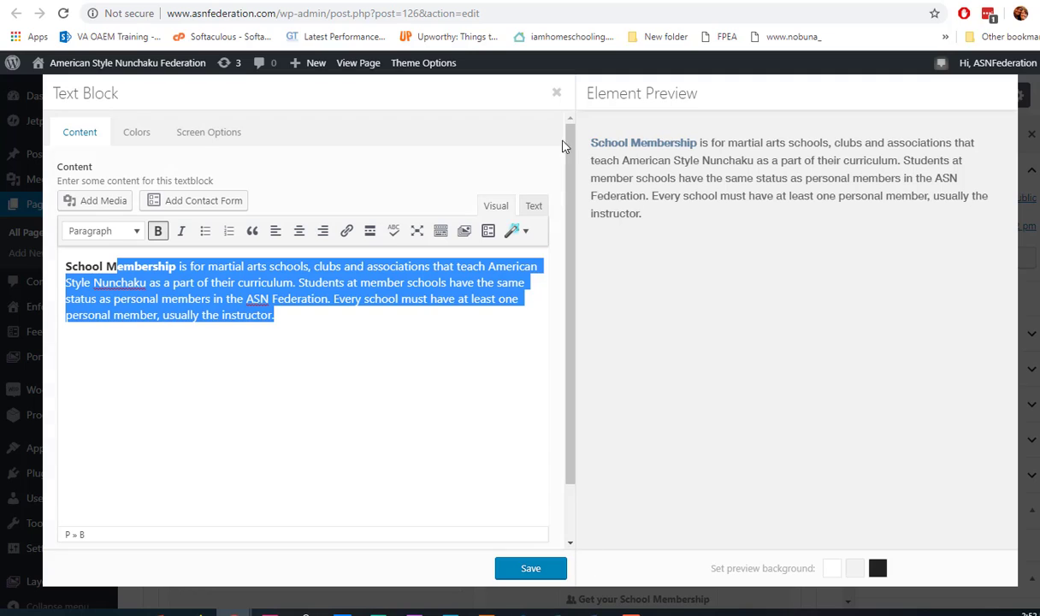
left_click(556, 92)
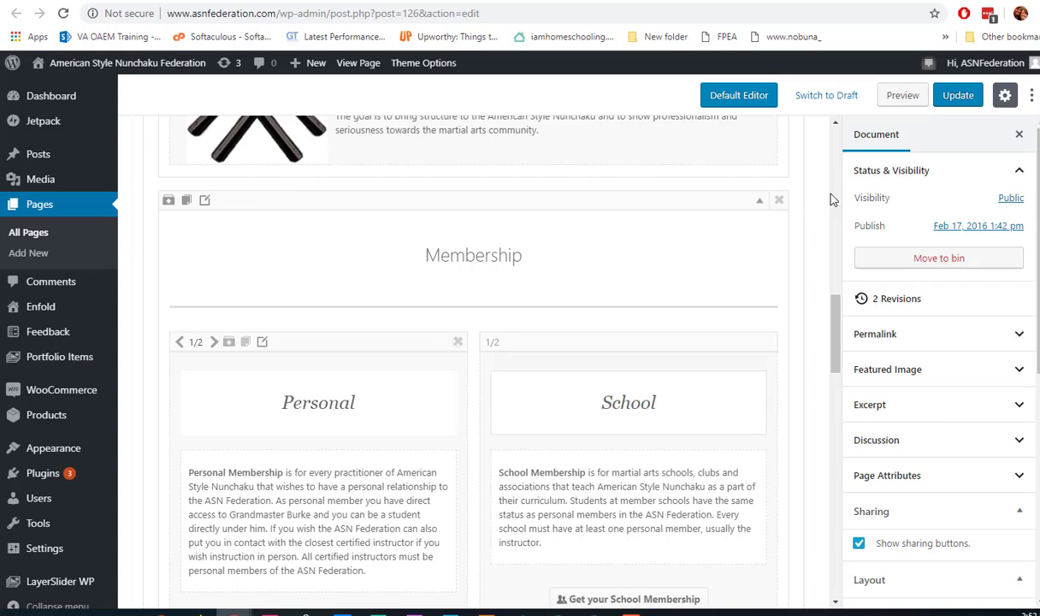
left_click(872, 147)
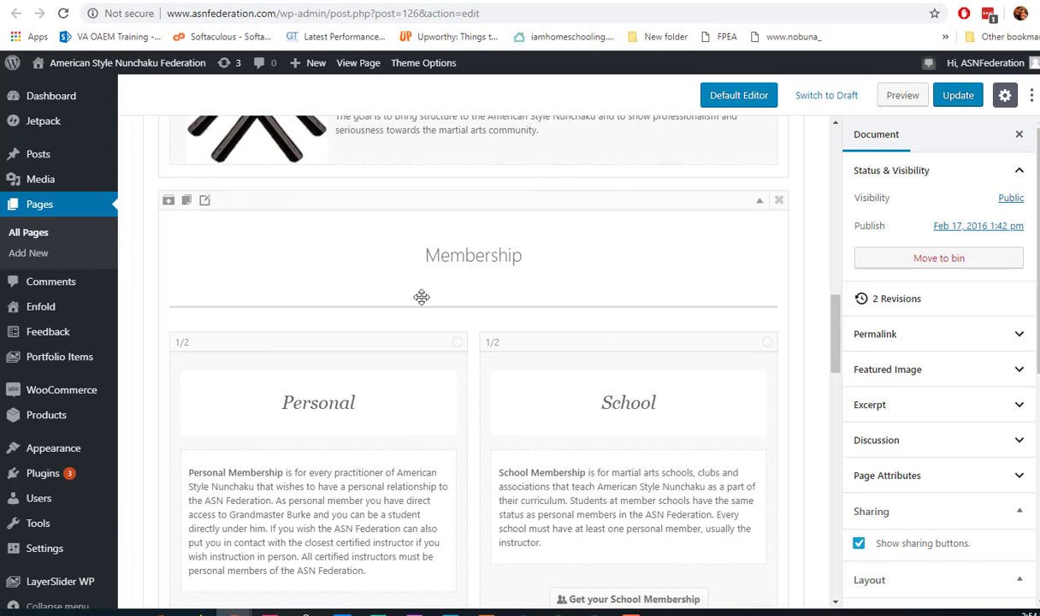
left_click_drag(418, 295, 274, 376)
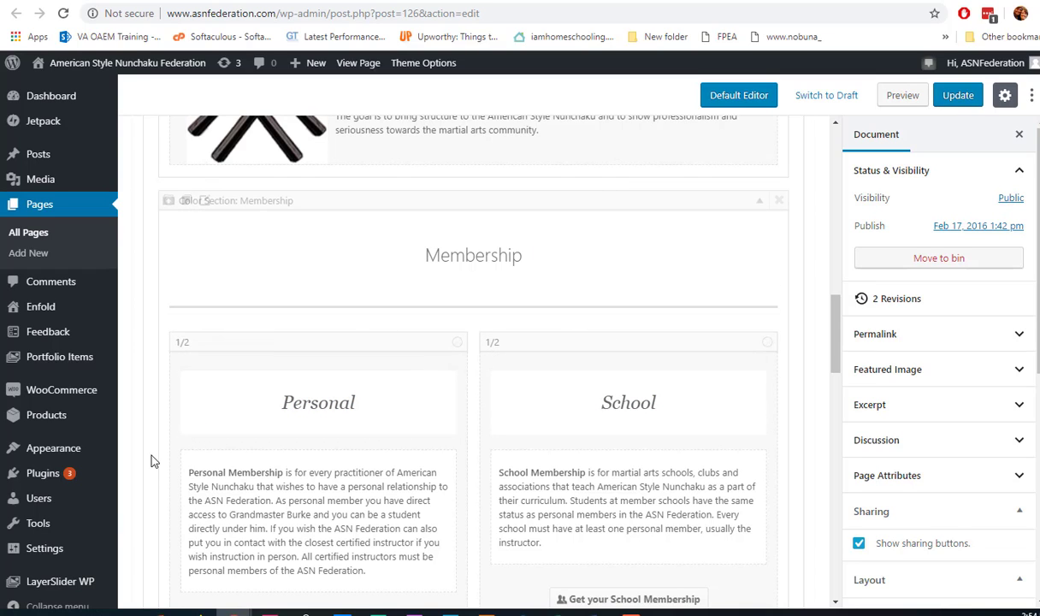